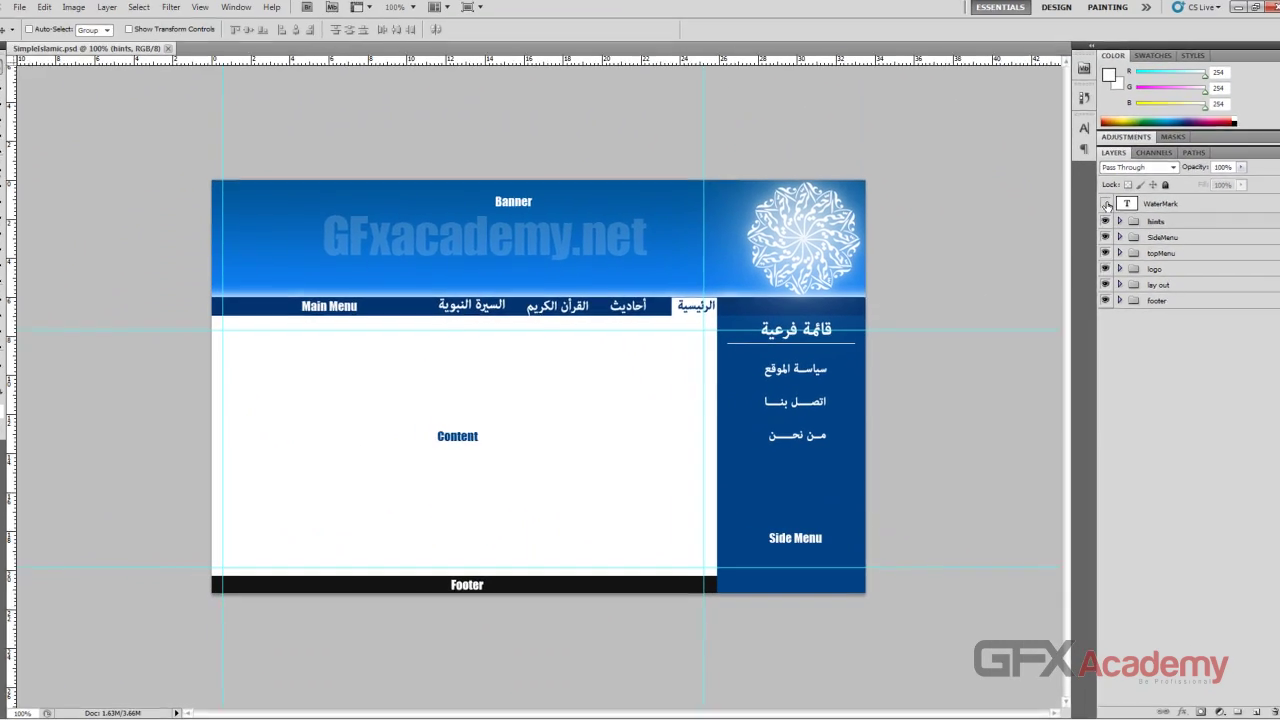
- Hide the WaterMark layer and switch to the Slice Tool from the Crop tool flyout
left_click(1106, 204)
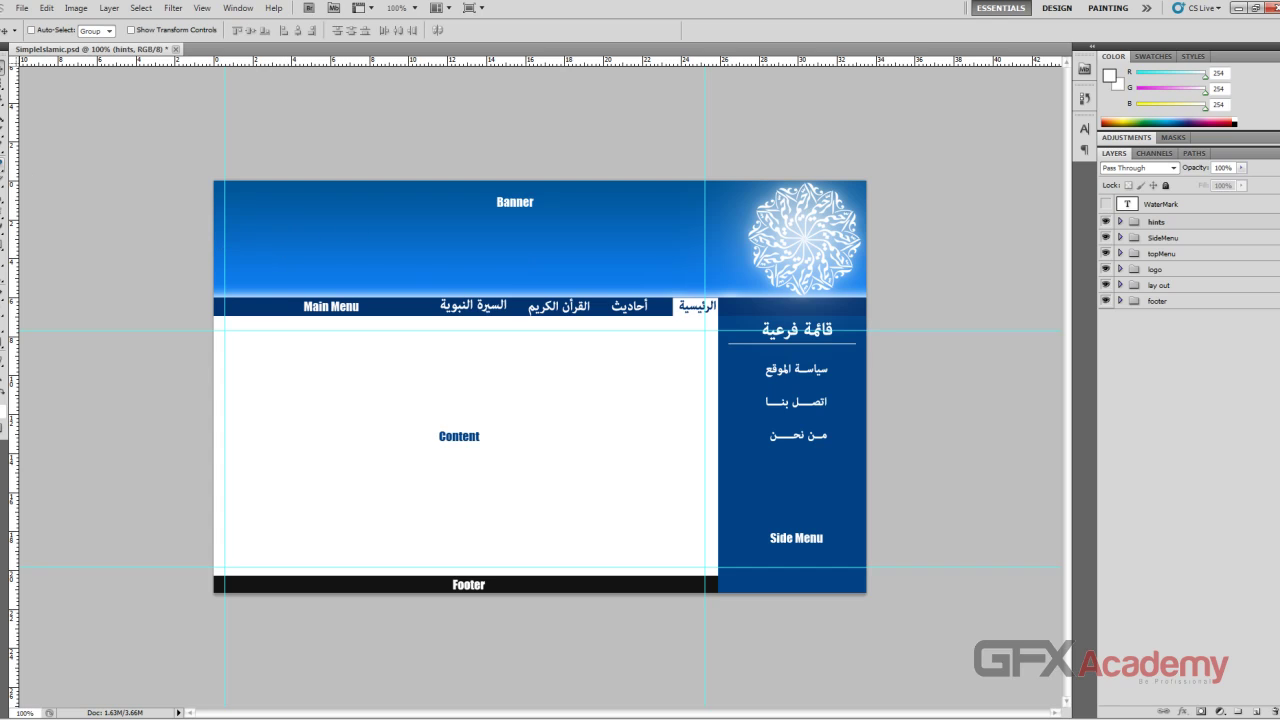
left_click(3, 131)
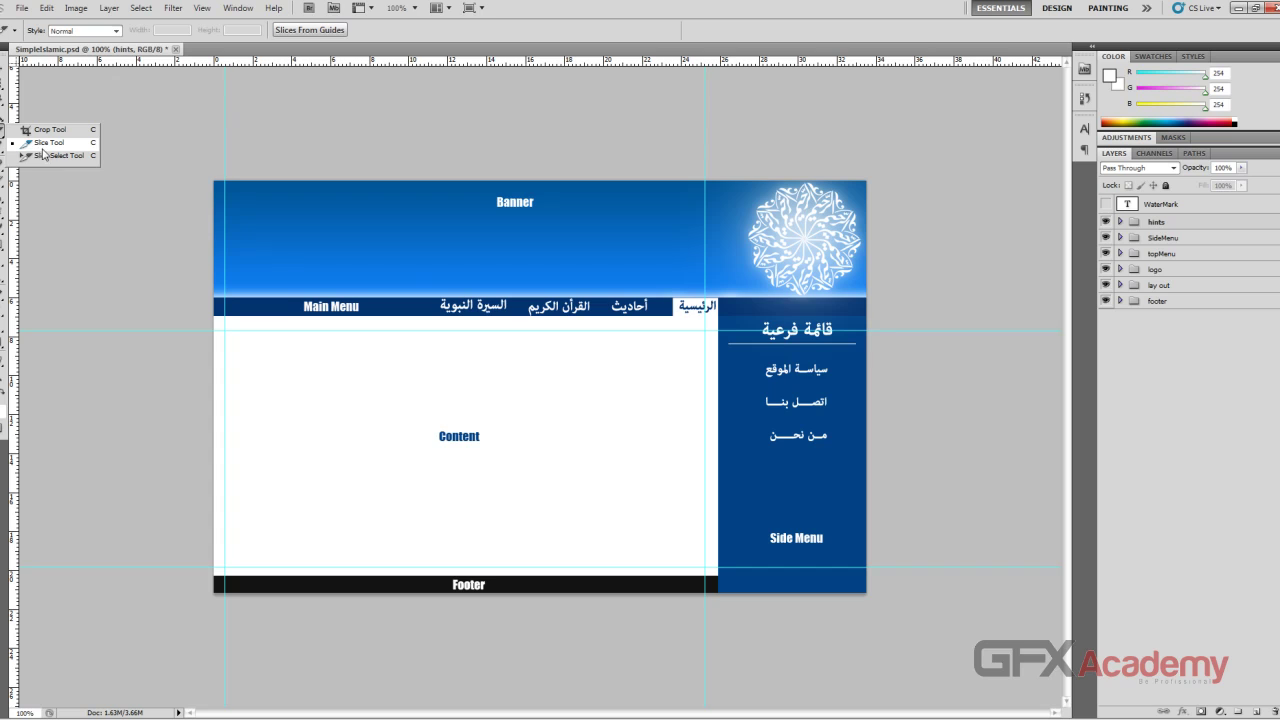
left_click(3, 135)
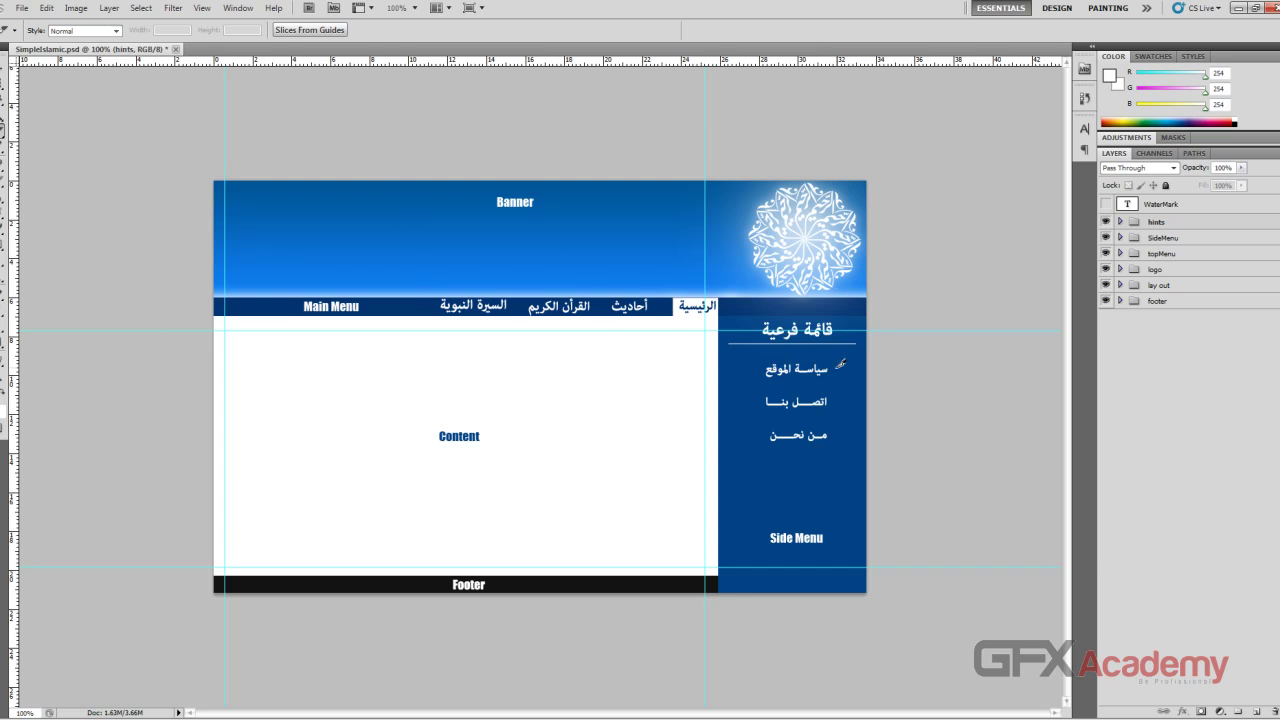
left_click(21, 8)
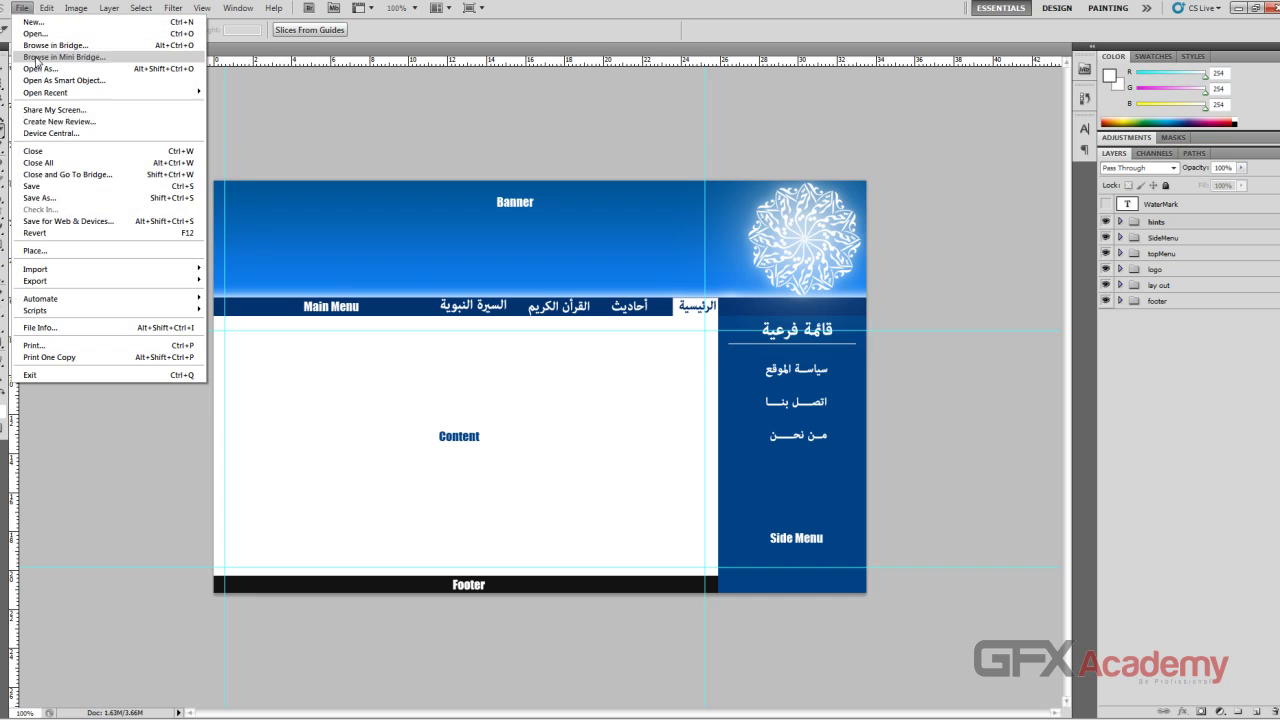
left_click(97, 229)
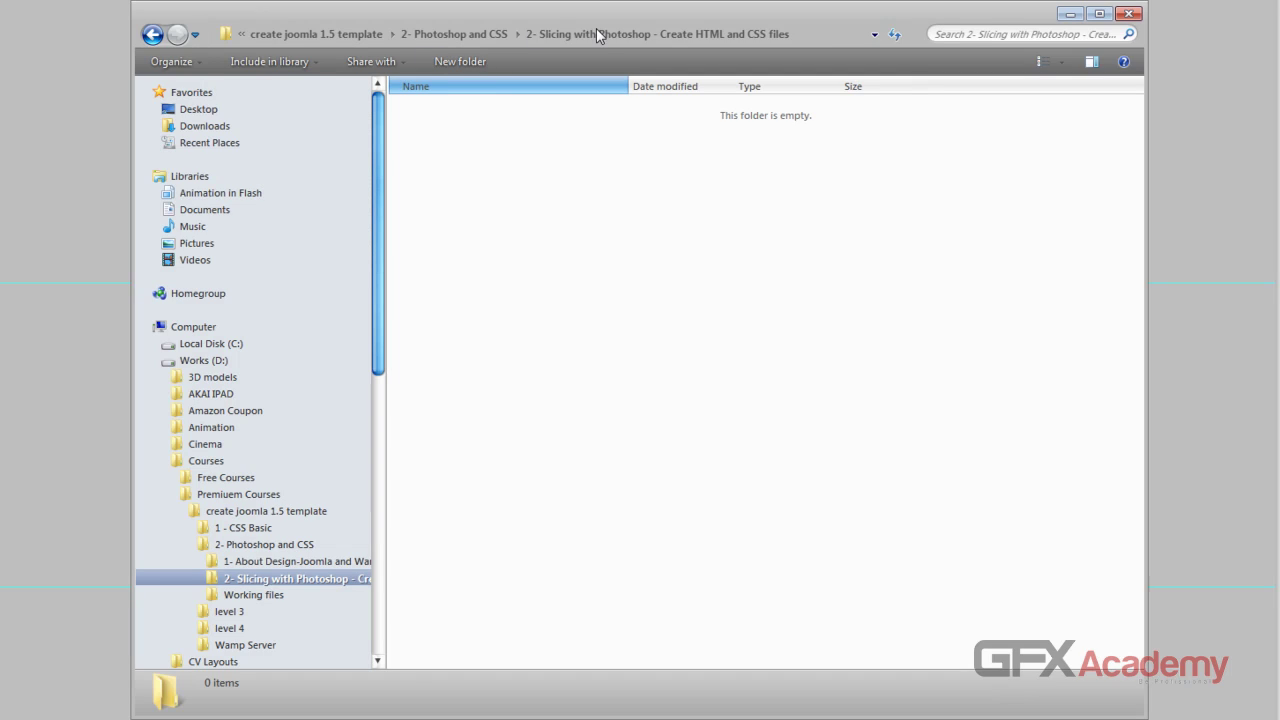
left_click(474, 30)
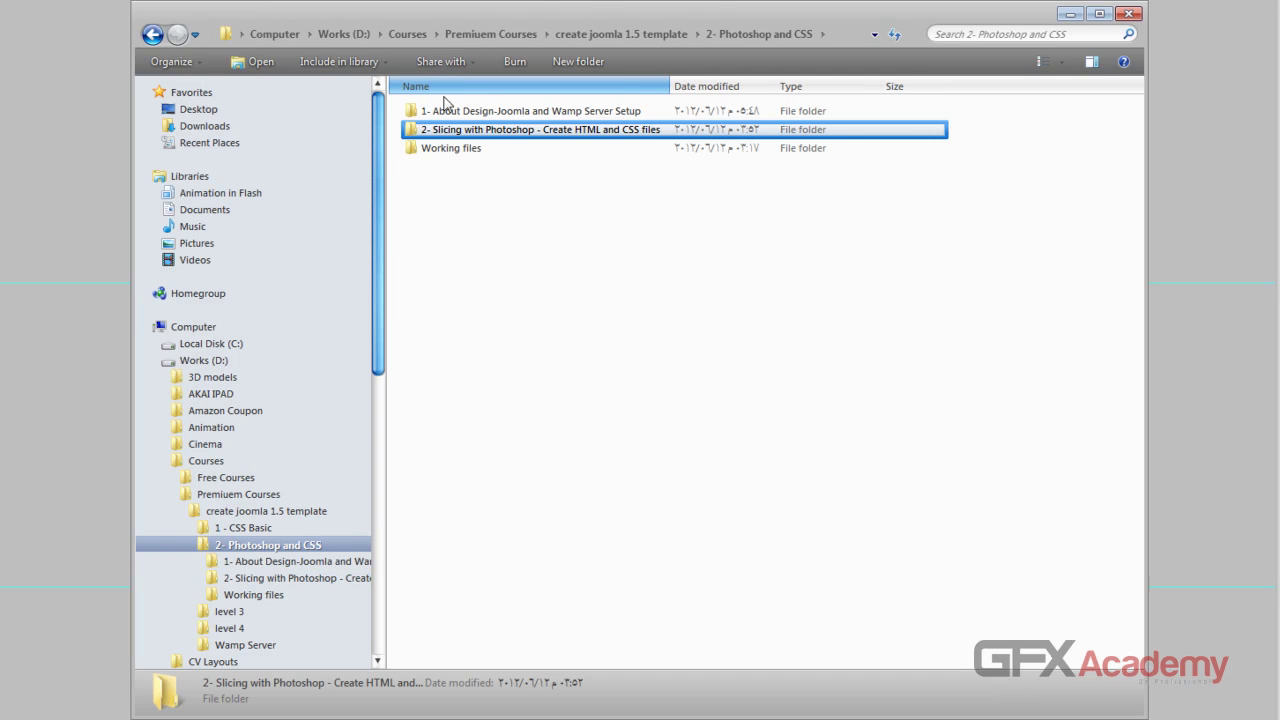
left_click(457, 152)
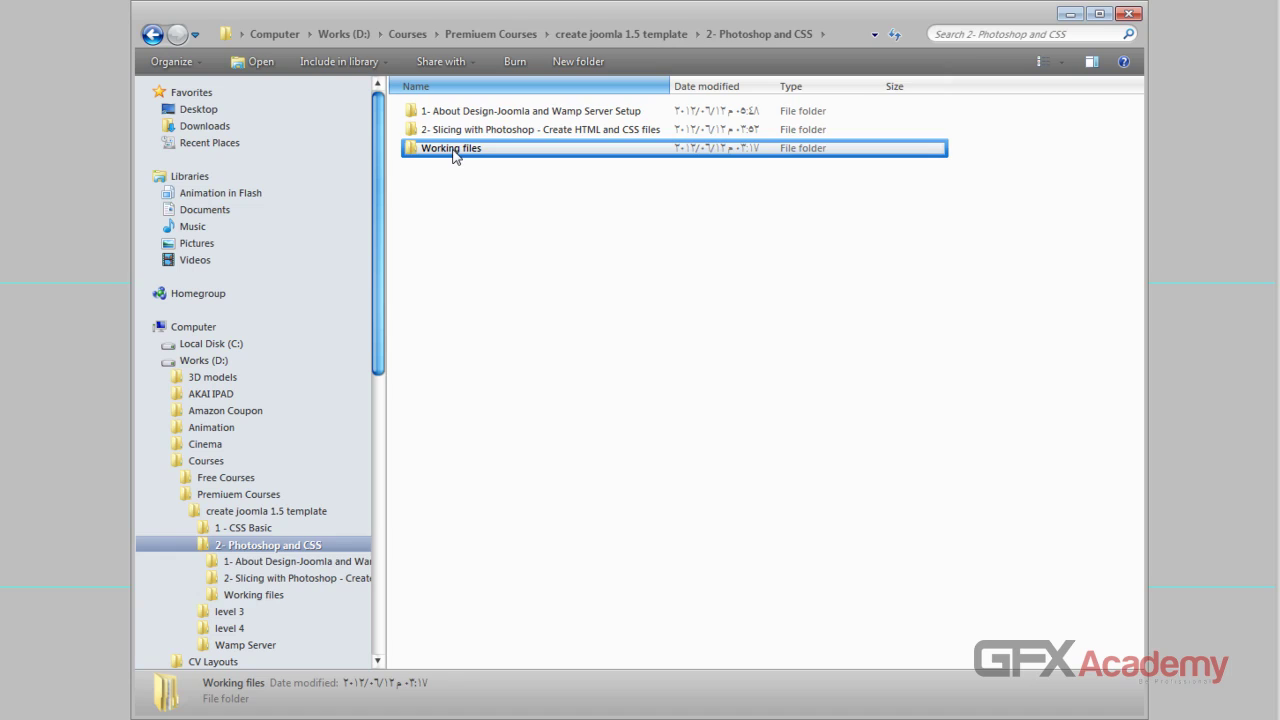
double_click(453, 150)
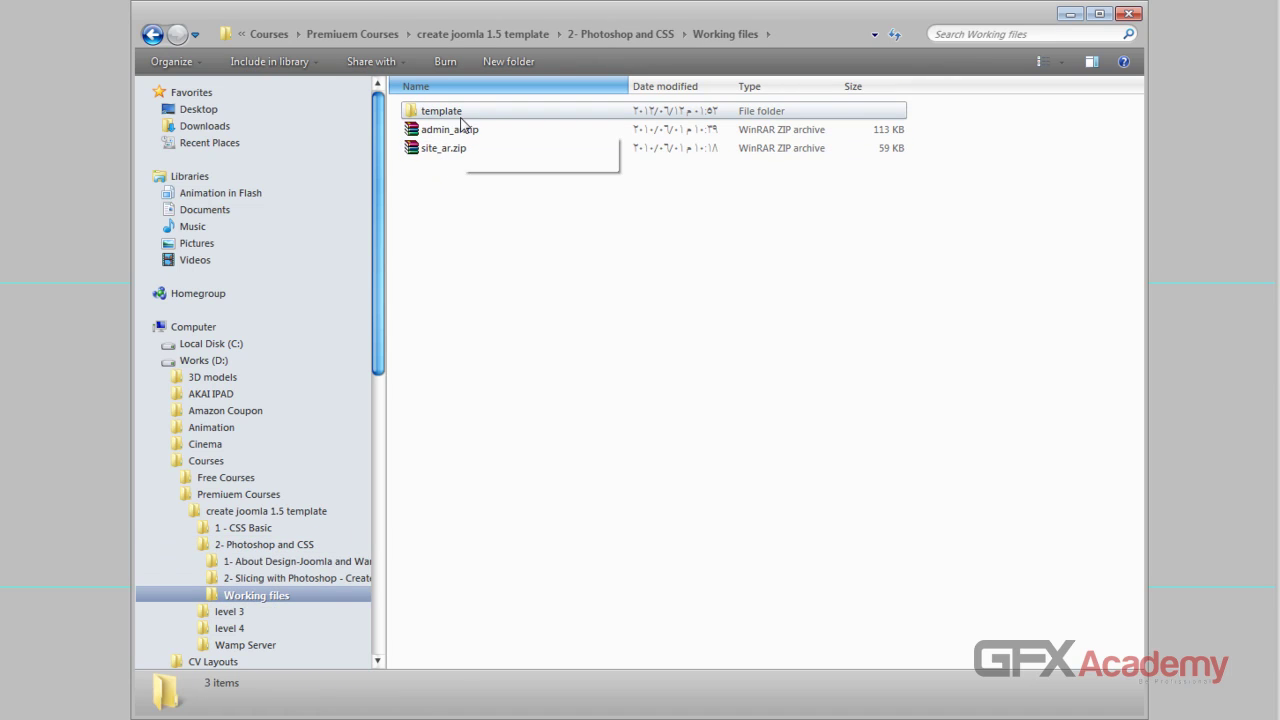
double_click(463, 115)
left_click(453, 132)
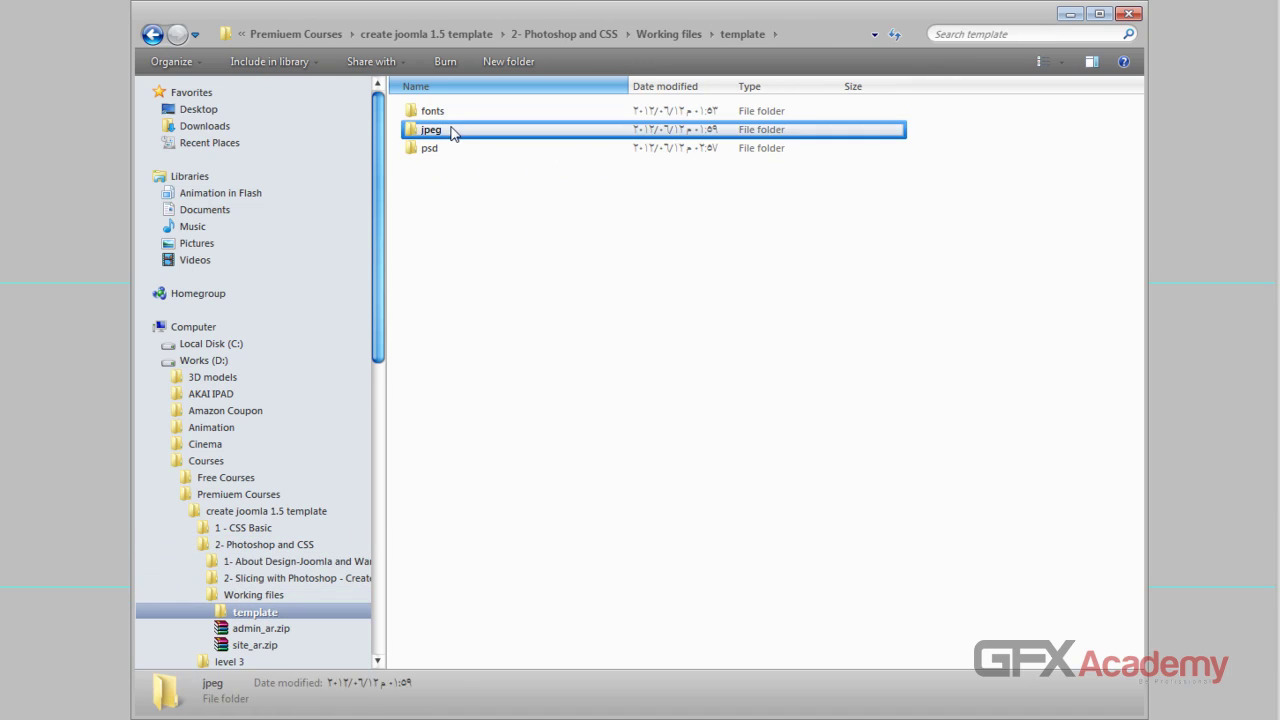
double_click(453, 131)
double_click(449, 190)
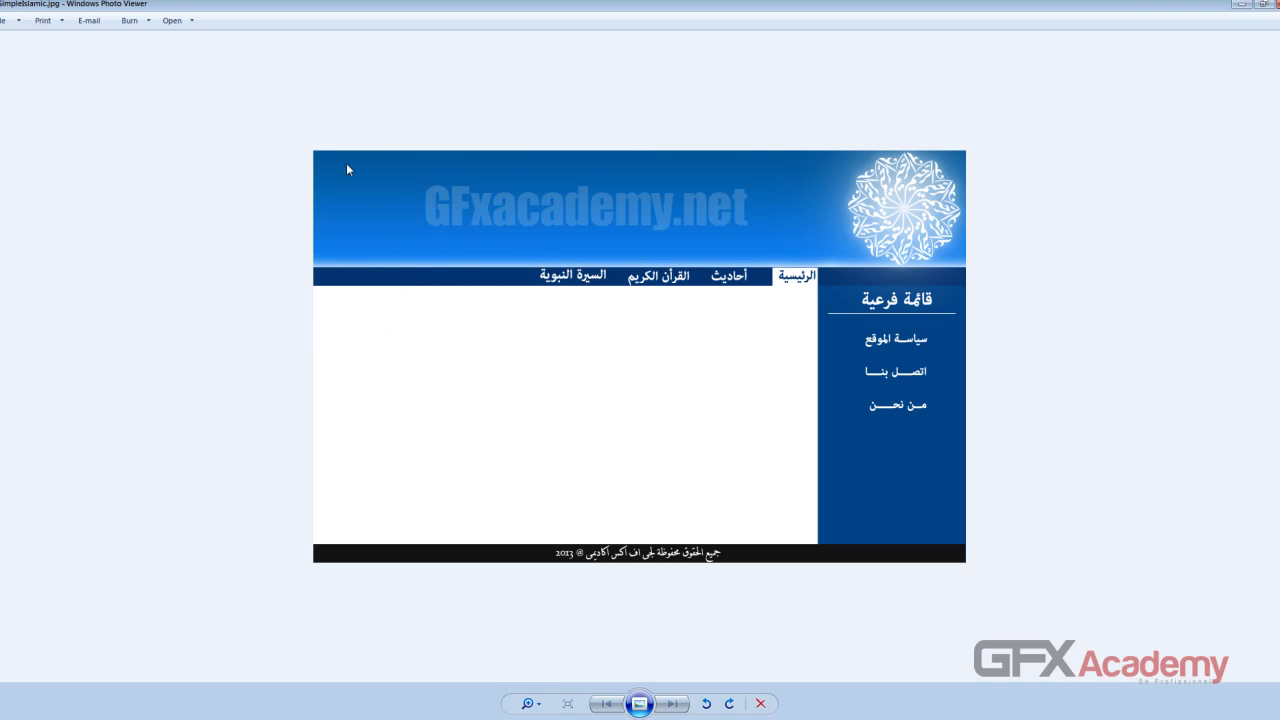
scroll(944, 284, "up", 3)
scroll(932, 240, "down", 3)
key("alt+F4")
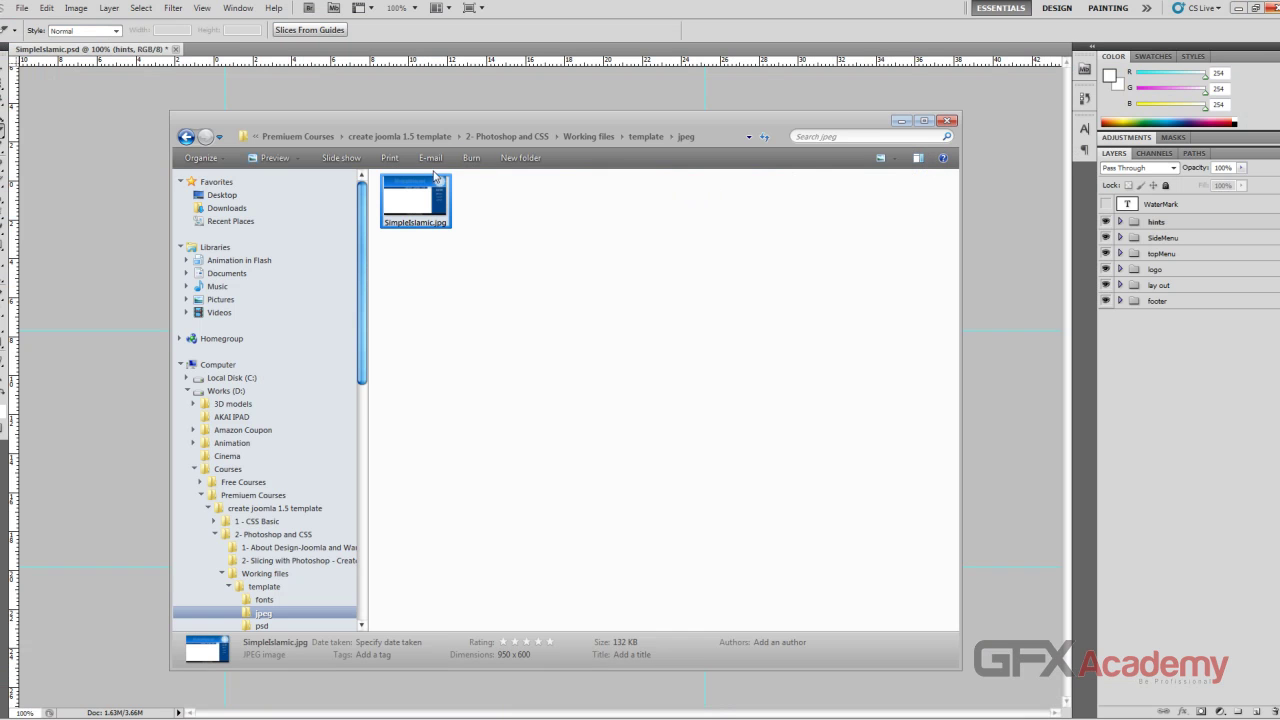
left_click(586, 137)
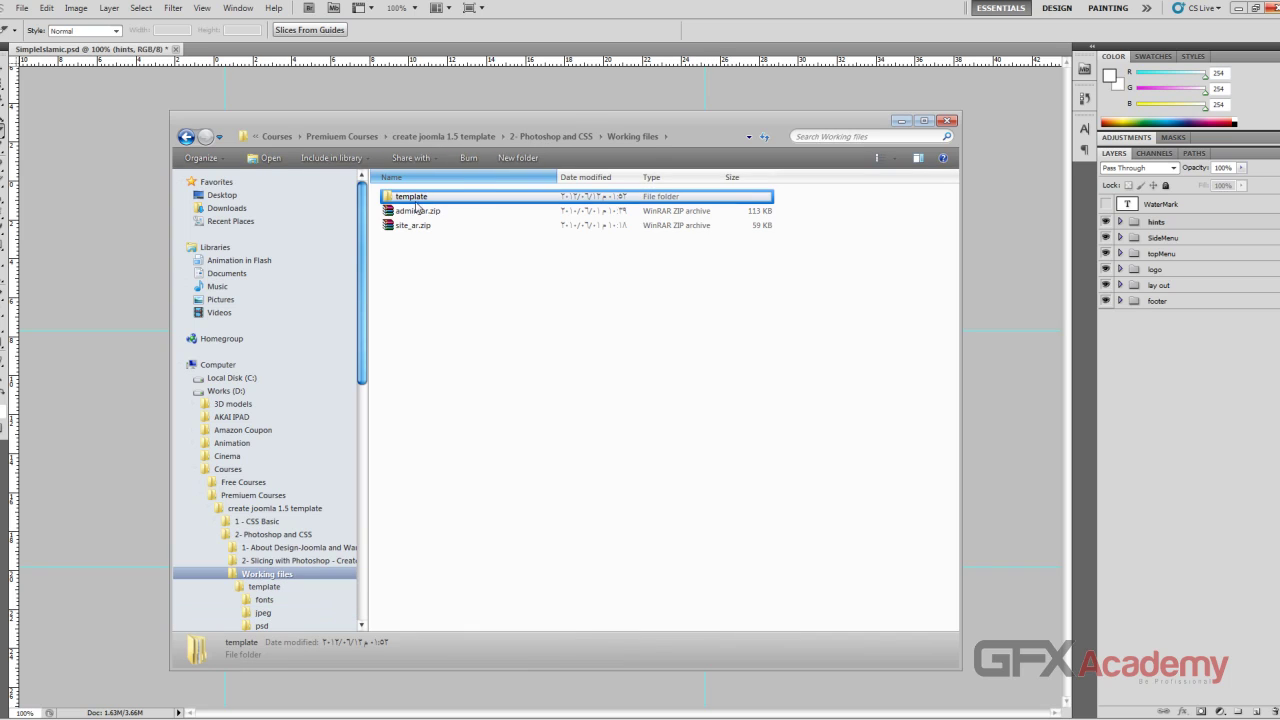
left_click(565, 137)
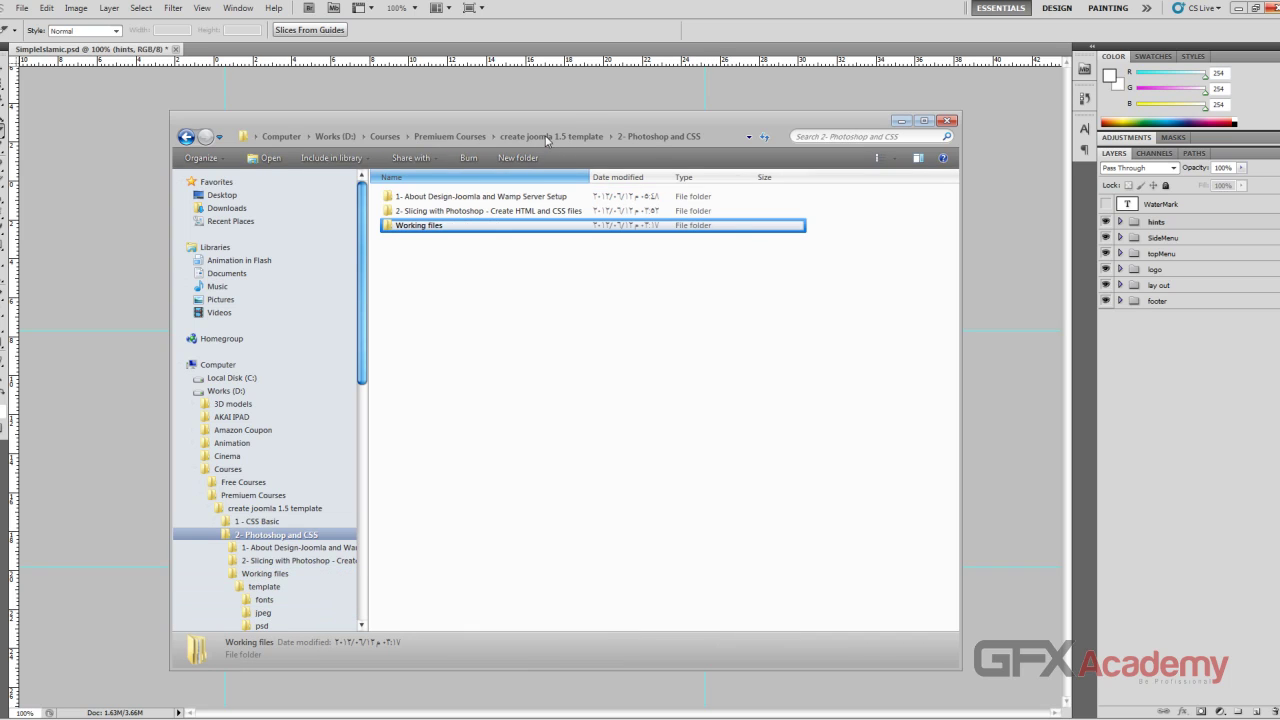
double_click(460, 215)
left_click(902, 121)
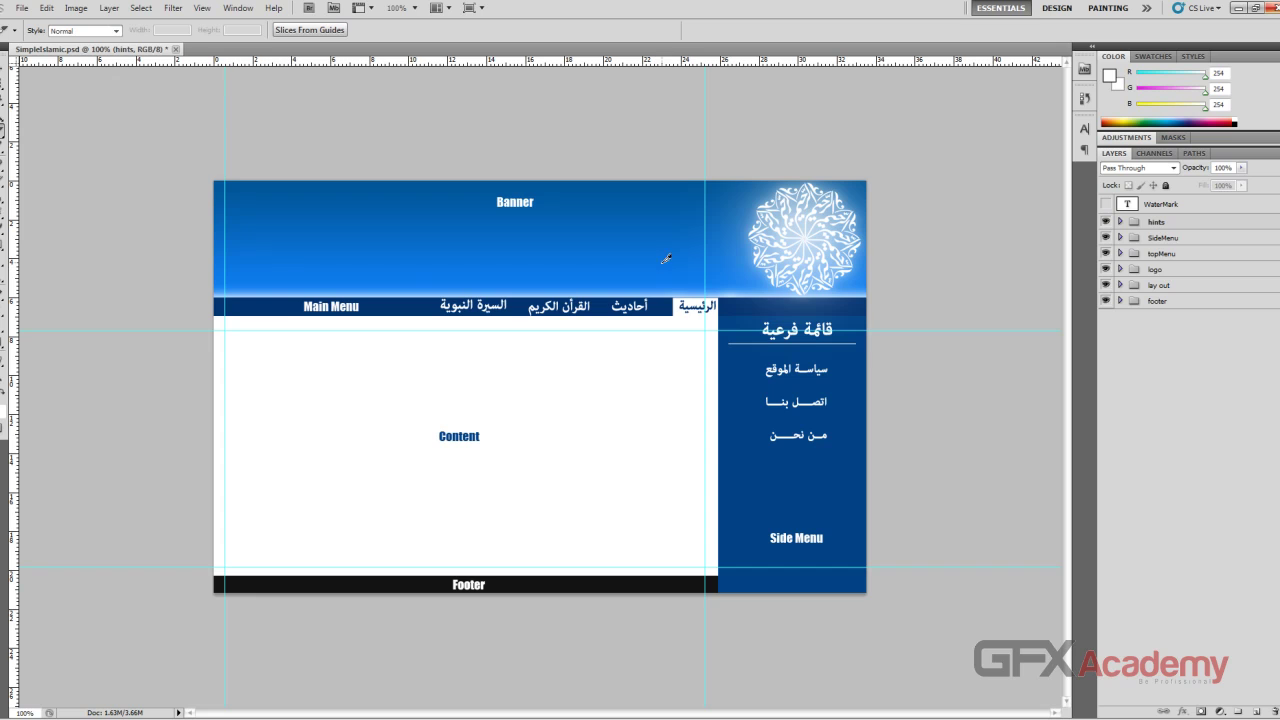
key("ctrl+plus")
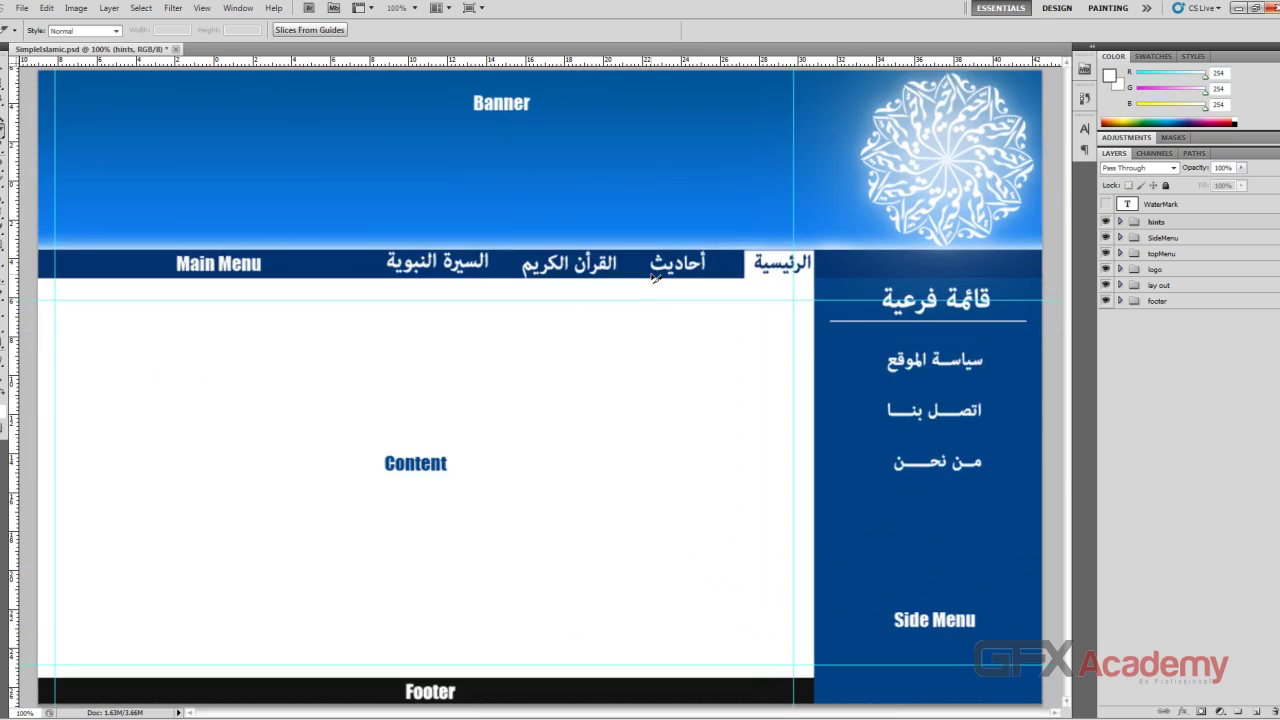
scroll(614, 271, "up", 2)
scroll(615, 281, "up", 3)
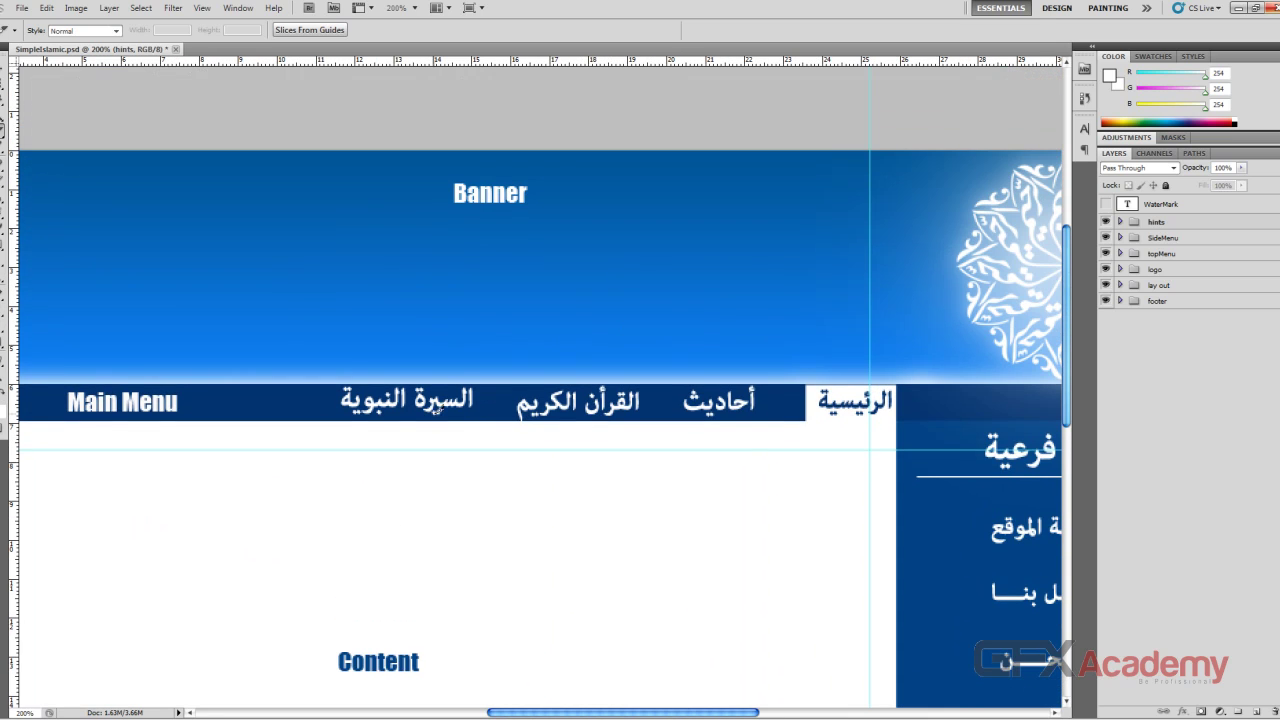
left_click_drag(437, 408, 615, 405)
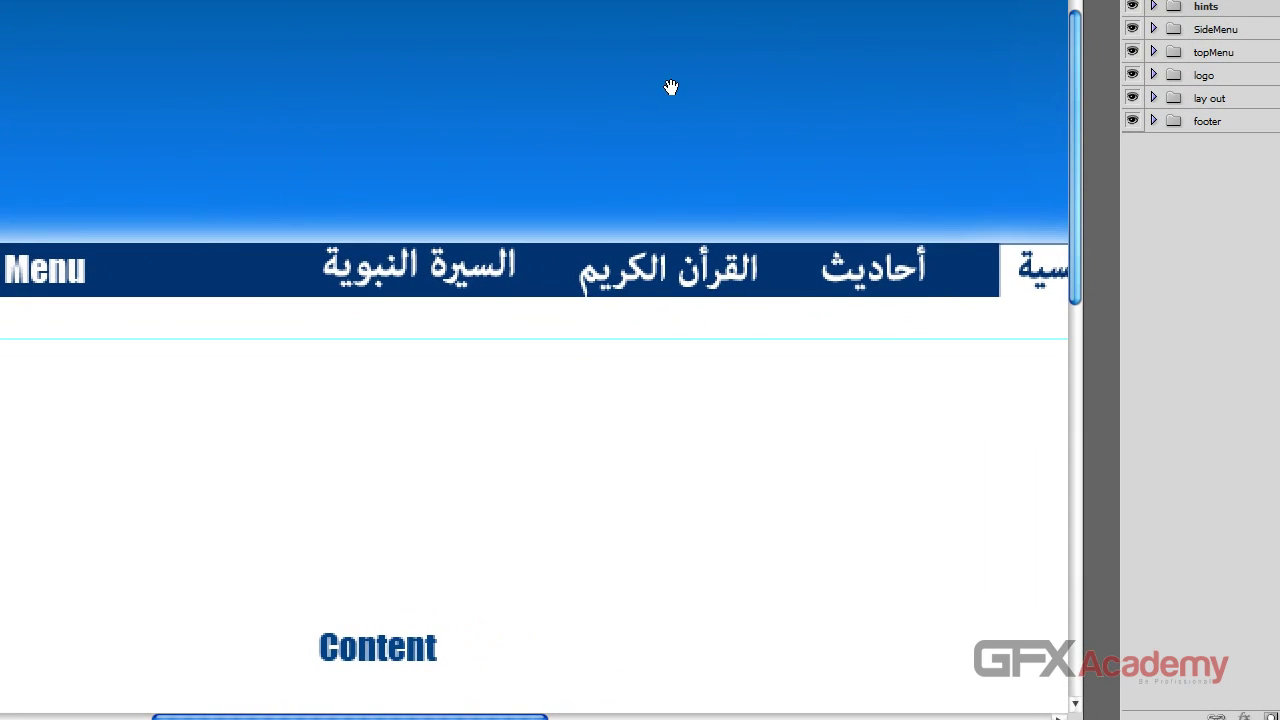
left_click_drag(671, 88, 211, 100)
mouse_move(370, 112)
left_mouse_down()
mouse_move(209, 129)
mouse_move(711, 69)
left_mouse_up()
mouse_move(80, 100)
left_mouse_down()
mouse_move(324, 142)
mouse_move(226, 158)
left_mouse_up()
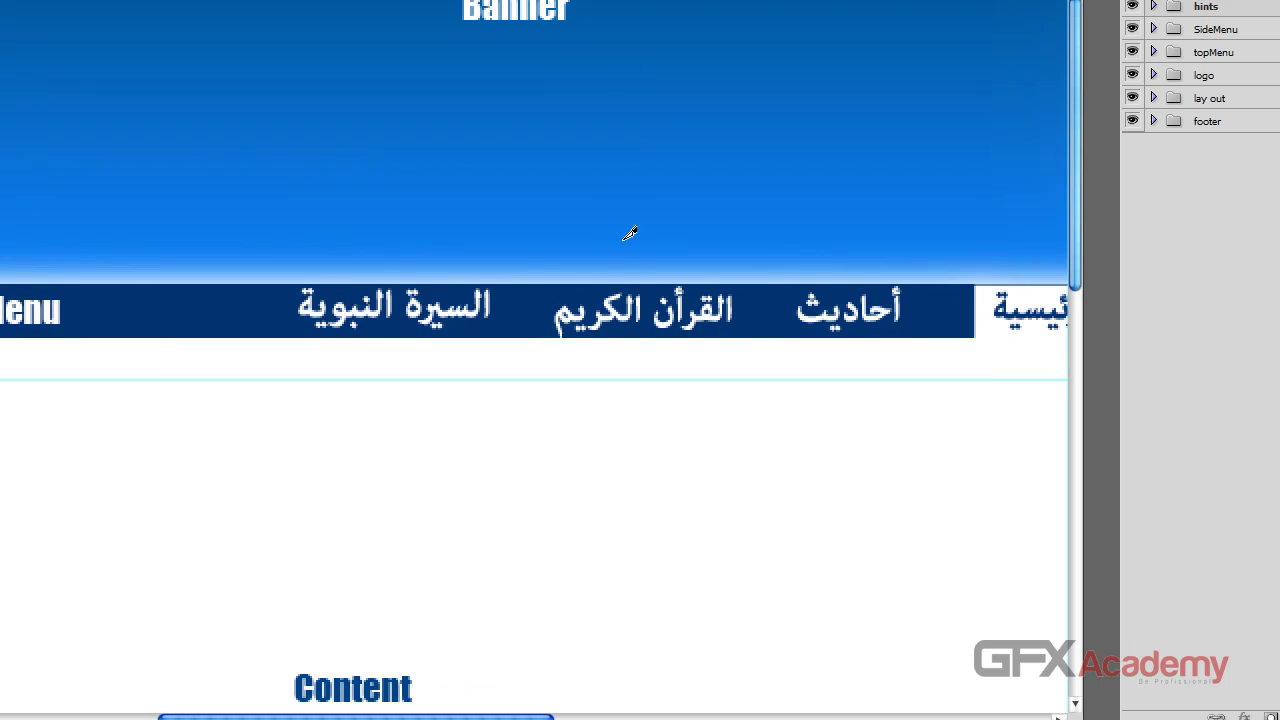
left_click_drag(851, 63, 432, 103)
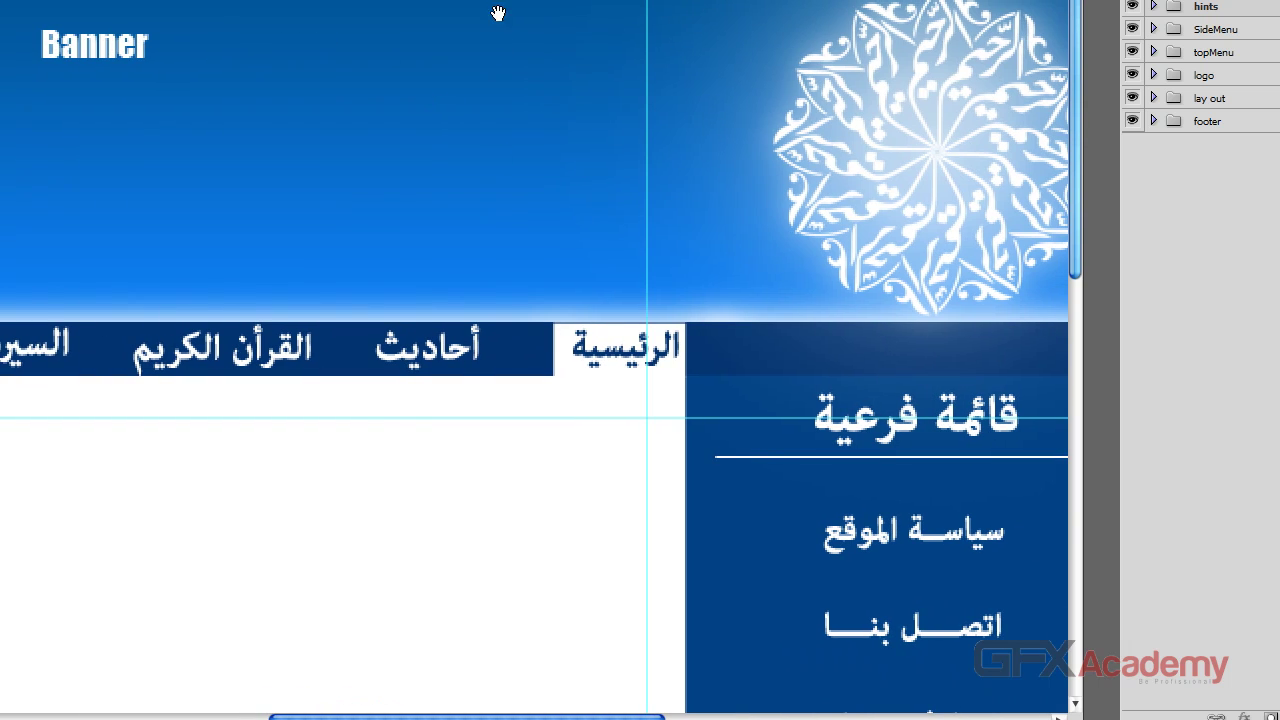
left_click_drag(788, 65, 606, 43)
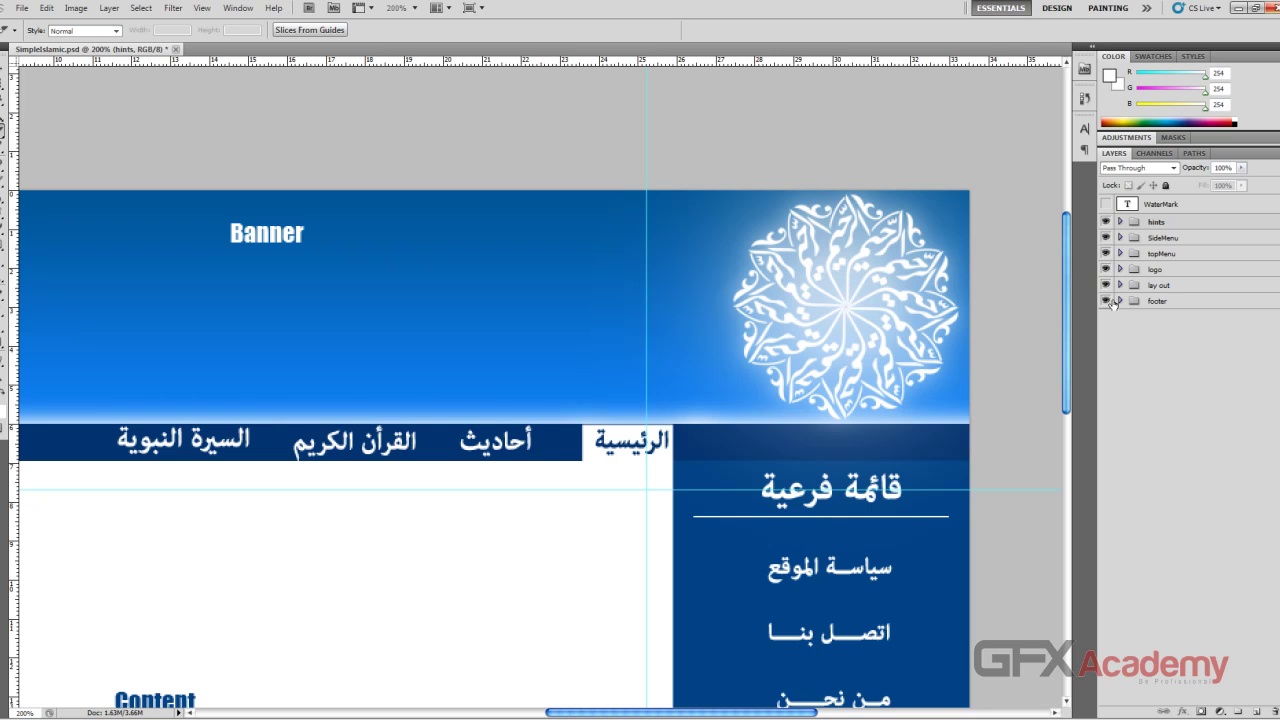
- Hide the hints, SideMenu, topMenu and logo layers
left_click(1105, 221)
left_click(1105, 237)
left_click(1105, 237)
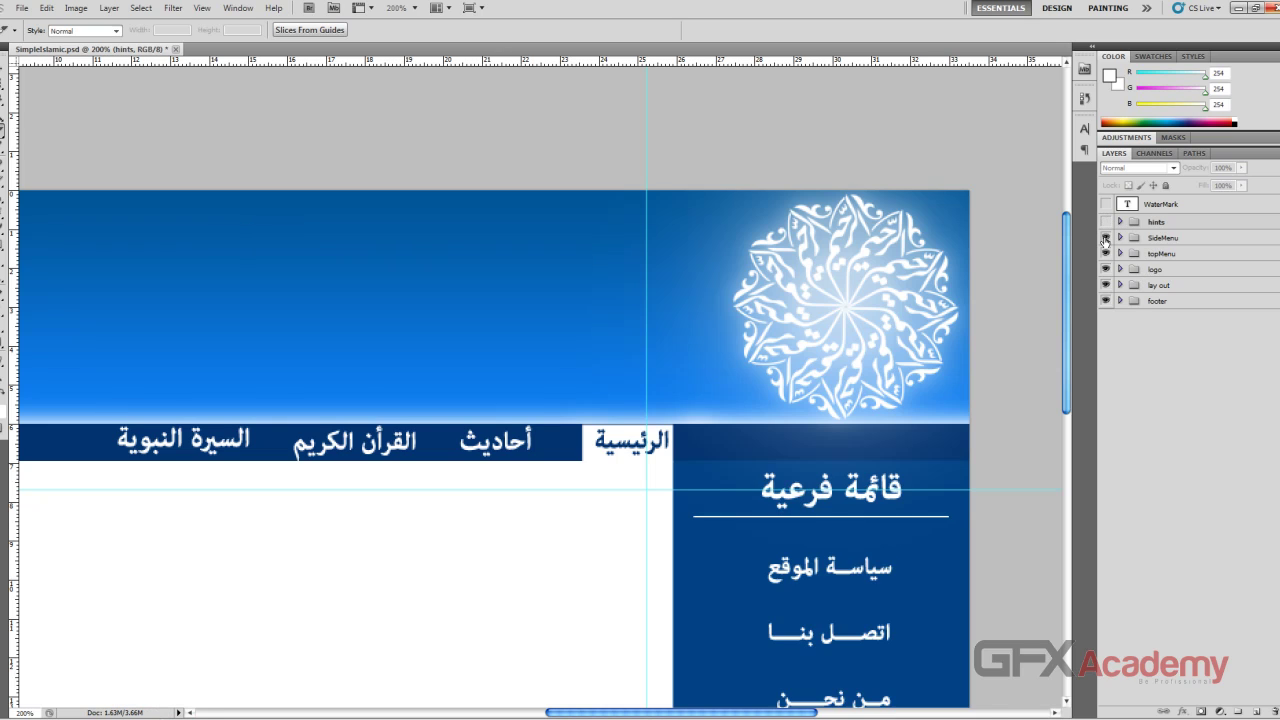
left_click(1105, 237)
left_click(1105, 253)
left_click(1105, 269)
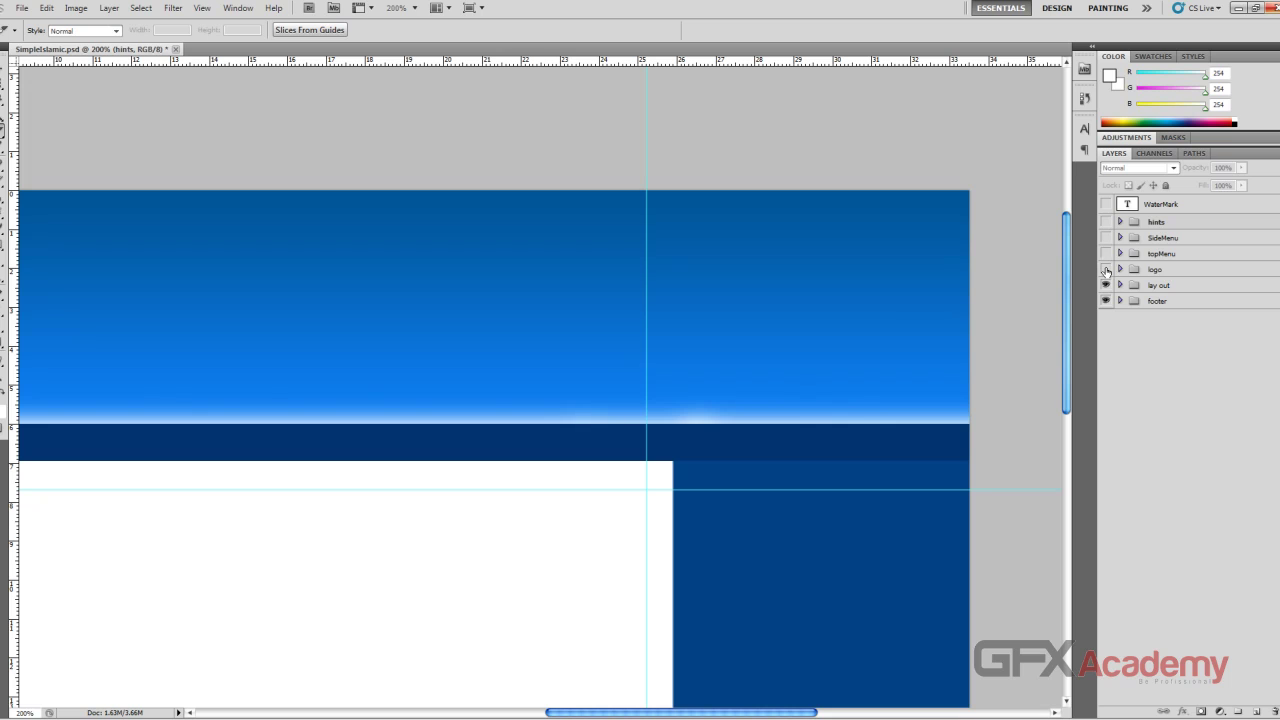
left_click(1105, 269)
left_click(1105, 269)
- Expand the lay out group, select SideMenuBG, hide bannerGlow and zoom out to fit the page
left_click(1105, 285)
left_click(1105, 285)
left_click(1120, 285)
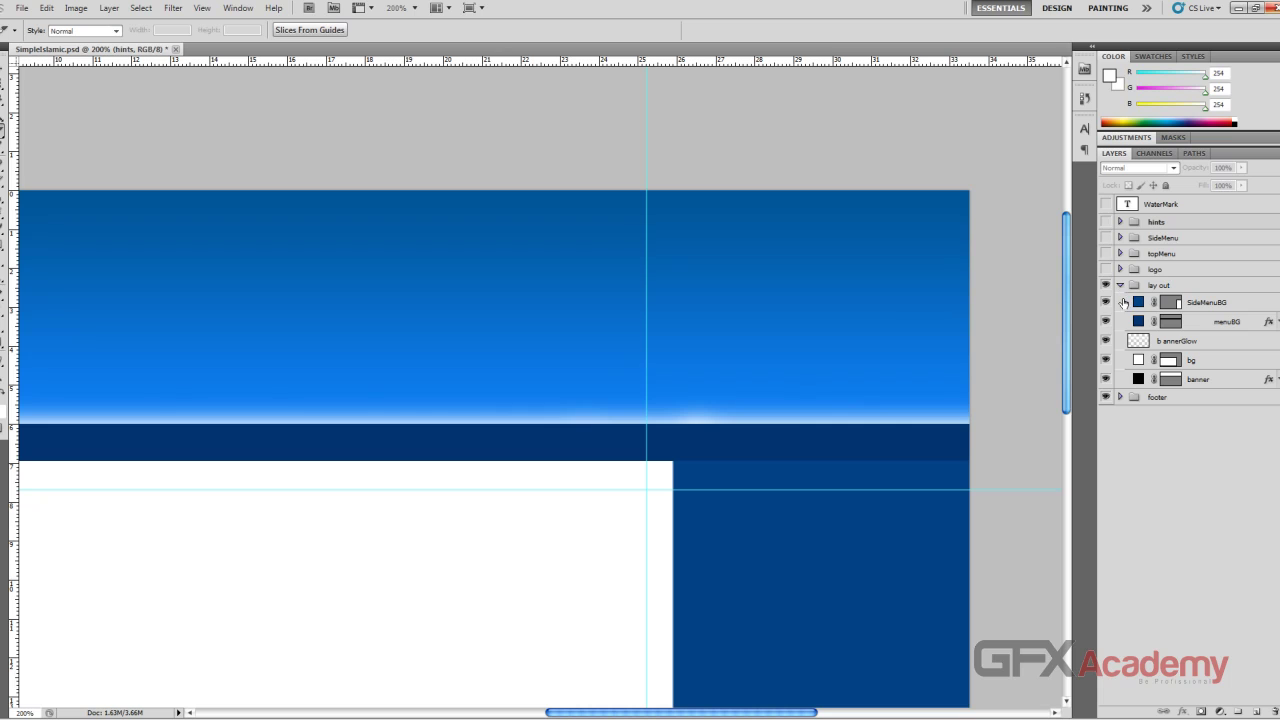
left_click(1218, 308)
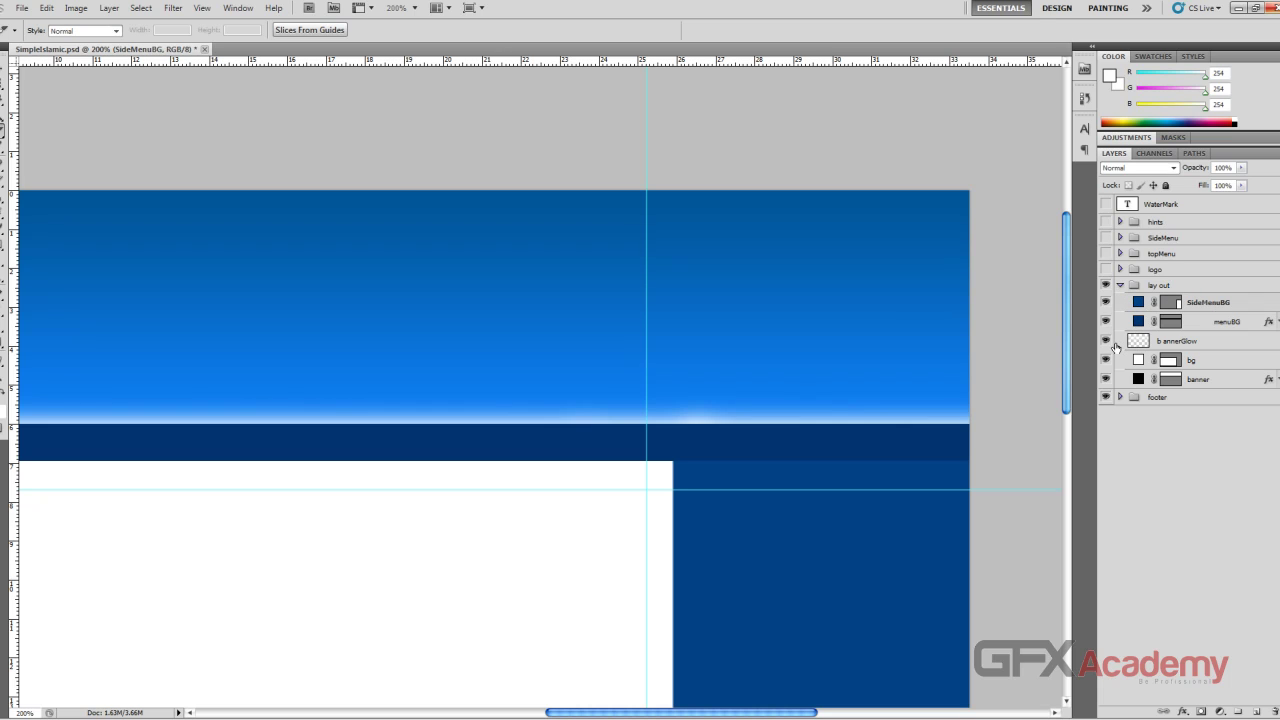
left_click(1105, 341)
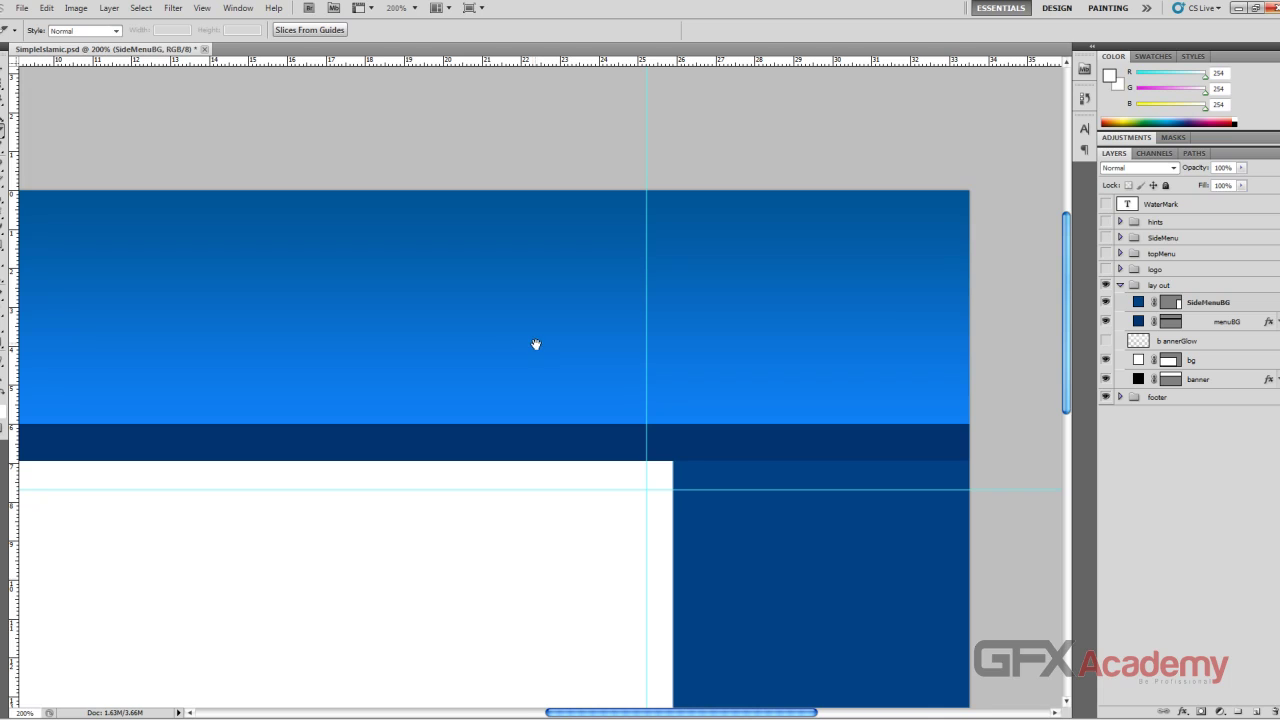
left_click_drag(495, 332, 560, 331)
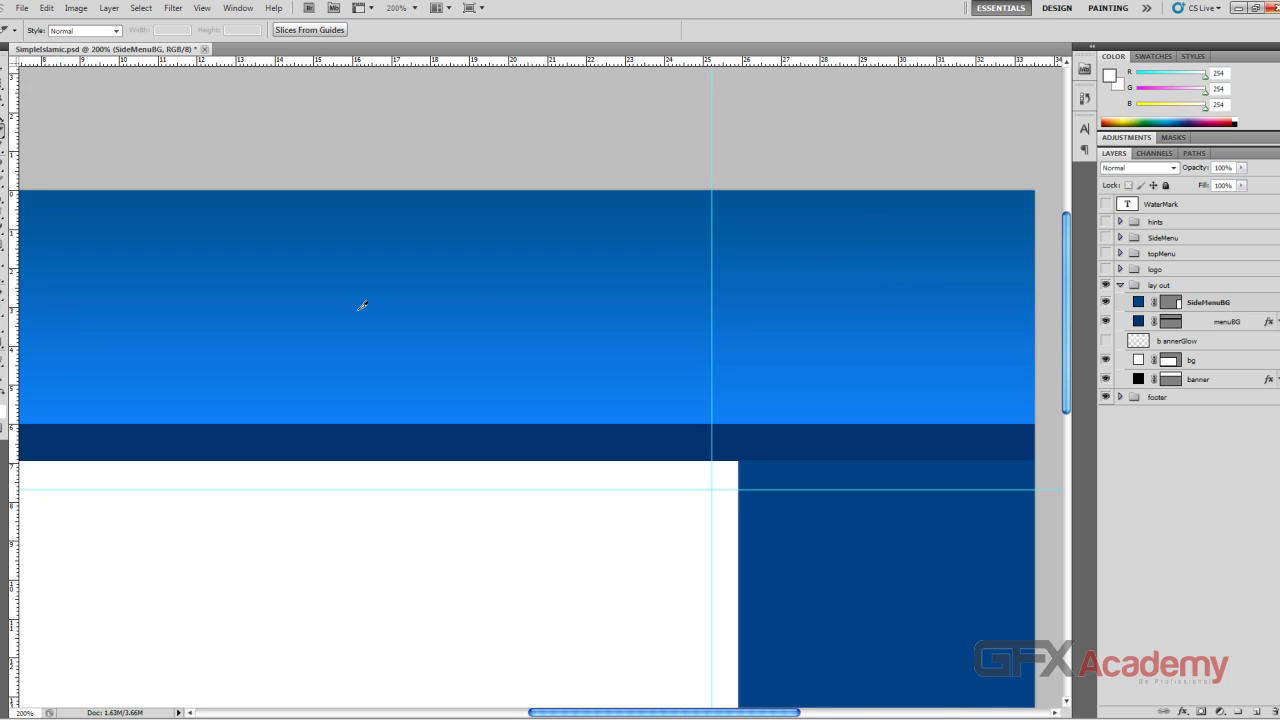
key("ctrl+minus")
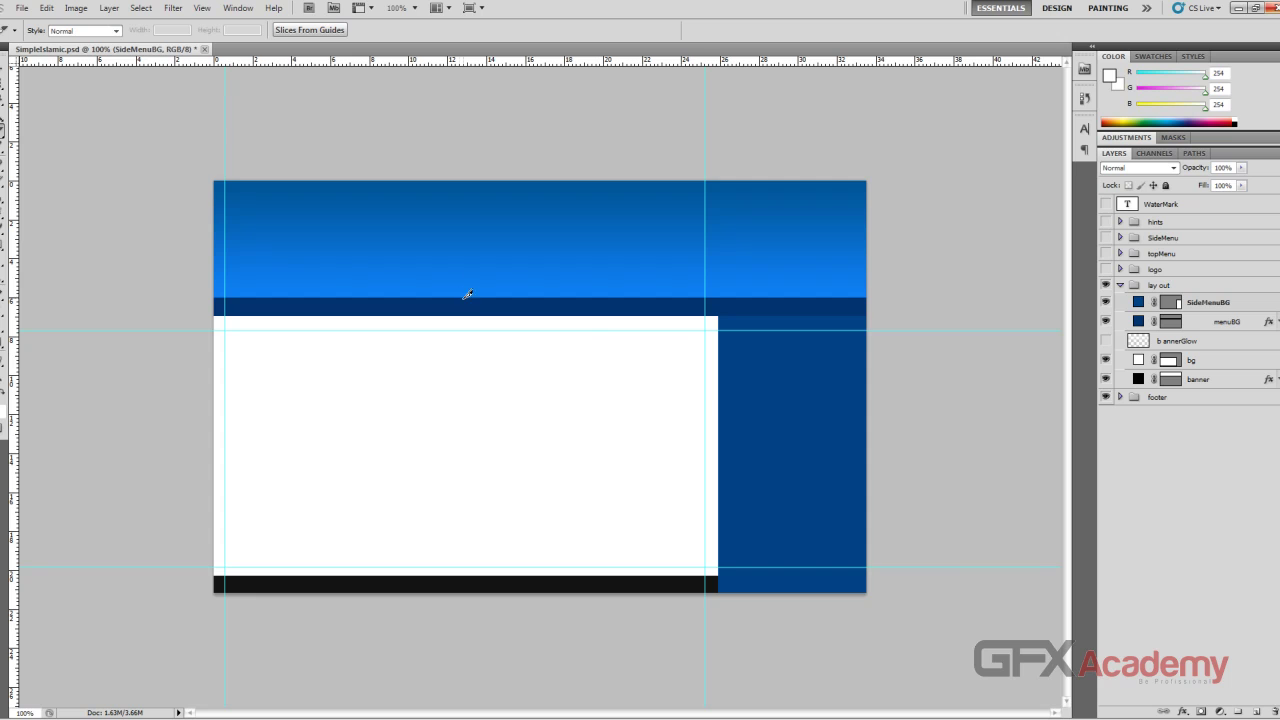
- Draw a 950 × 171 slice over the banner and name it 'banner' in Slice Options
mouse_move(219, 166)
left_mouse_down()
mouse_move(443, 243)
mouse_move(836, 263)
mouse_move(887, 284)
mouse_move(884, 296)
left_mouse_up()
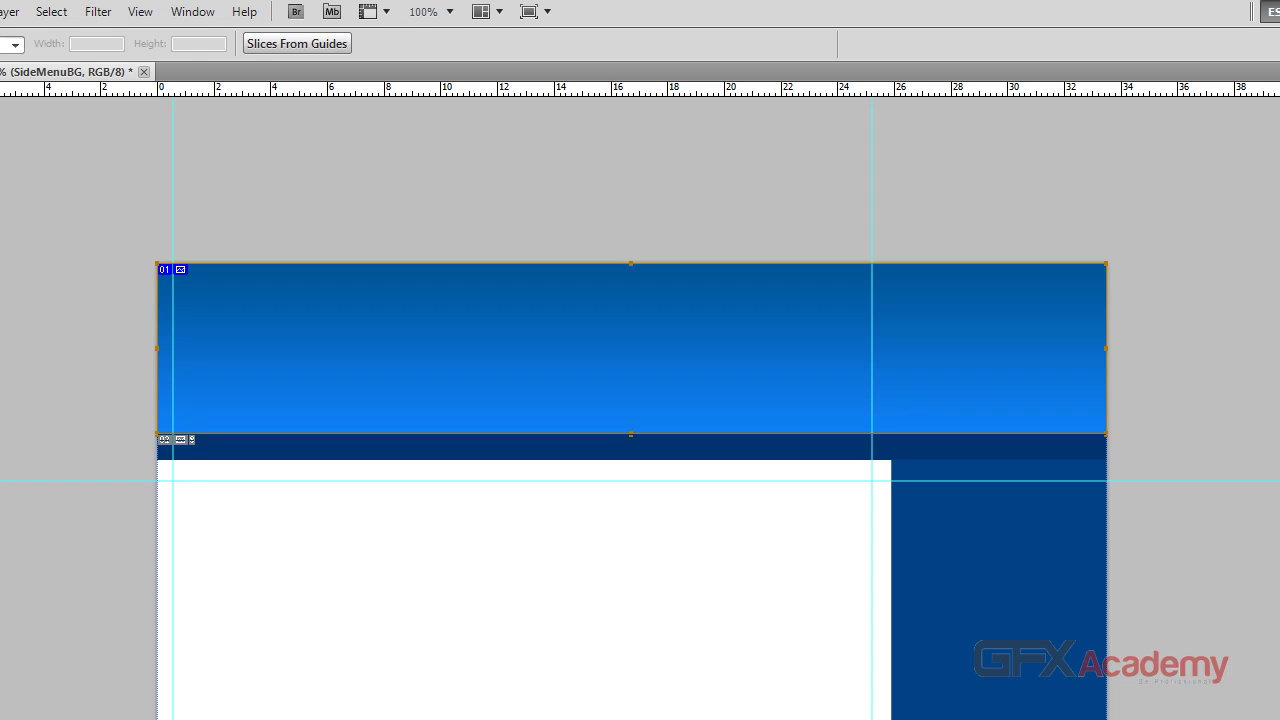
key("shift+c")
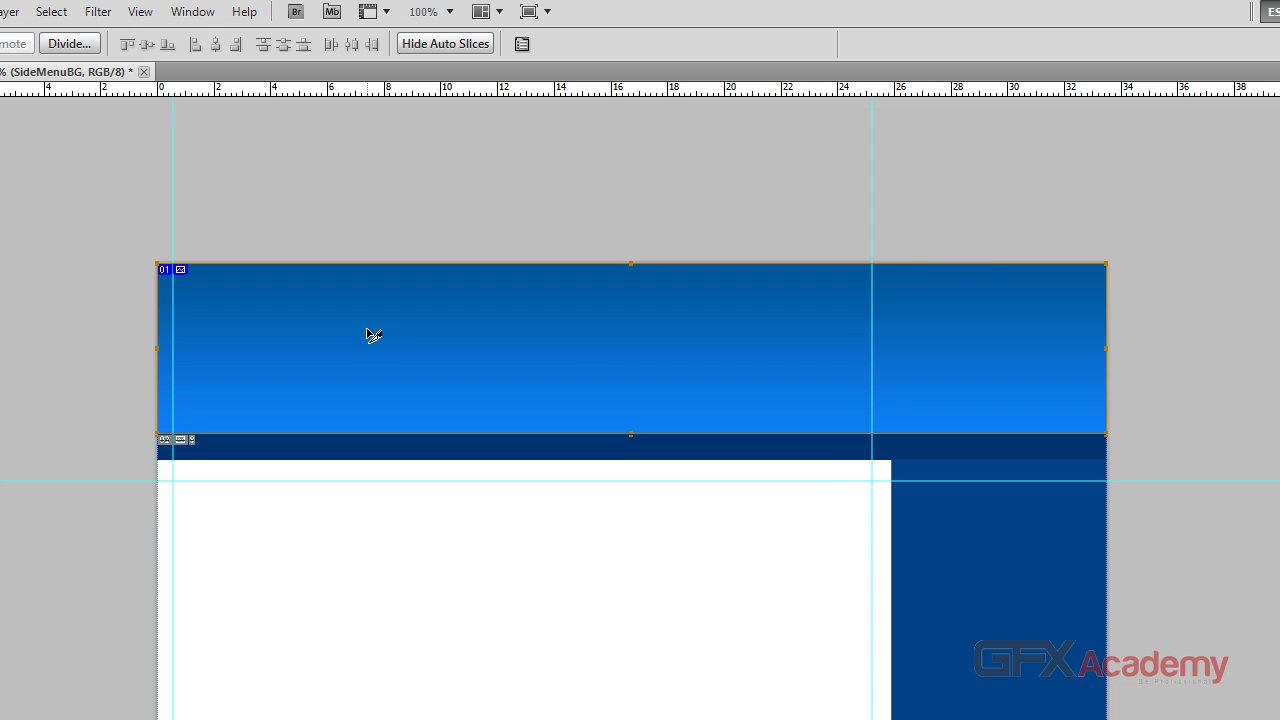
double_click(372, 335)
double_click(779, 269)
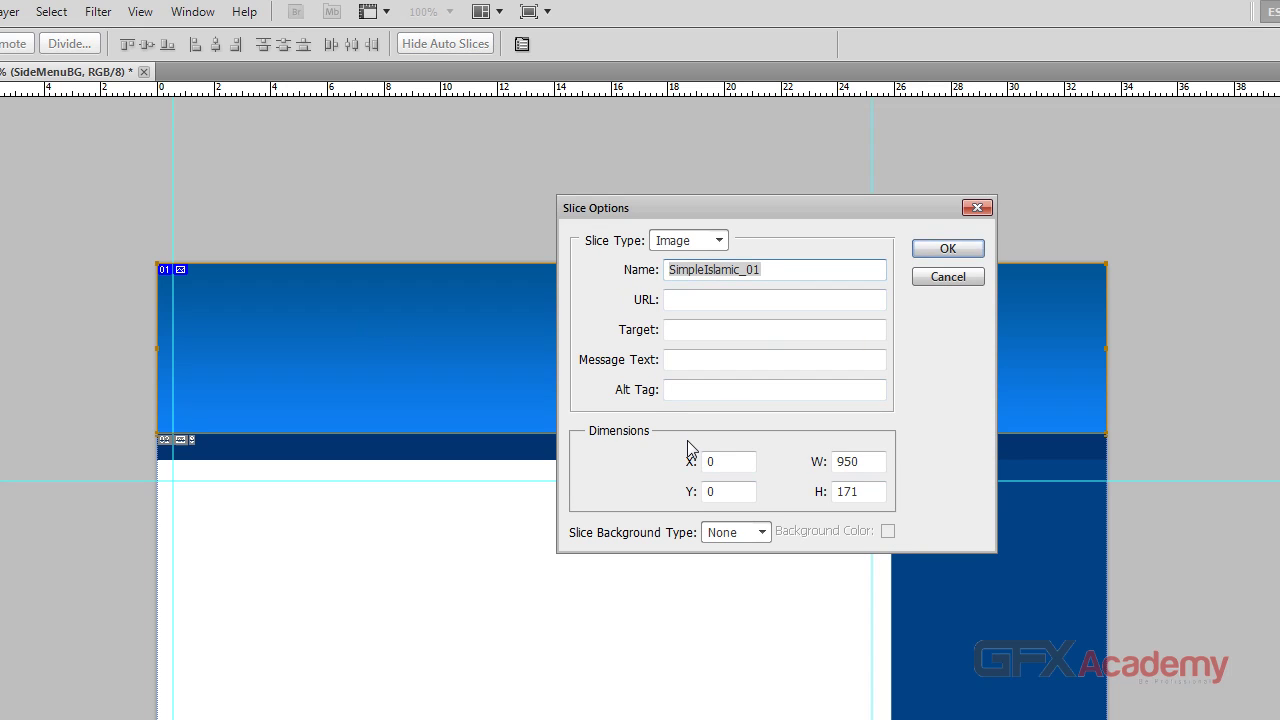
type("ban")
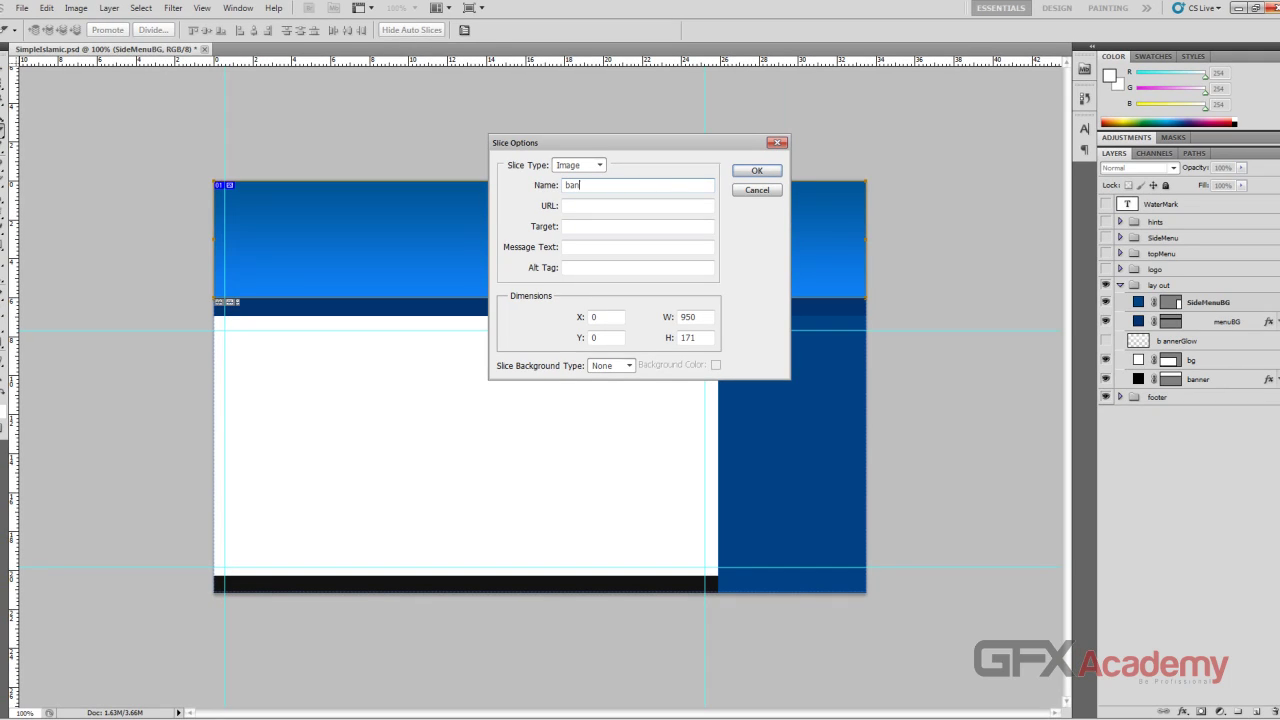
type("ner")
left_click(757, 170)
left_click(22, 8)
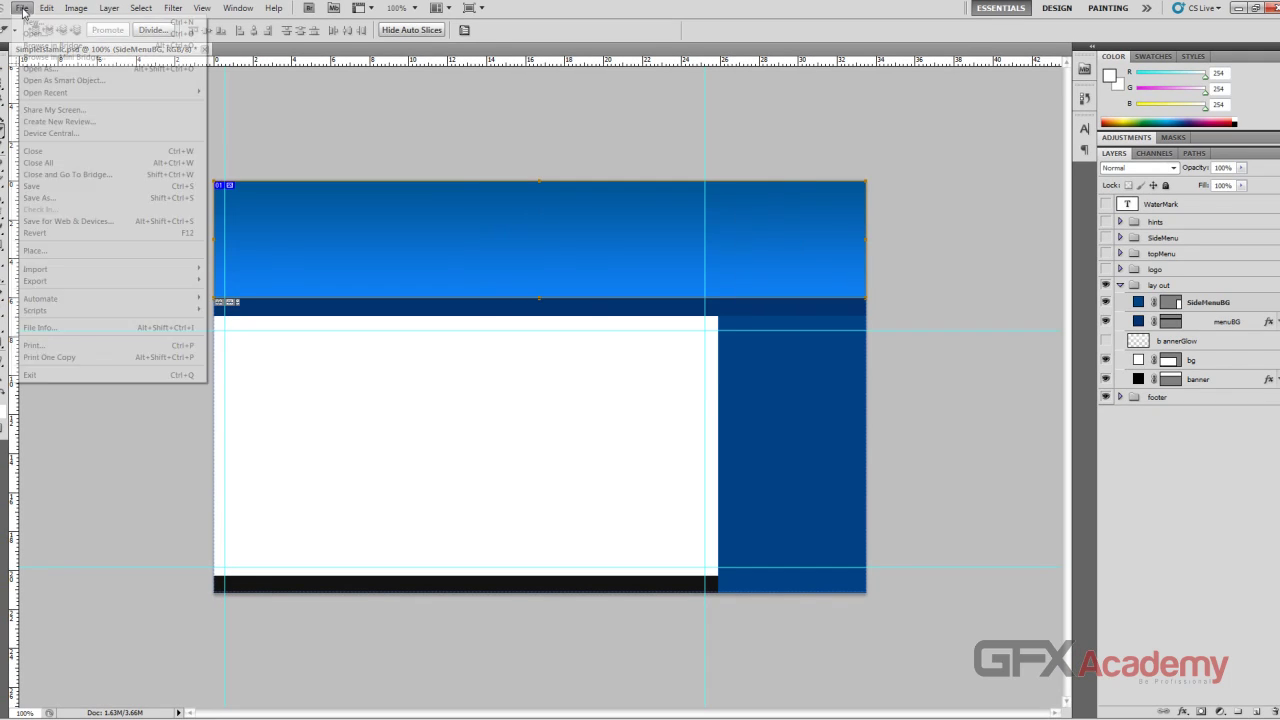
- Save for Web as JPEG, exporting All User Slices under the file name banner
left_click(96, 222)
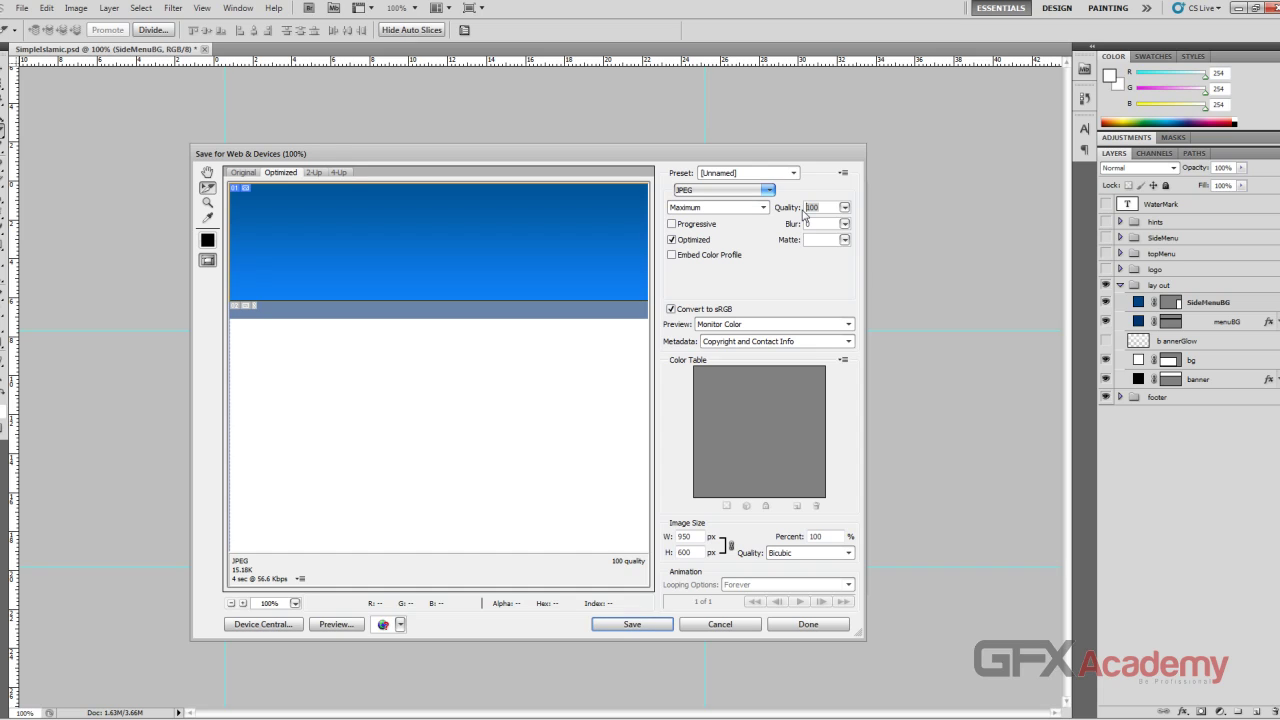
type("72")
left_click(632, 624)
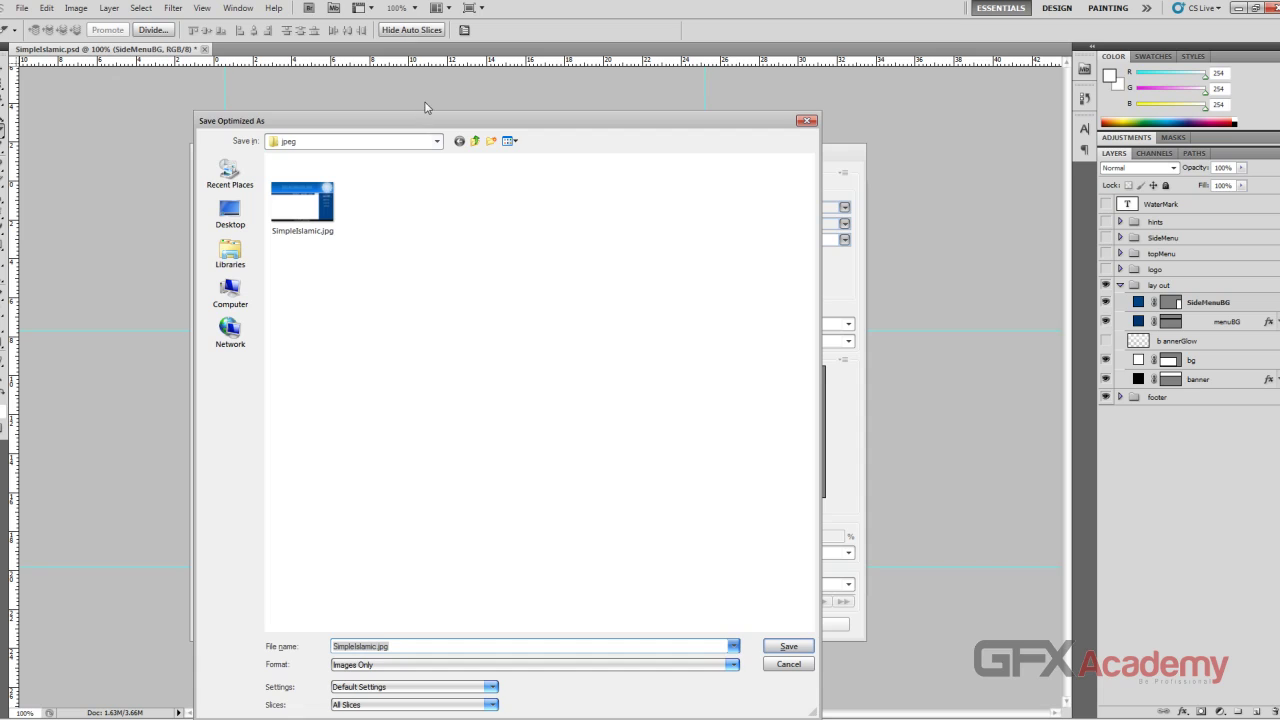
left_click_drag(432, 122, 433, 112)
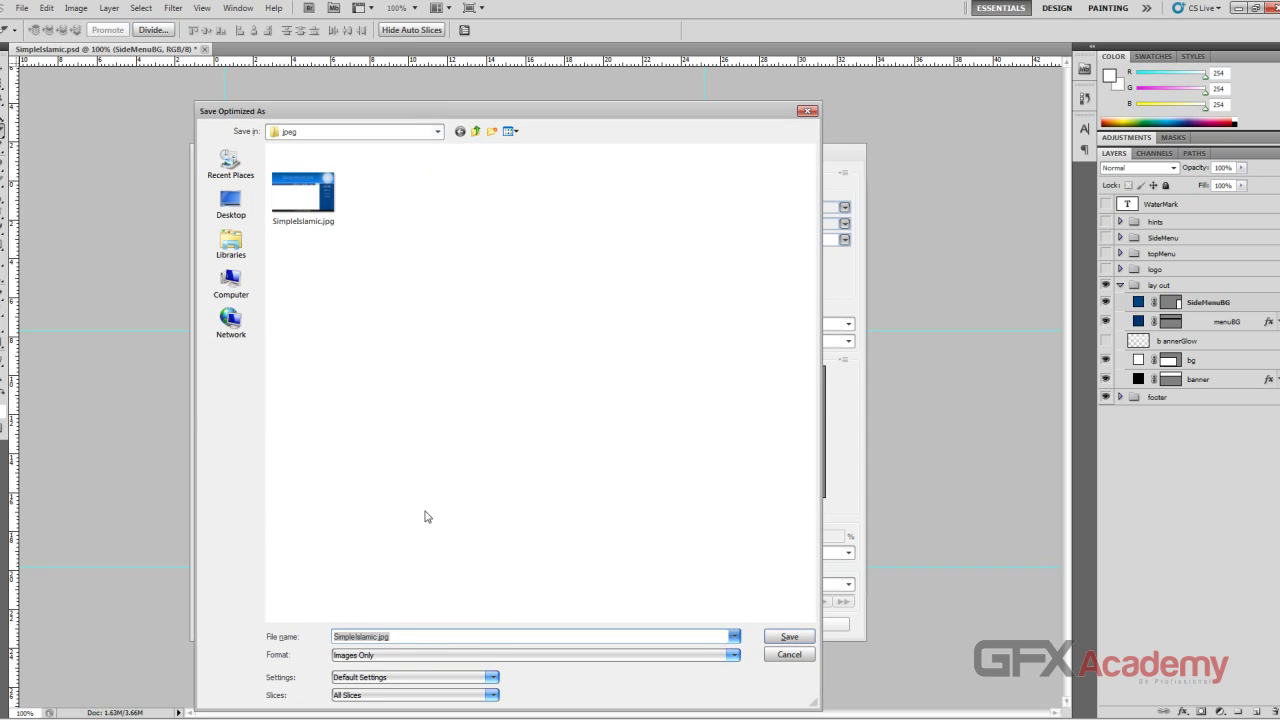
left_click(392, 695)
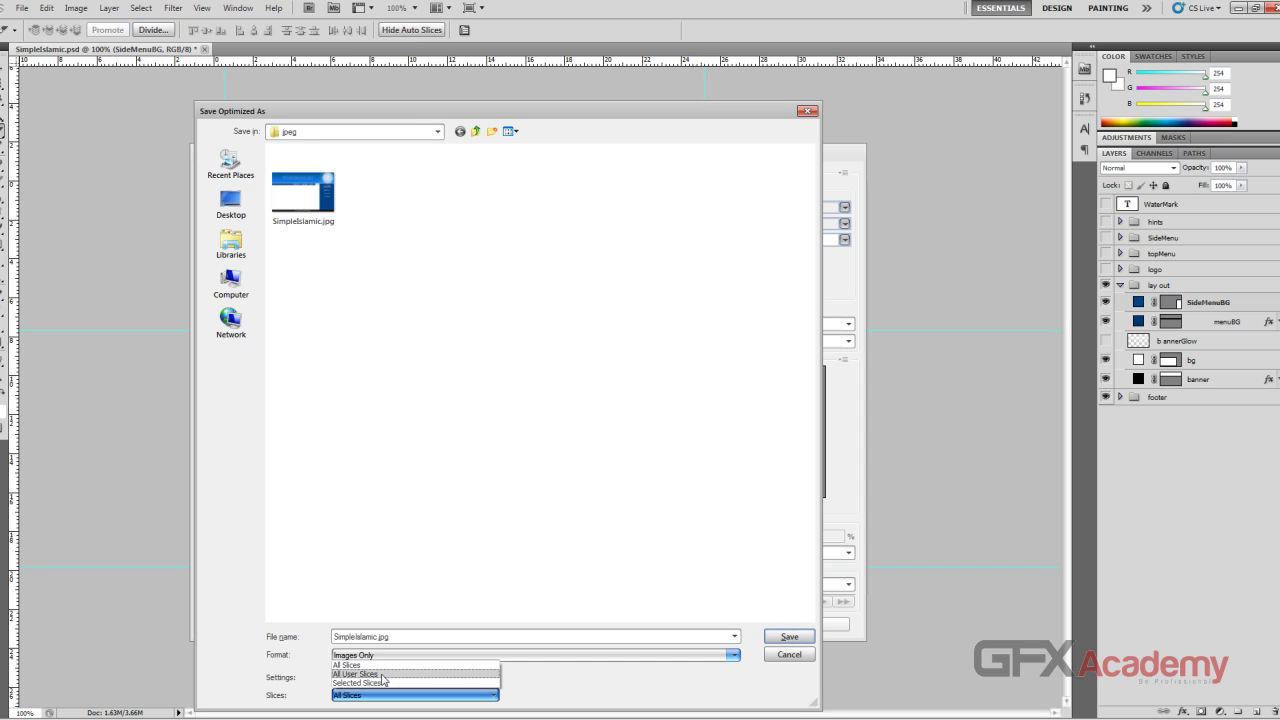
left_click(386, 674)
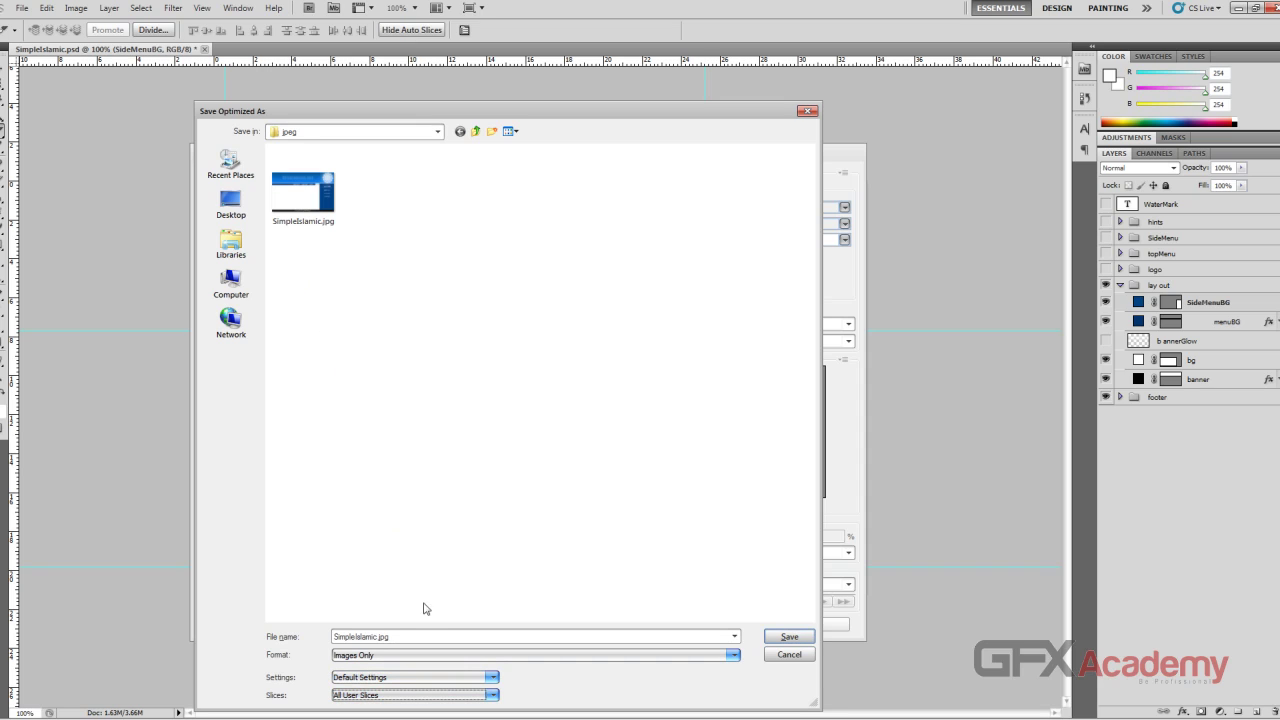
double_click(402, 636)
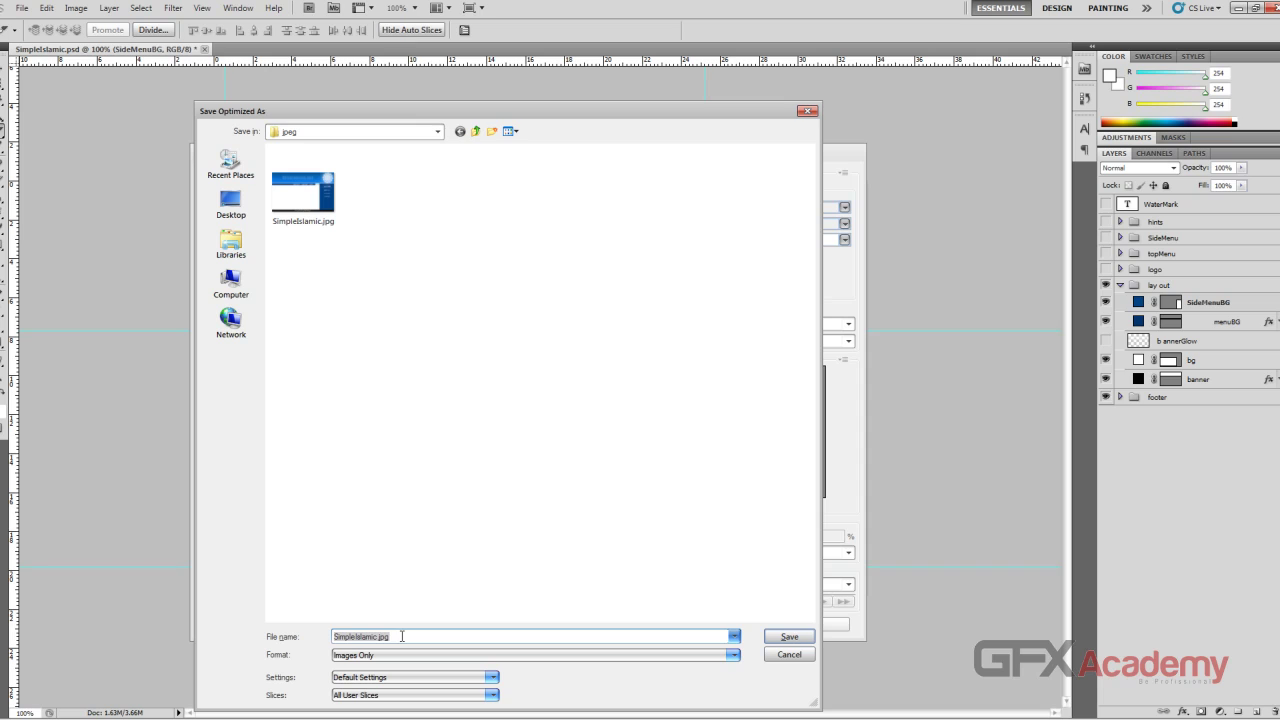
type("b")
key("BackSpace")
key("BackSpace")
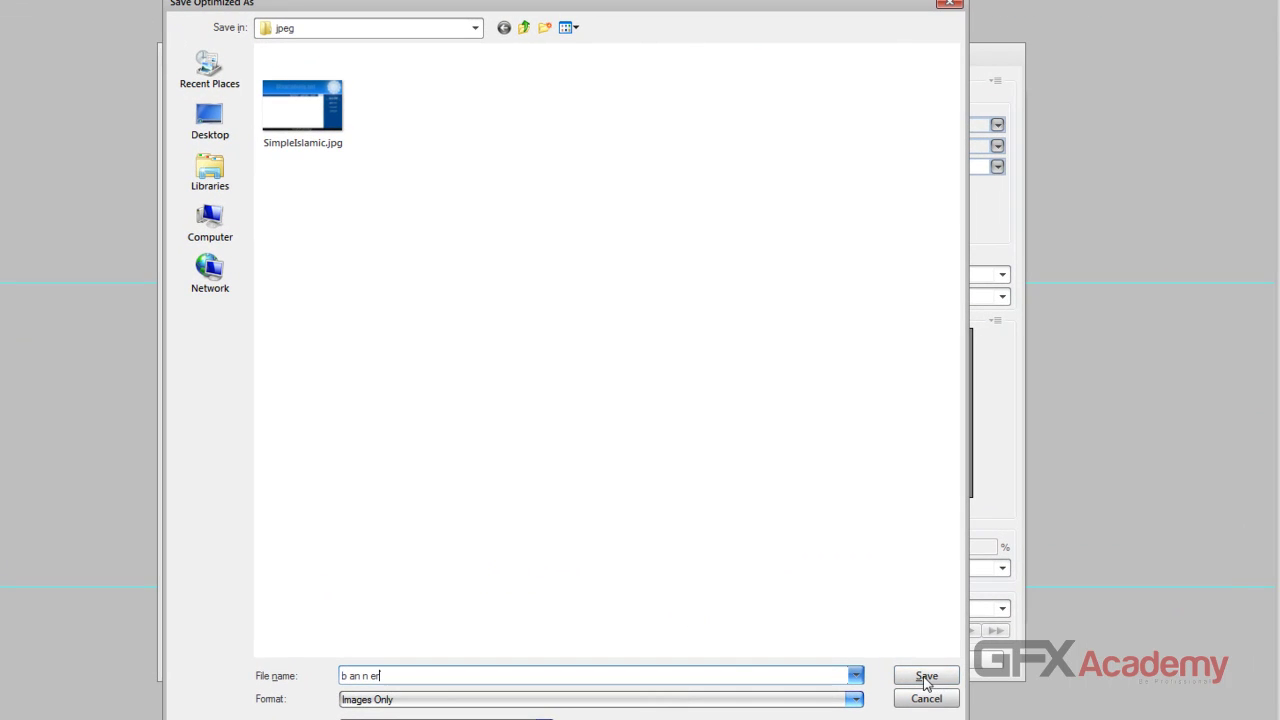
left_click(926, 677)
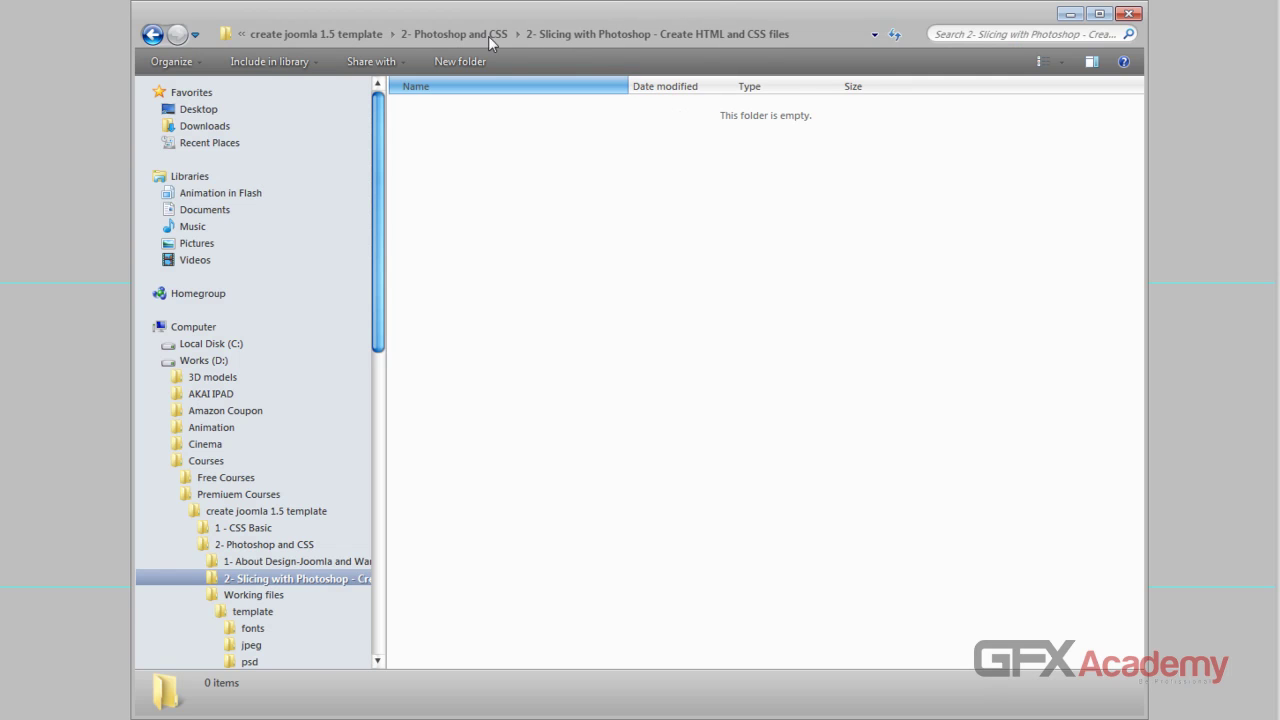
- Browse to Working files > template > jpeg > images and check banner.jpg's details
left_click(455, 35)
double_click(471, 148)
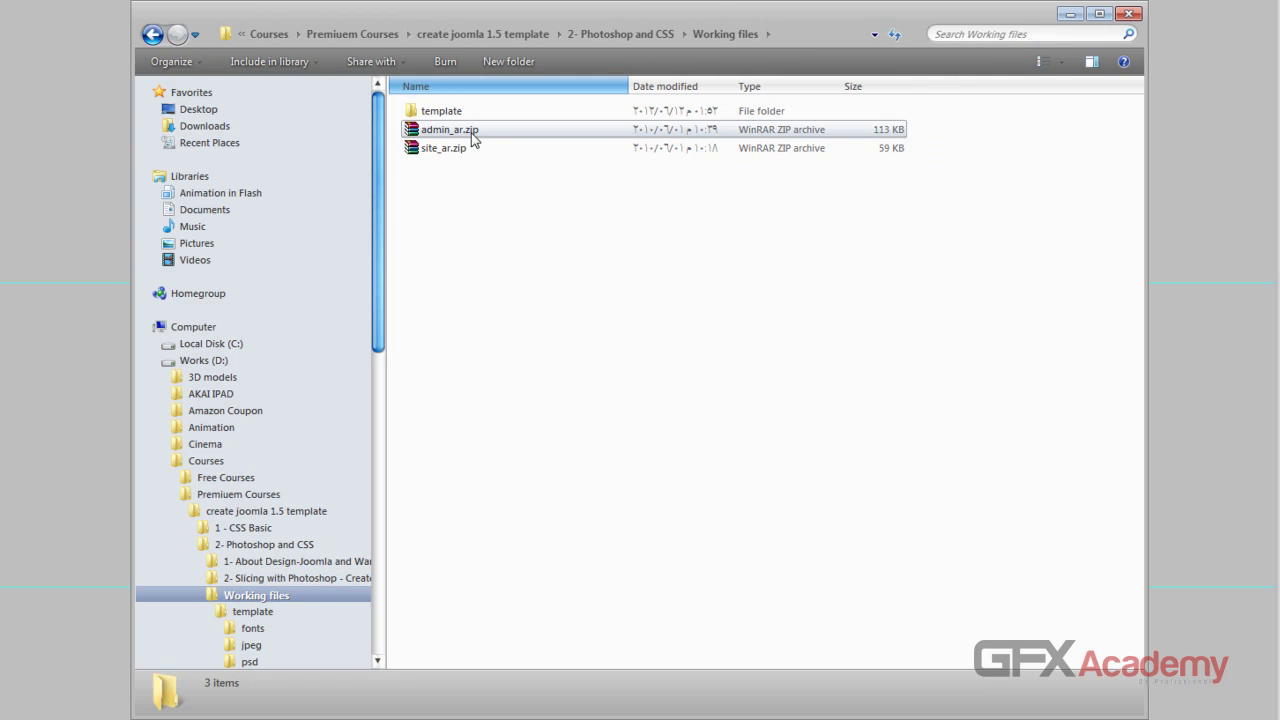
double_click(455, 111)
double_click(474, 130)
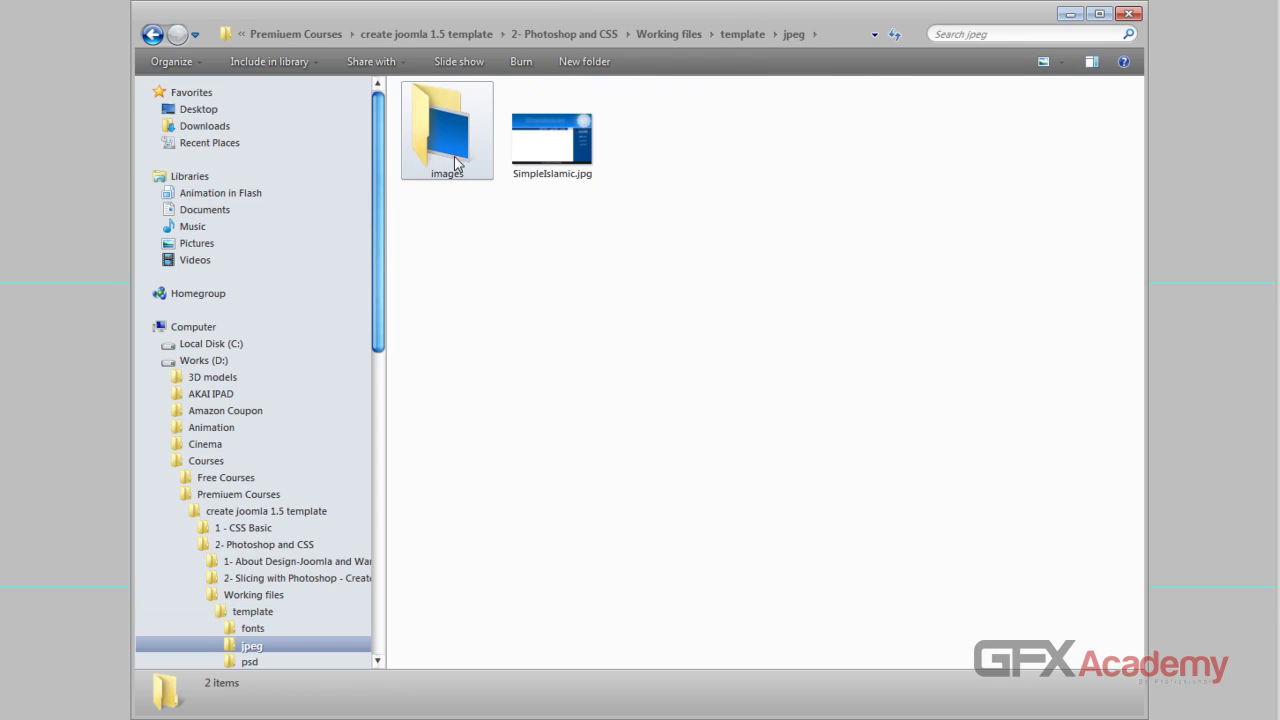
left_click(452, 165)
double_click(447, 160)
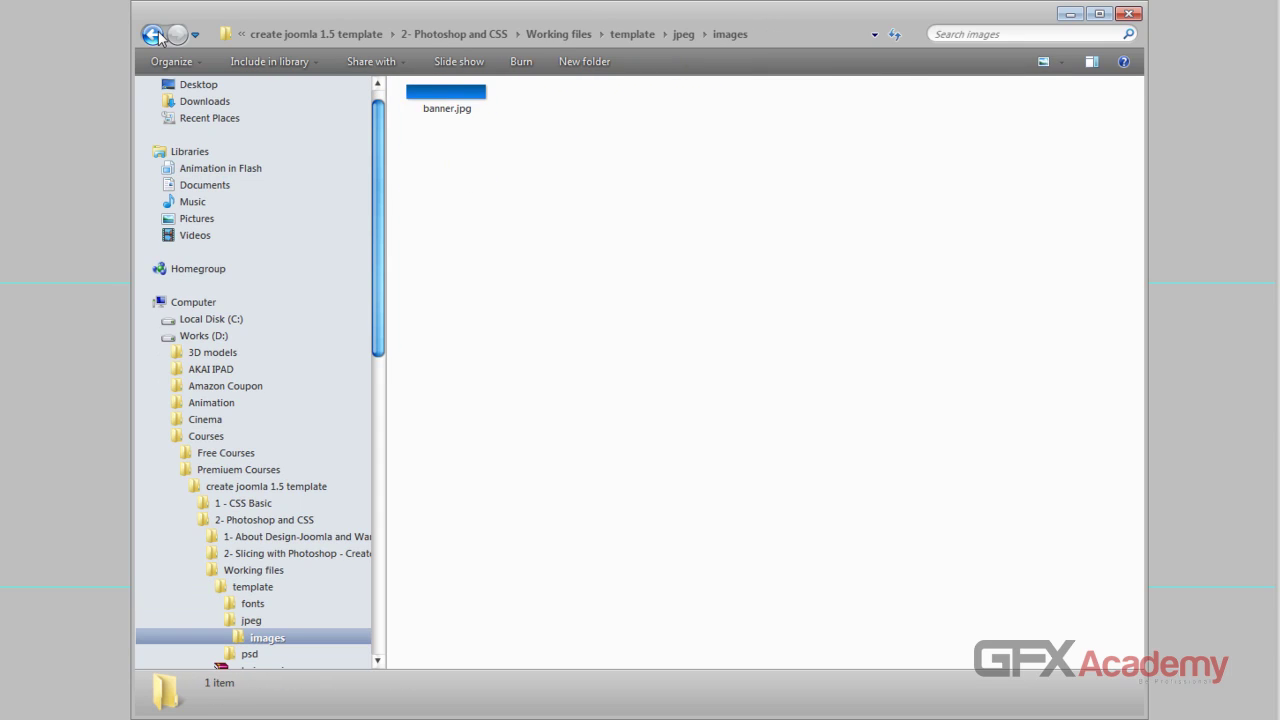
left_click(152, 35)
double_click(450, 132)
left_click(447, 100)
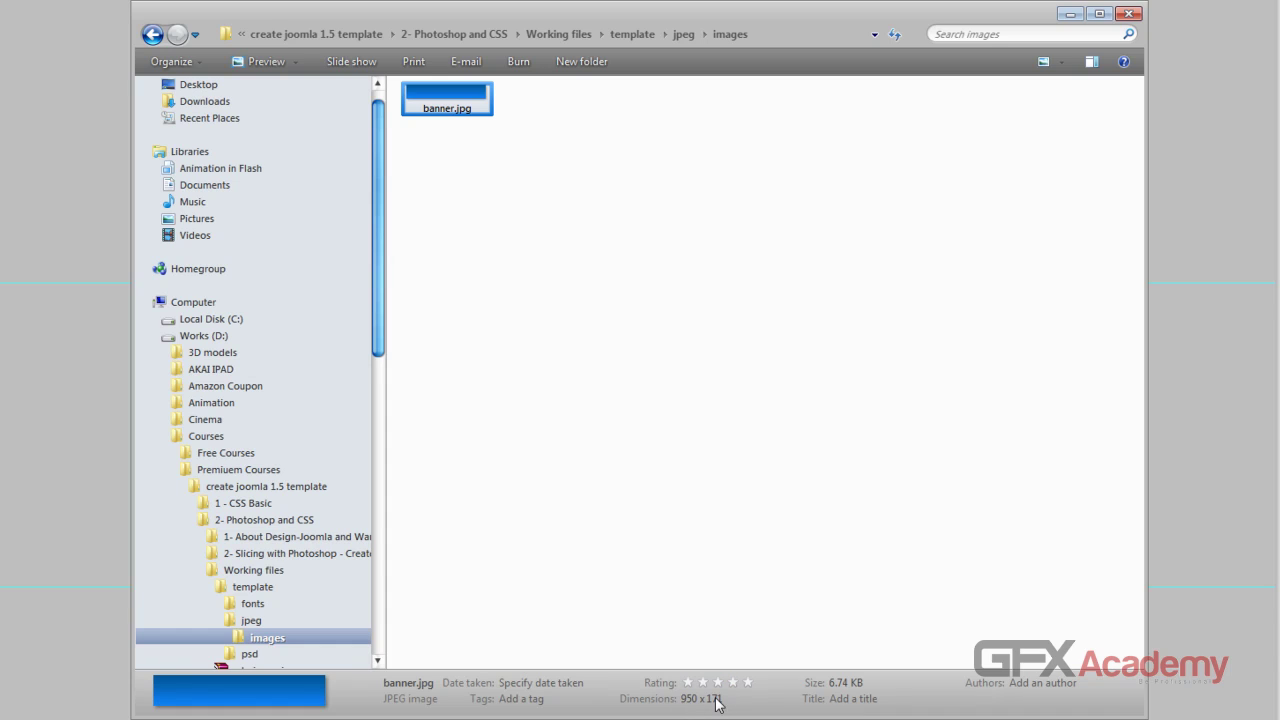
left_click(854, 699)
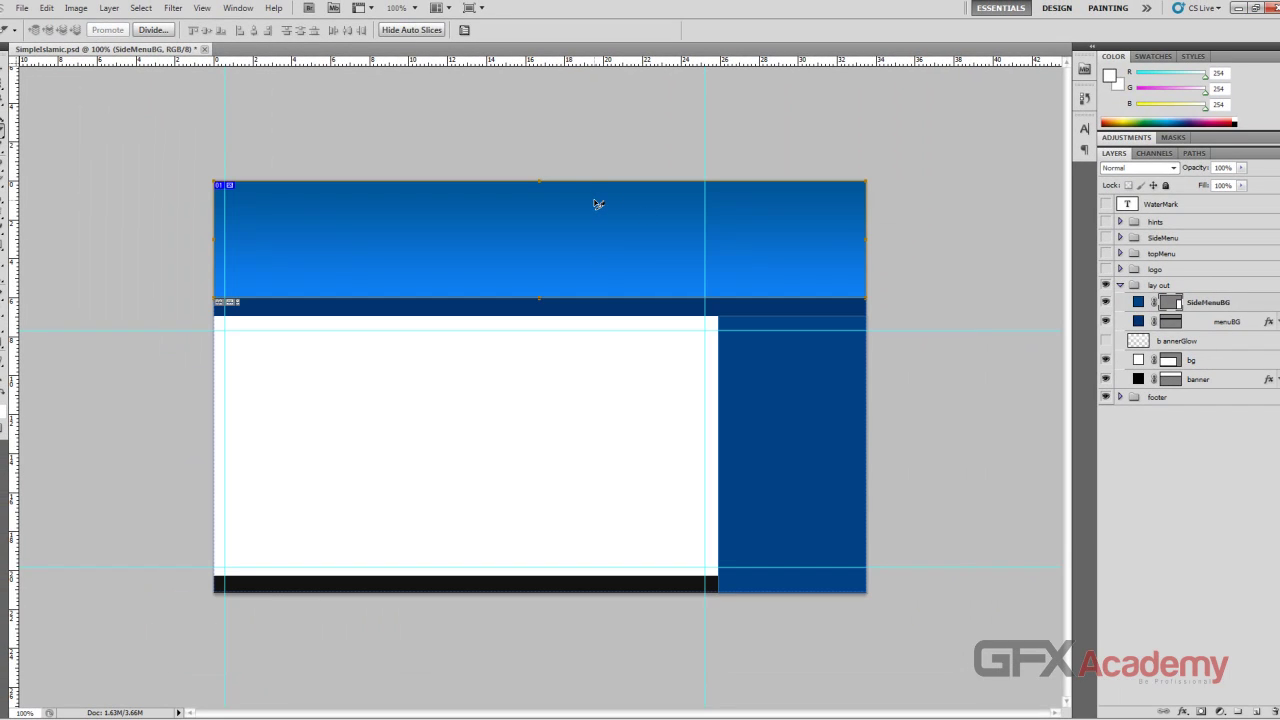
- Deselect the banner slice and switch back to the Slice Tool
left_click(597, 205)
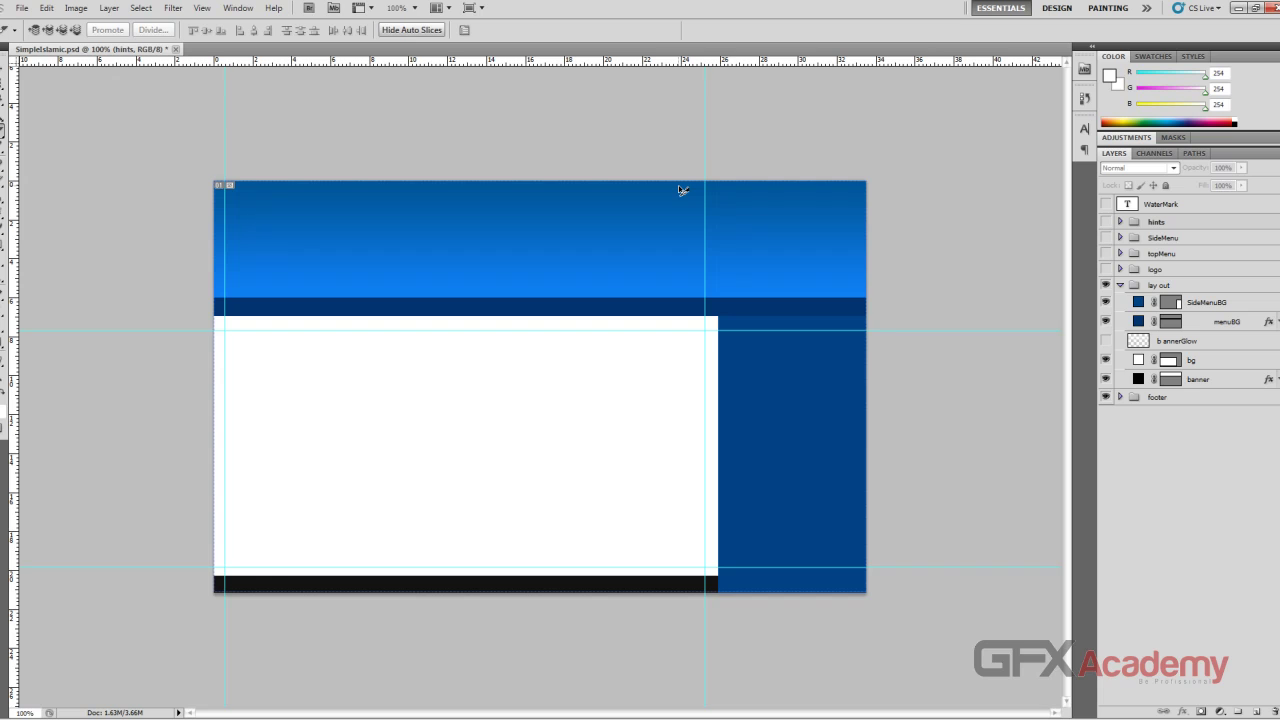
right_click(4, 128)
left_click(45, 141)
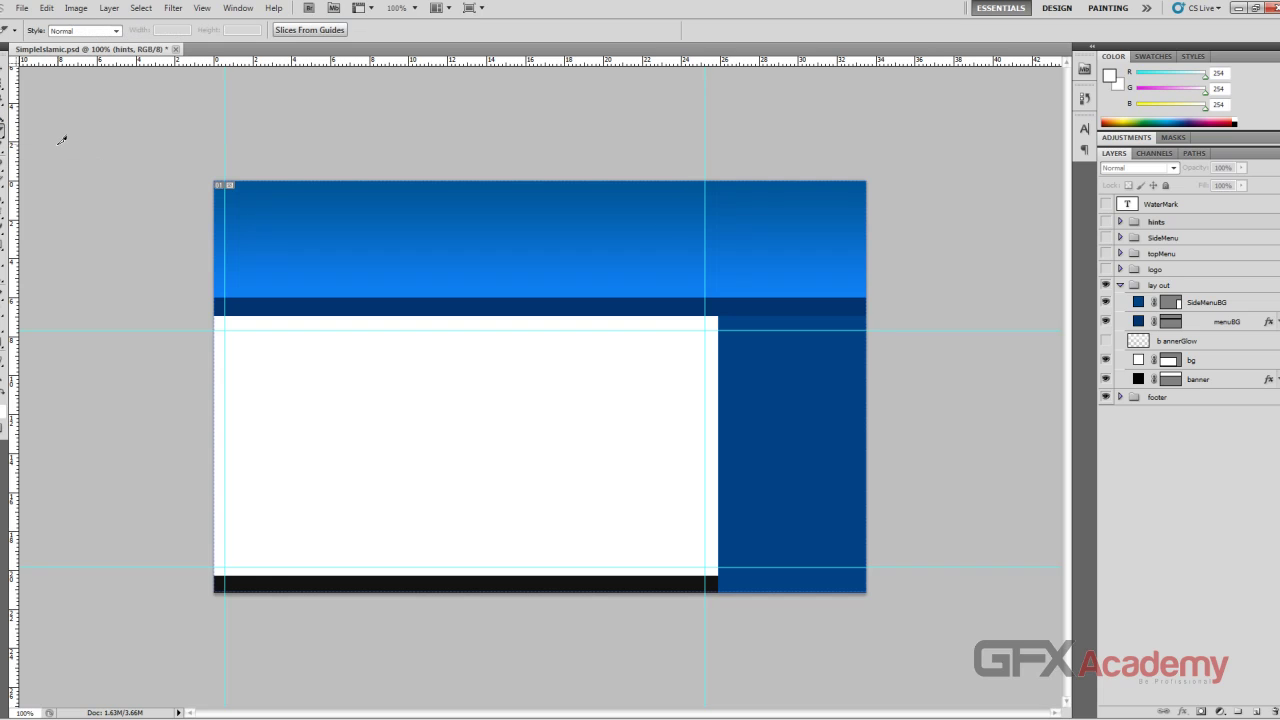
- At 200% zoom, draw a thin vertical slice down through the banner and menu bar
key("ctrl+plus")
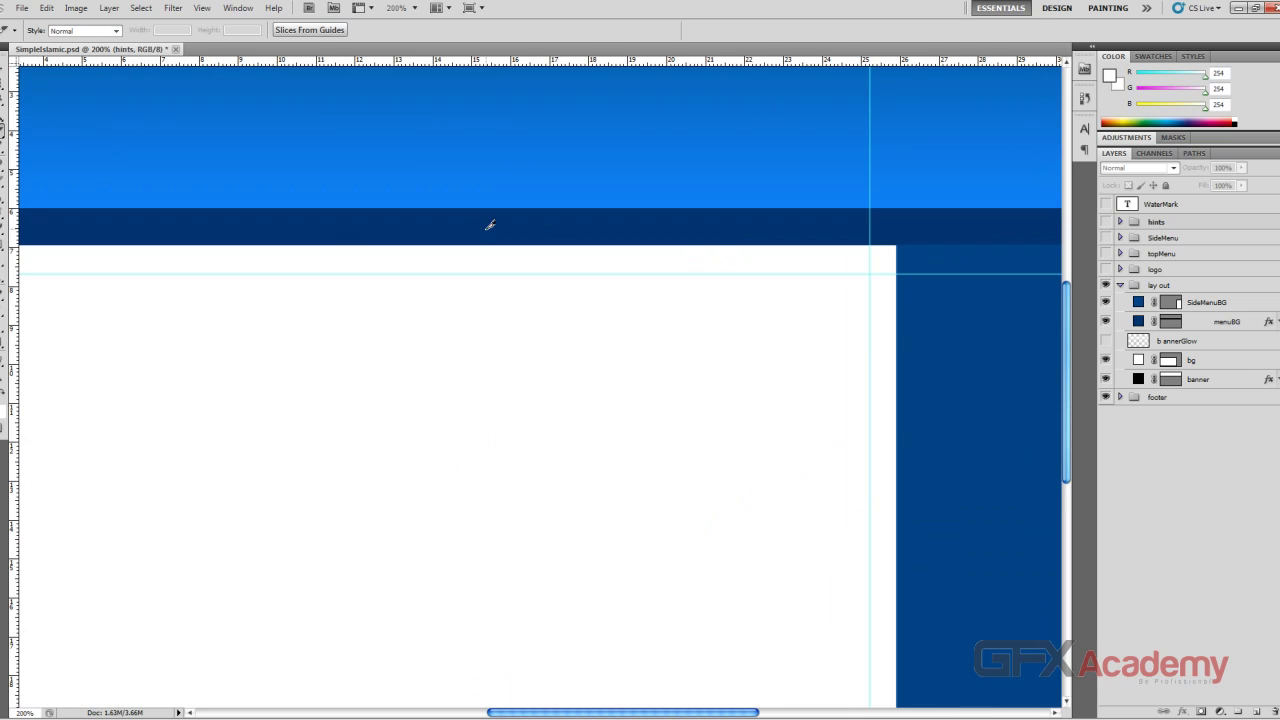
scroll(491, 223, "up", 3)
scroll(620, 300, "up", 2)
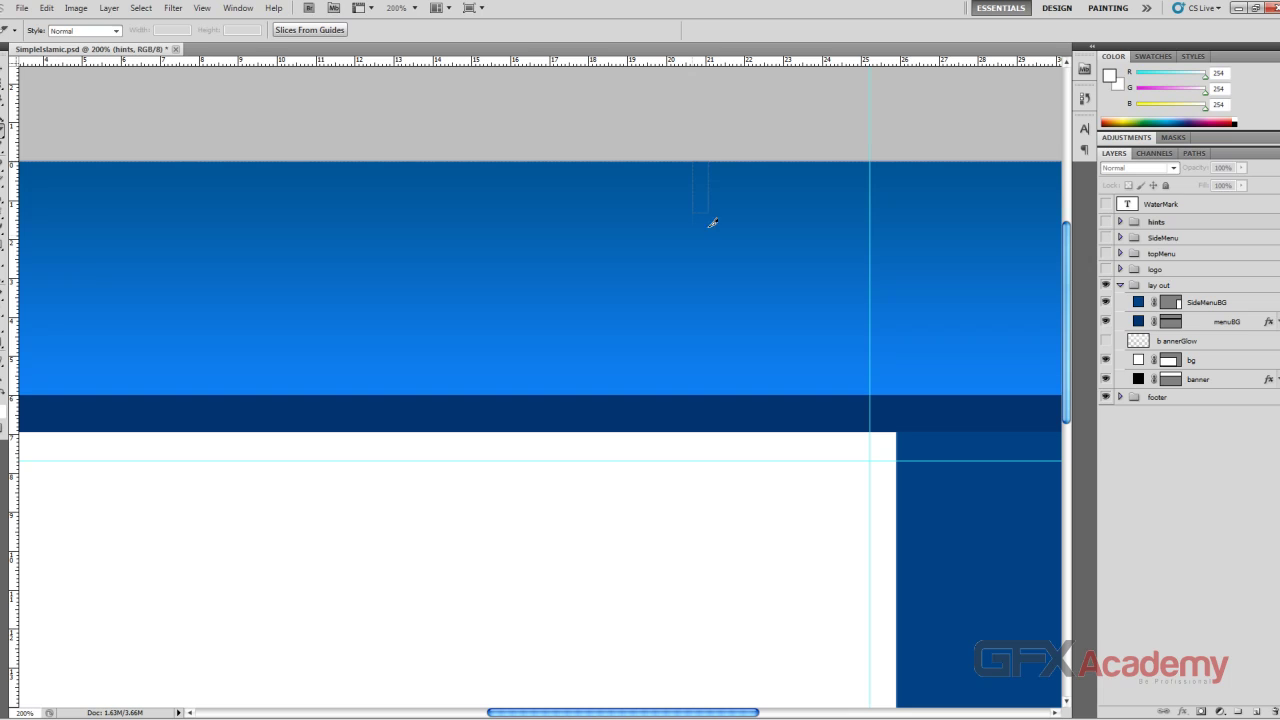
left_click_drag(712, 222, 703, 391)
left_click_drag(703, 391, 701, 391)
scroll(760, 228, "down", 2)
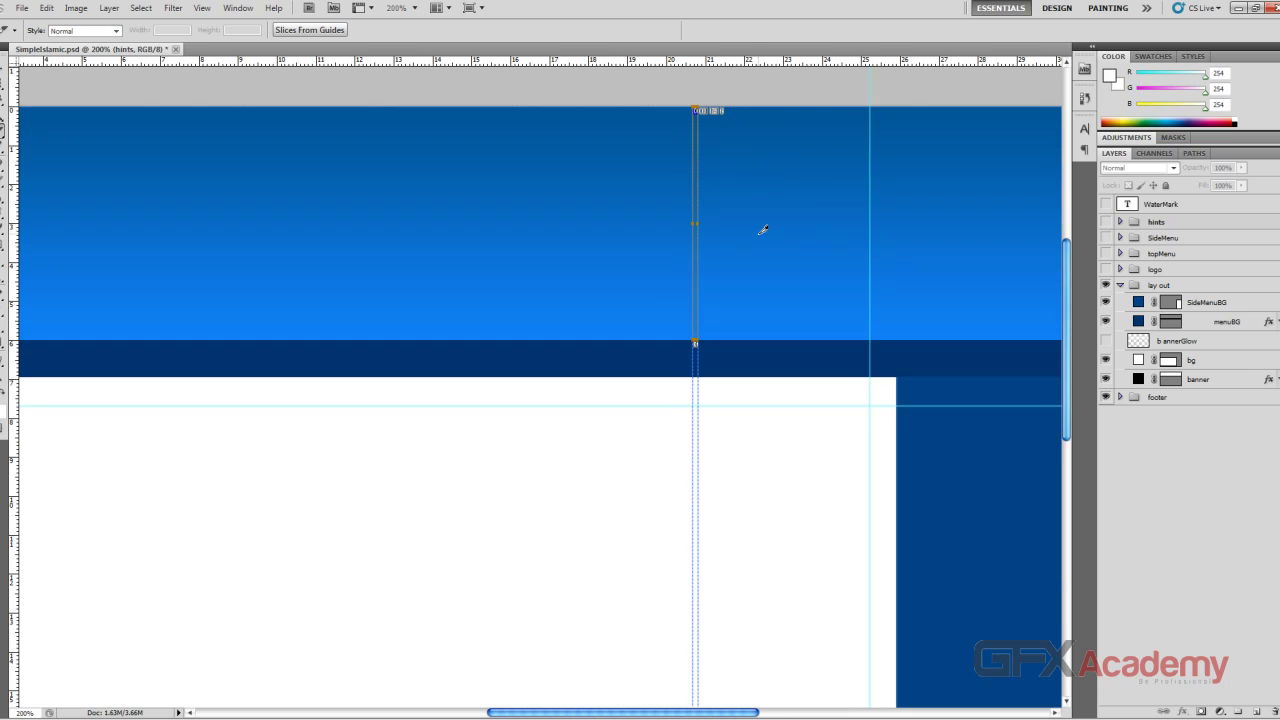
scroll(768, 229, "up", 1)
scroll(768, 229, "up", 1)
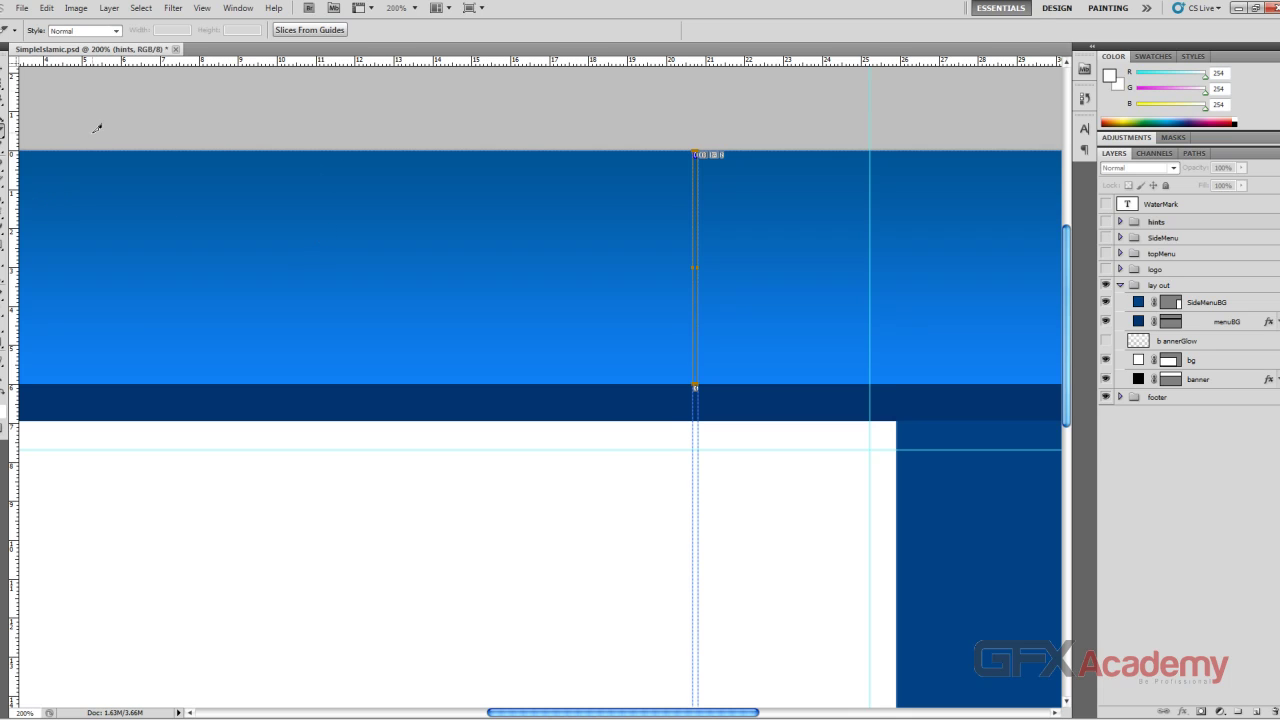
left_click(4, 137)
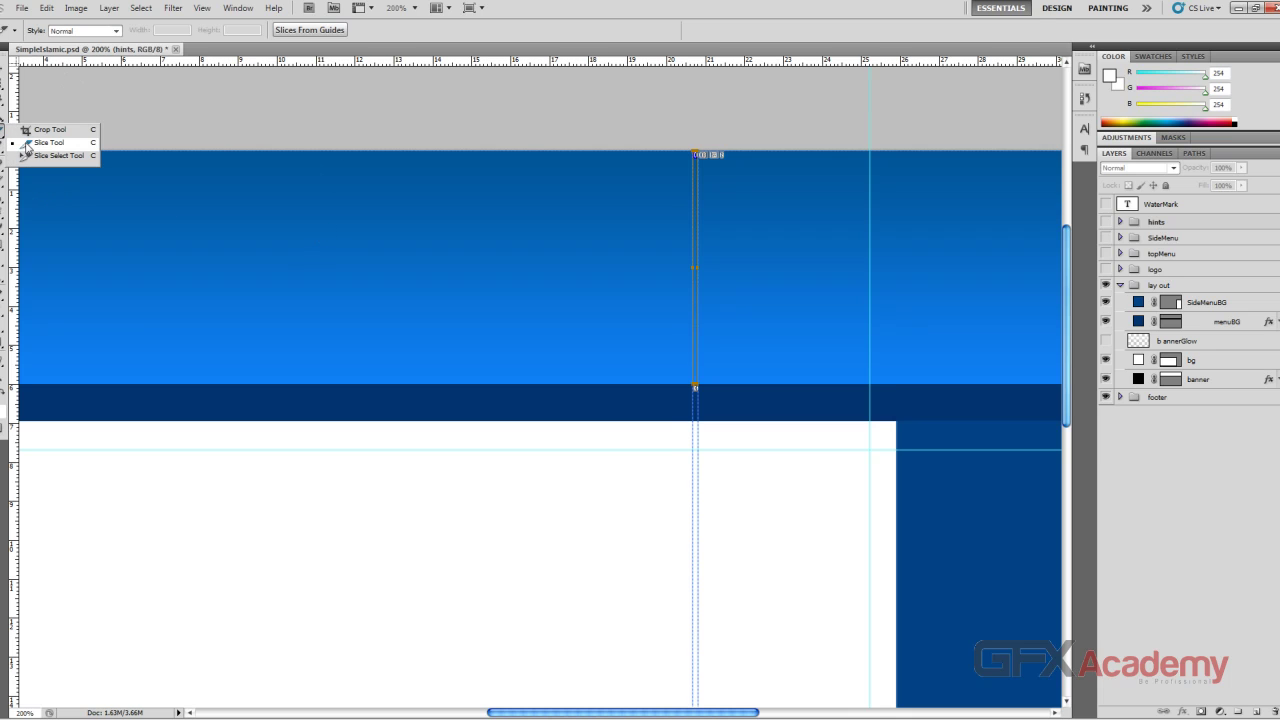
left_click(21, 8)
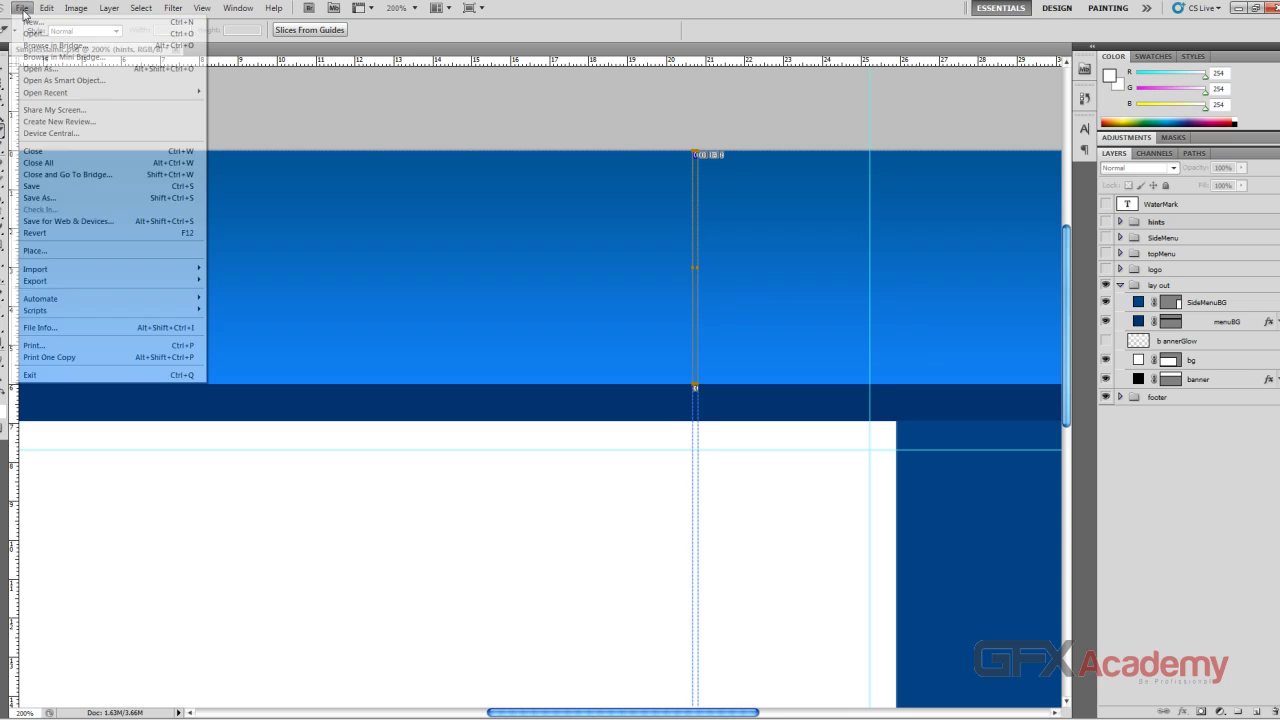
left_click(99, 223)
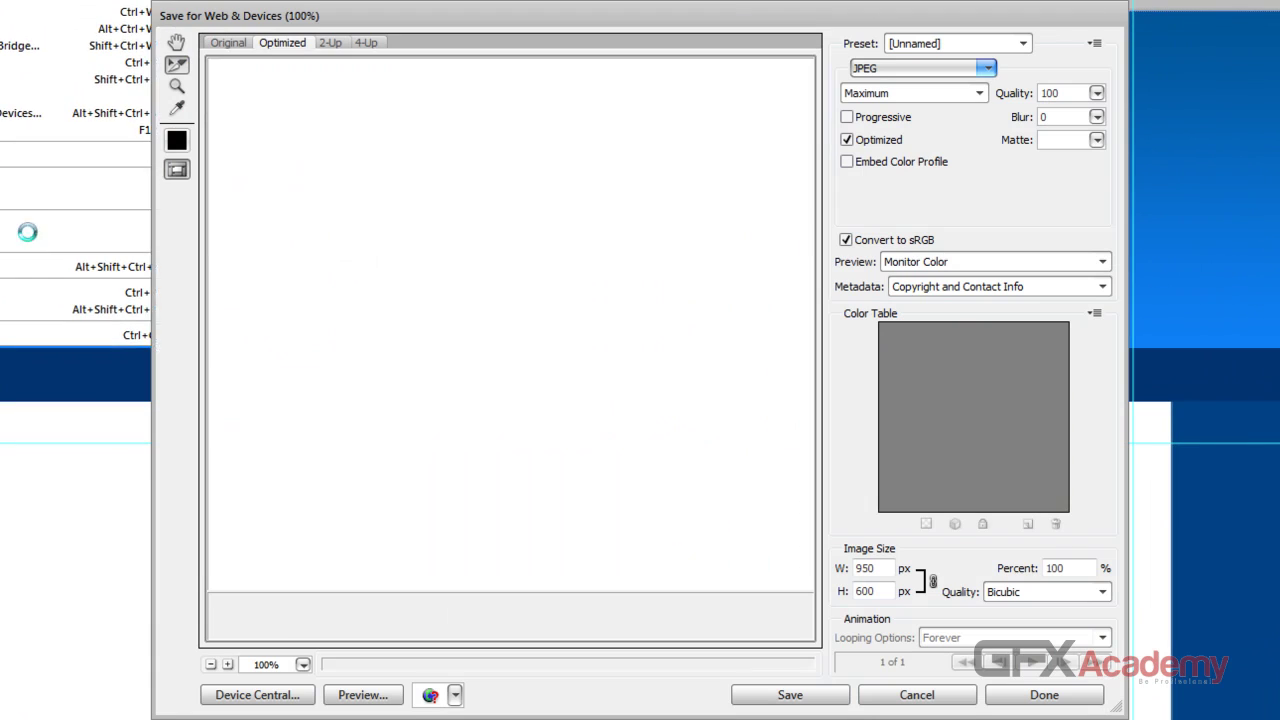
left_click(838, 695)
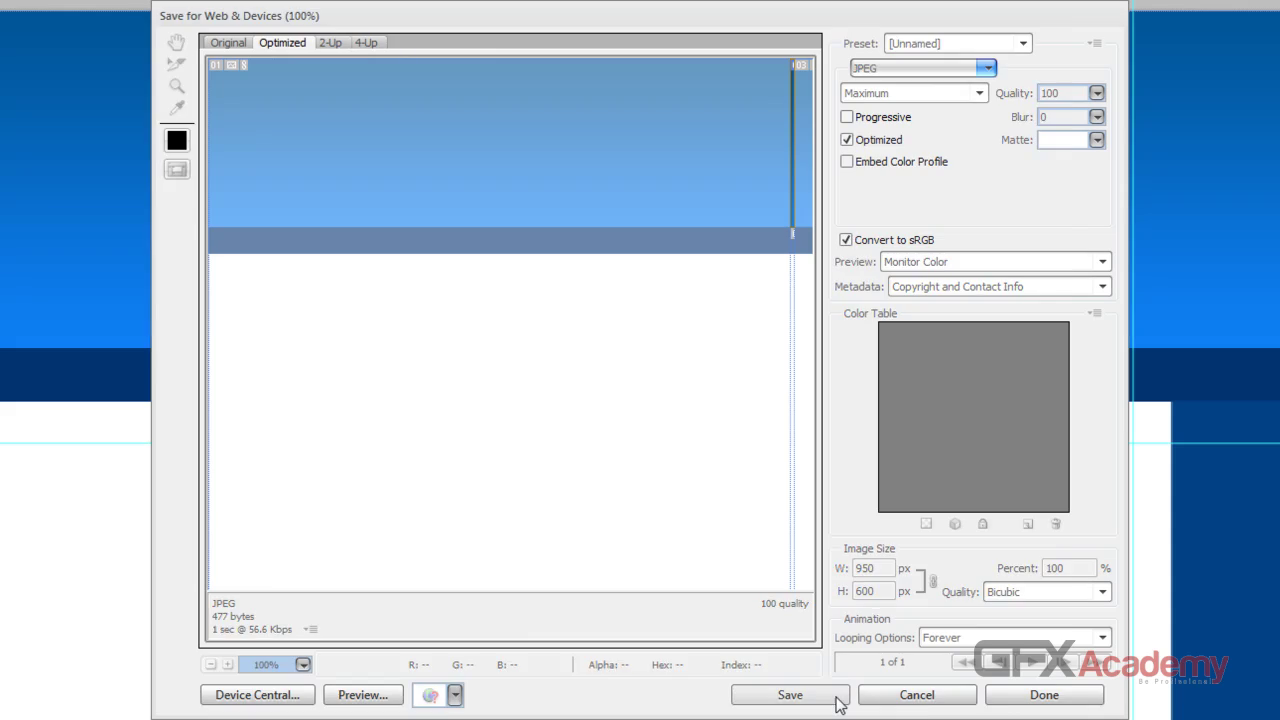
left_click(1017, 712)
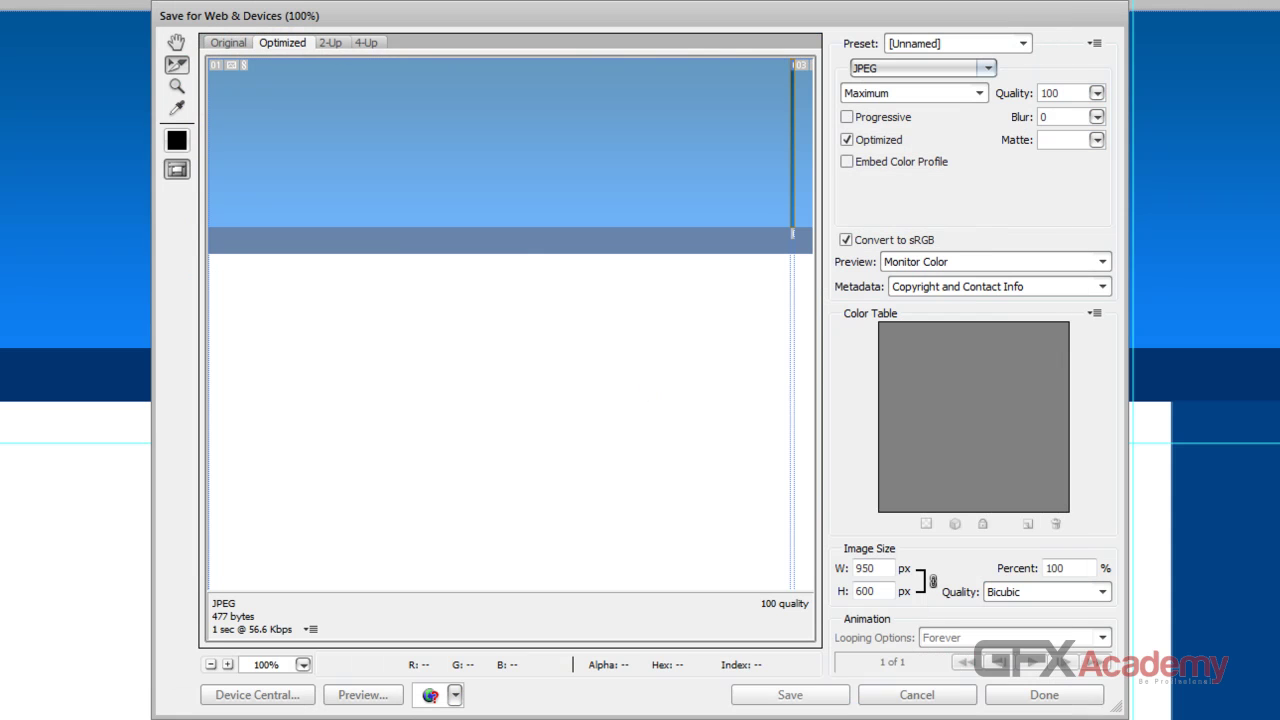
double_click(1061, 93)
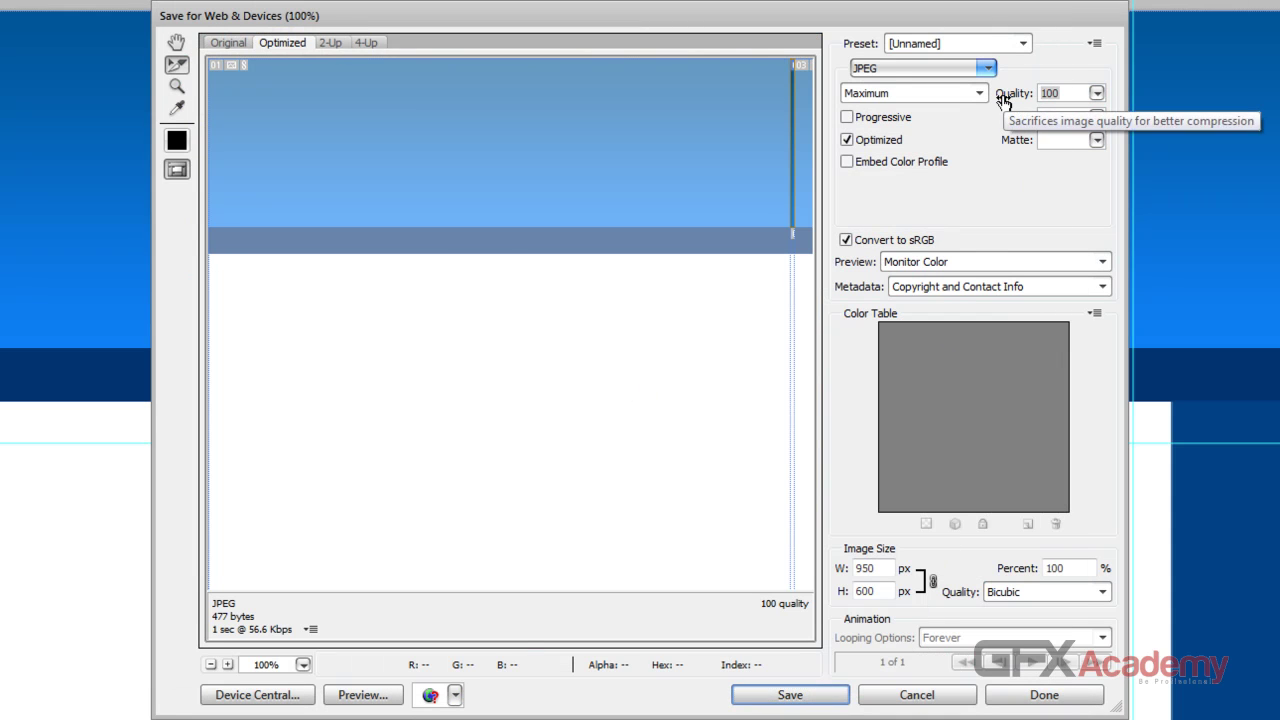
type("72")
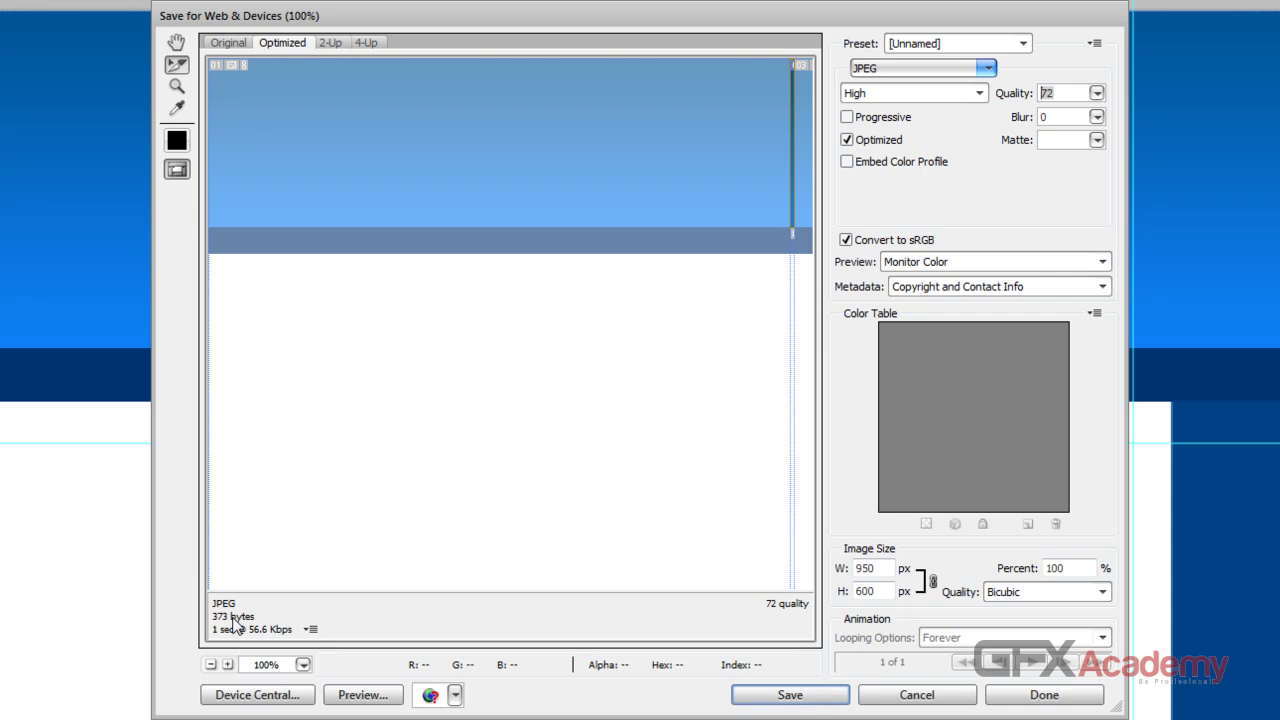
type("80")
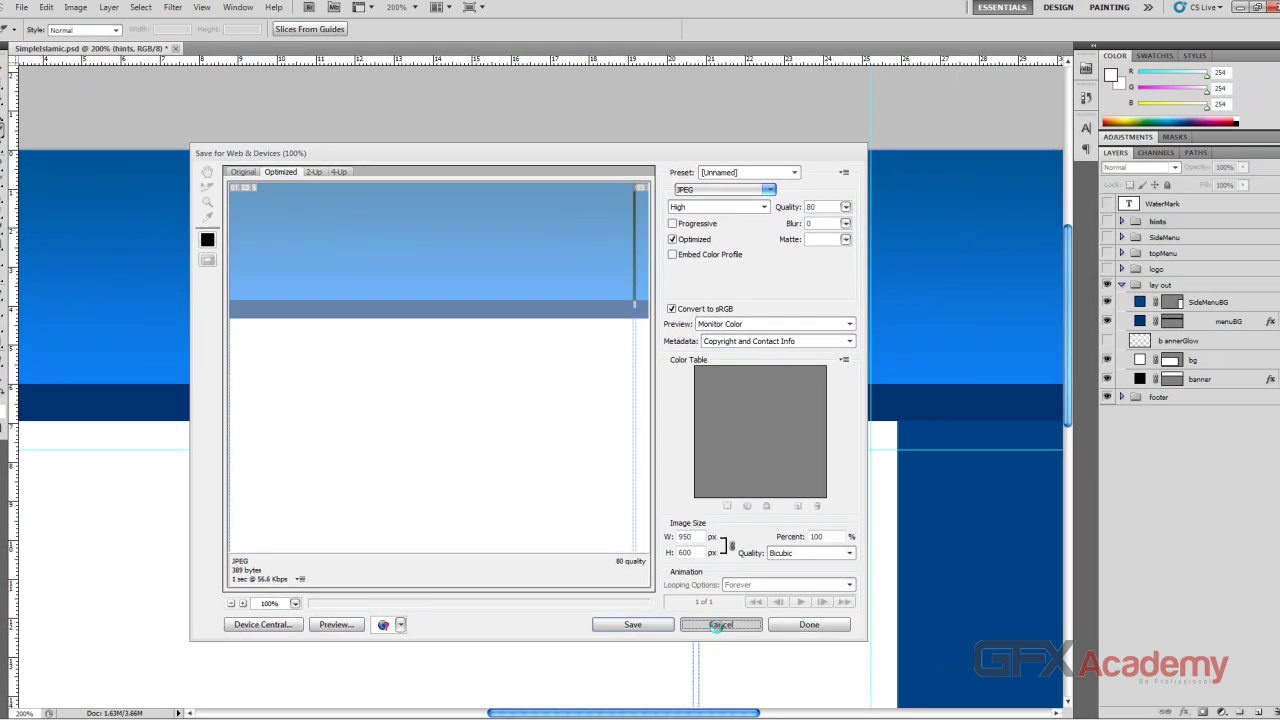
left_click(884, 683)
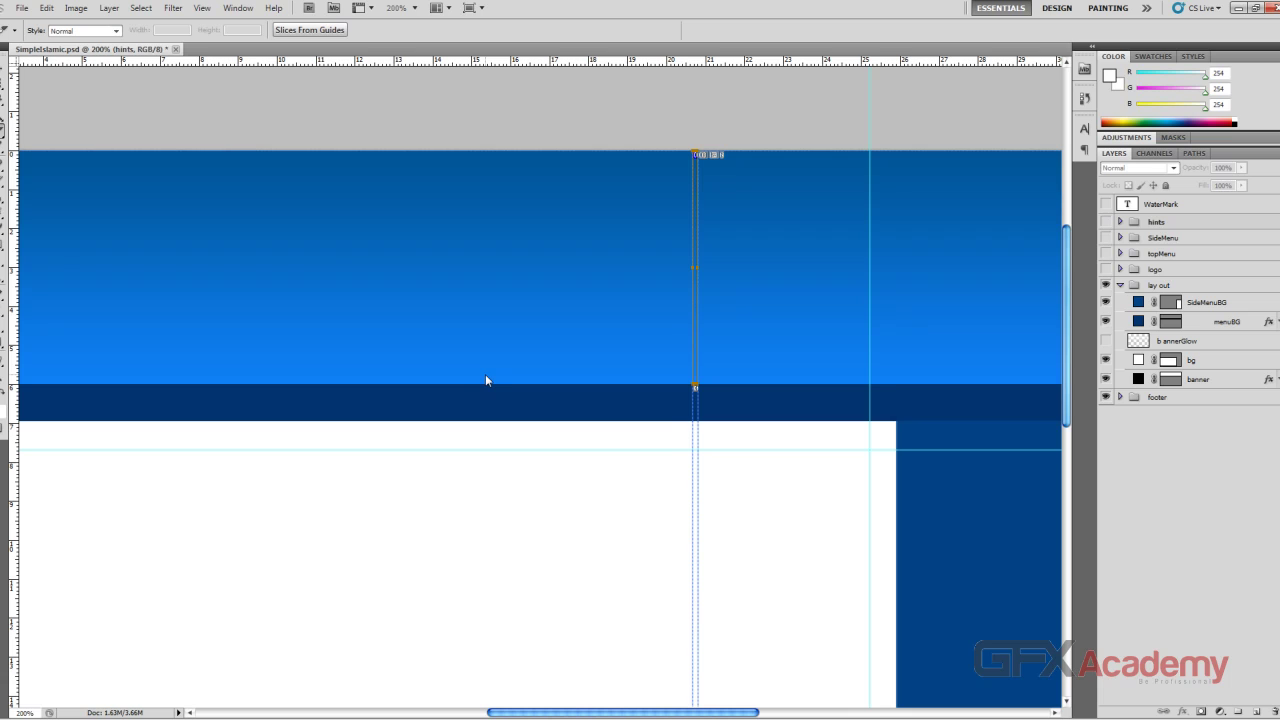
- Zoom out with Ctrl+minus to see the whole template at 100%
key("ctrl+minus")
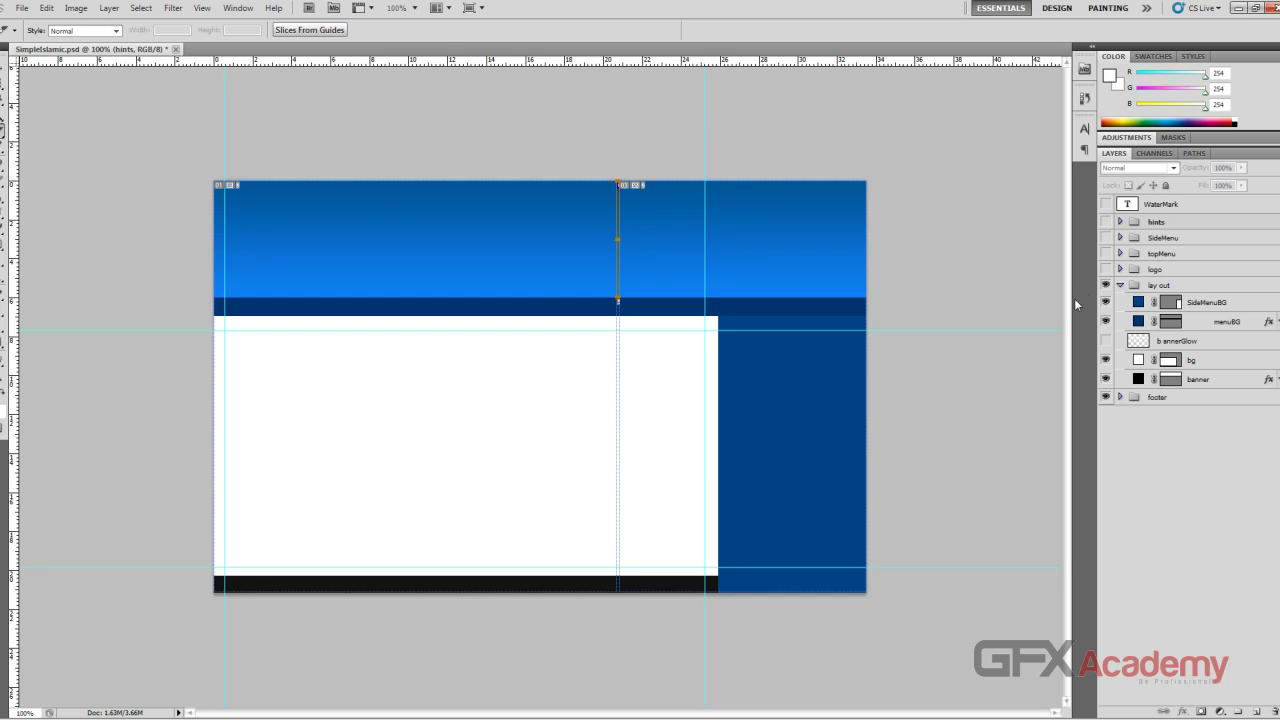
- Turn the logo, topMenu and SideMenu layers back on, leaving the hints hidden
left_click_drag(1106, 269, 1106, 237)
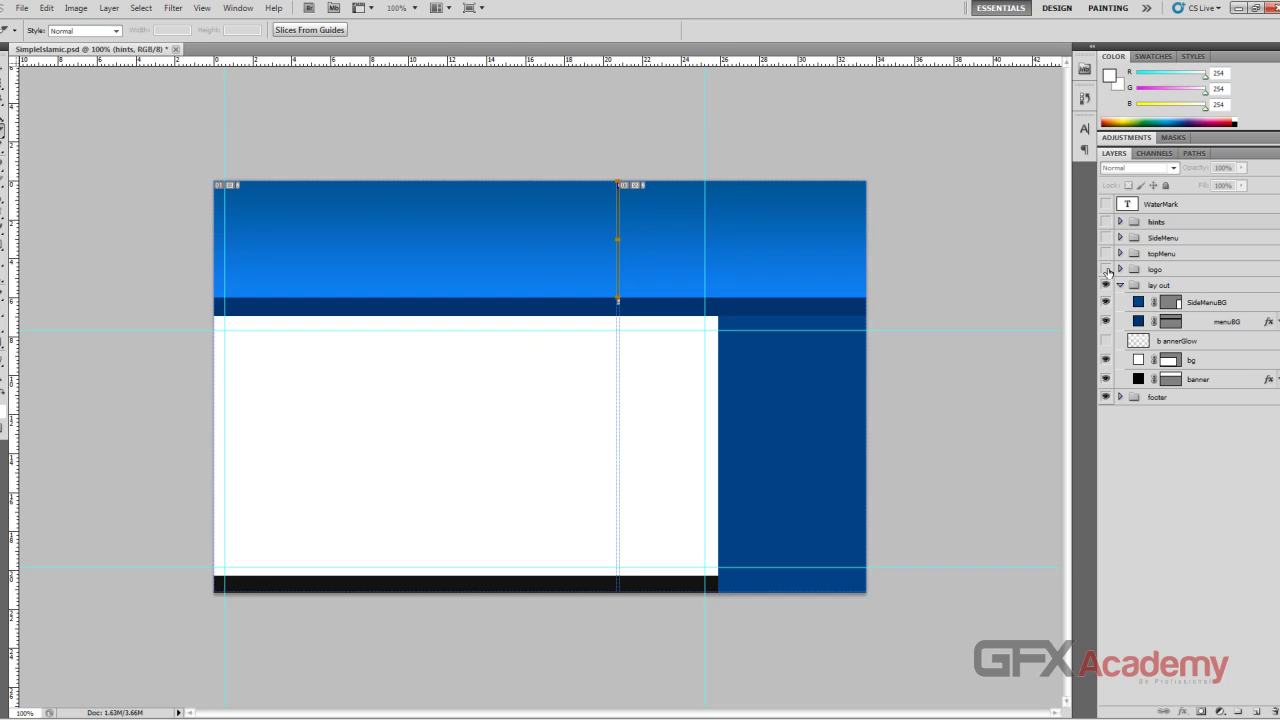
left_click(1106, 221)
left_click(1106, 221)
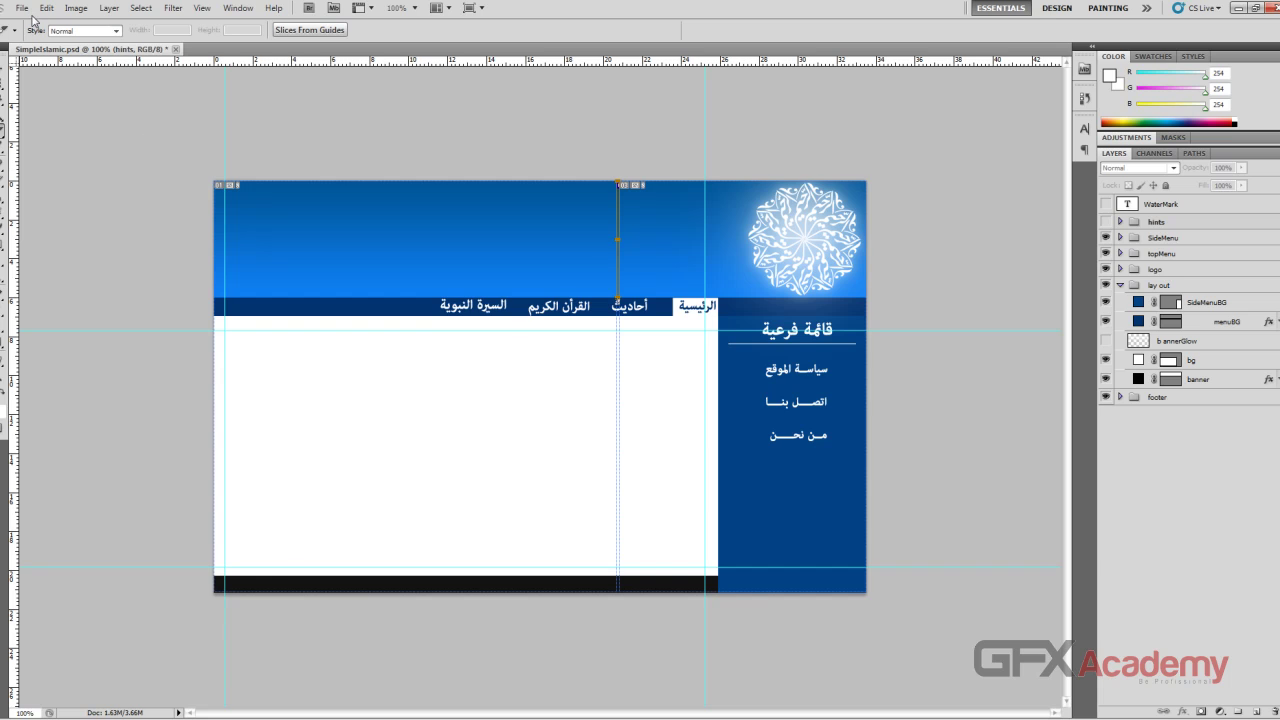
- Save for Web at JPEG quality 72, saving the slices as banner in the images folder
left_click(22, 8)
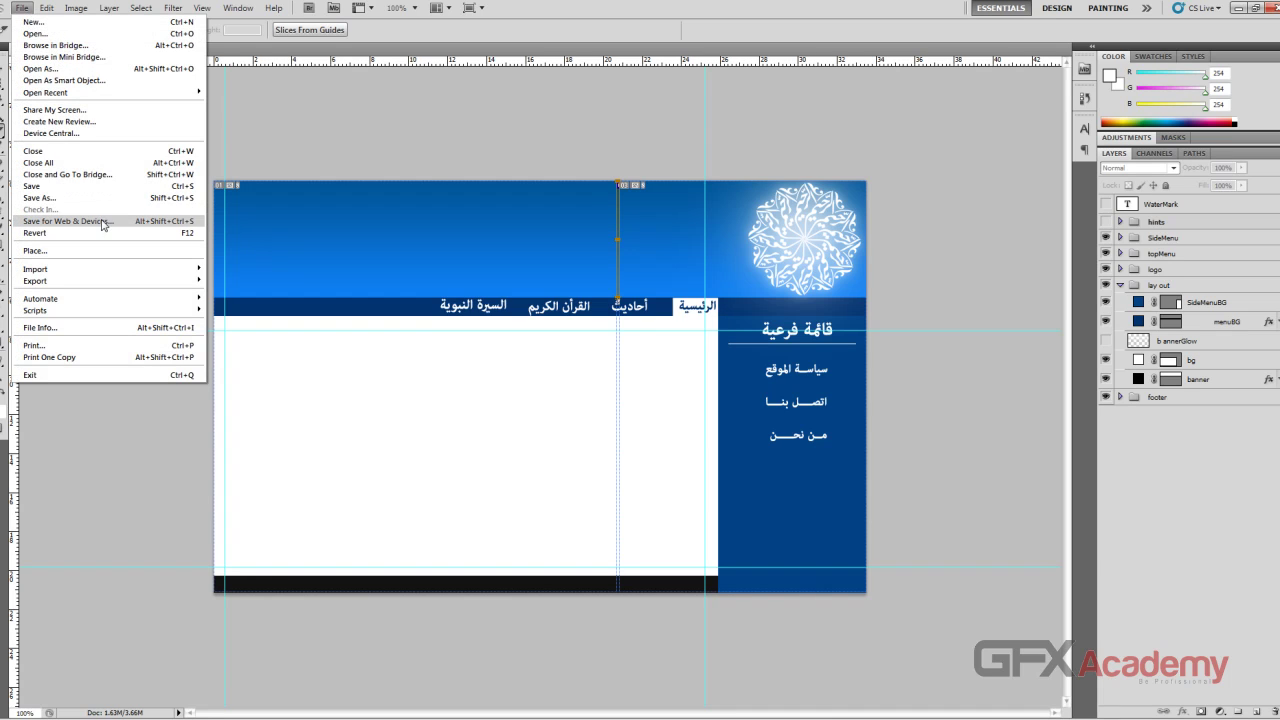
left_click(55, 223)
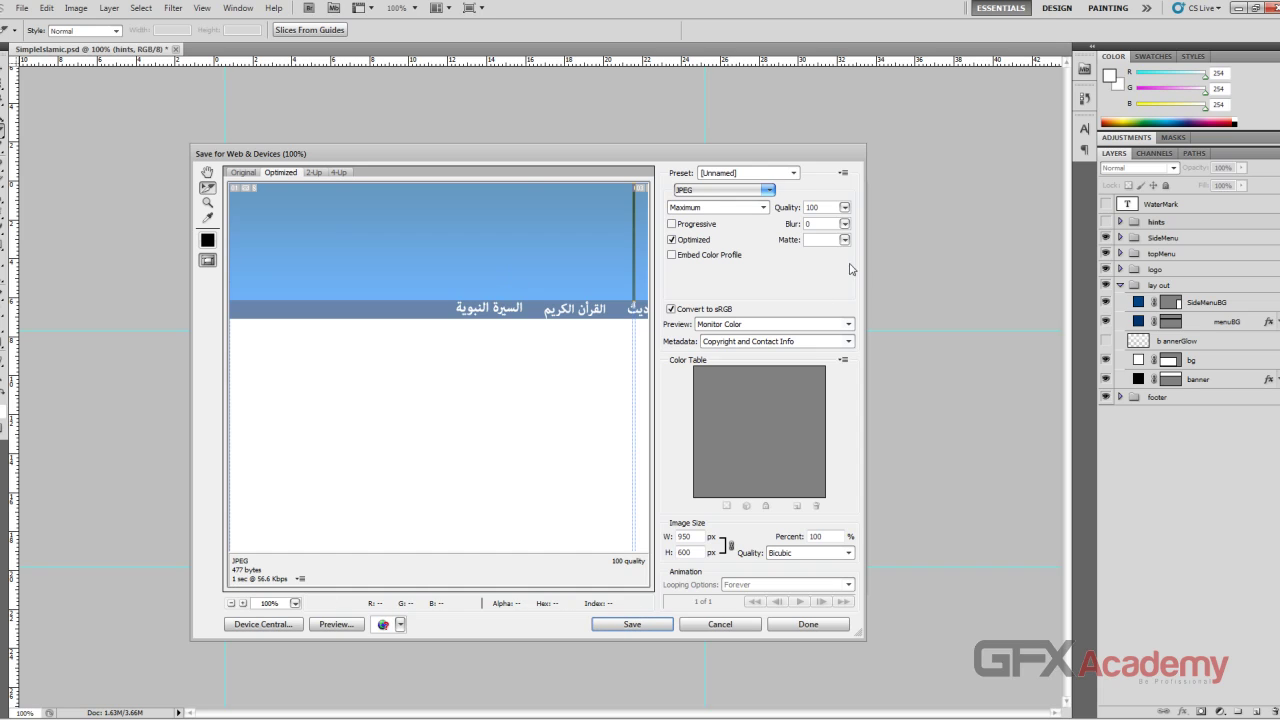
double_click(825, 208)
type("72")
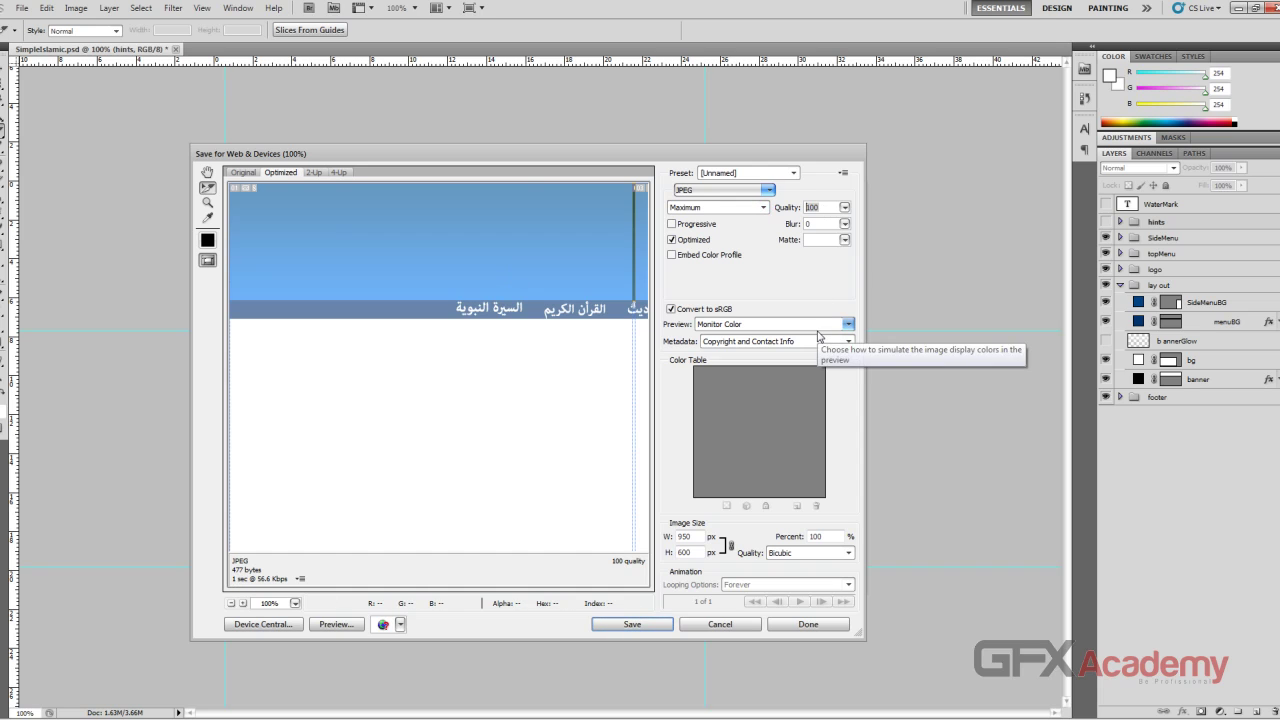
left_click(659, 627)
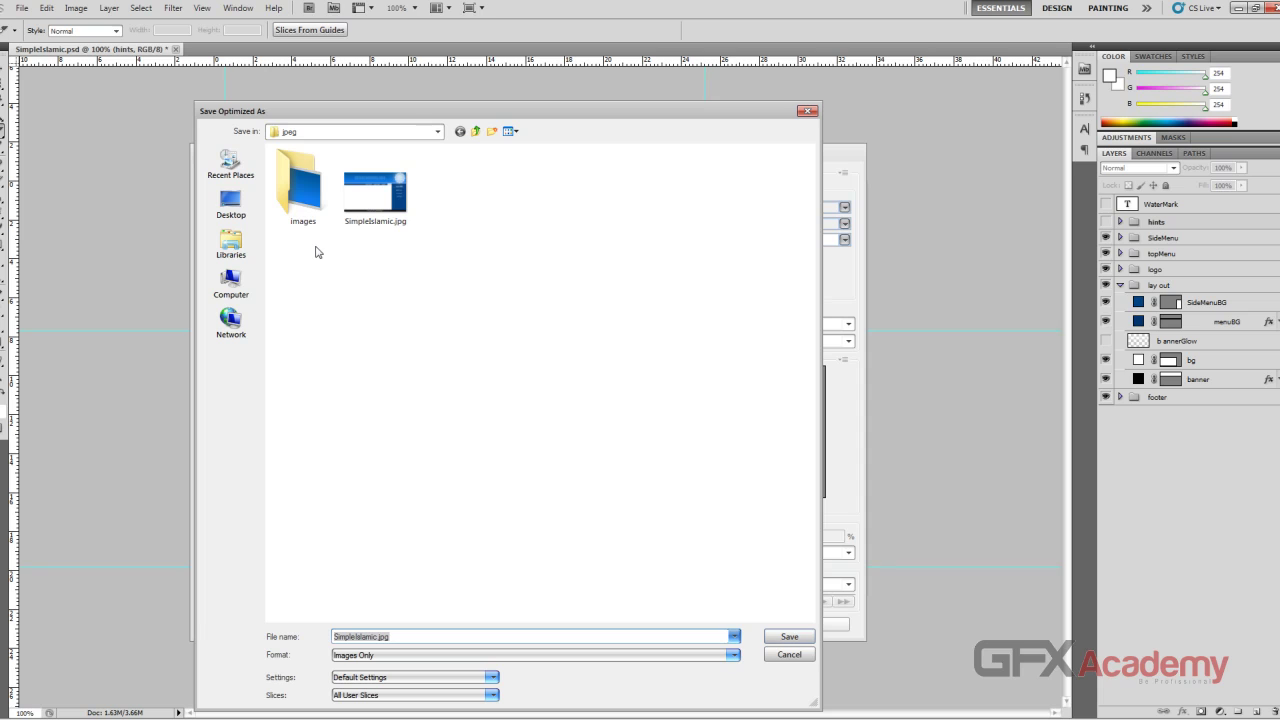
double_click(300, 185)
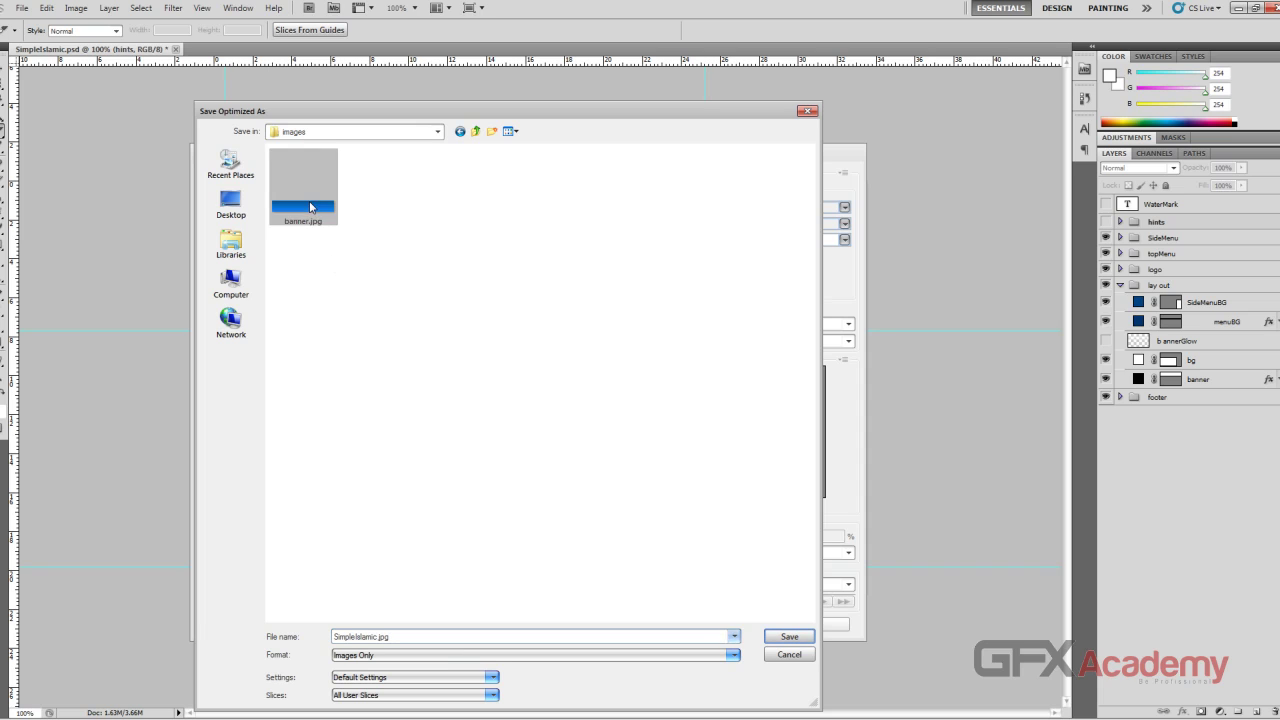
left_click(305, 216)
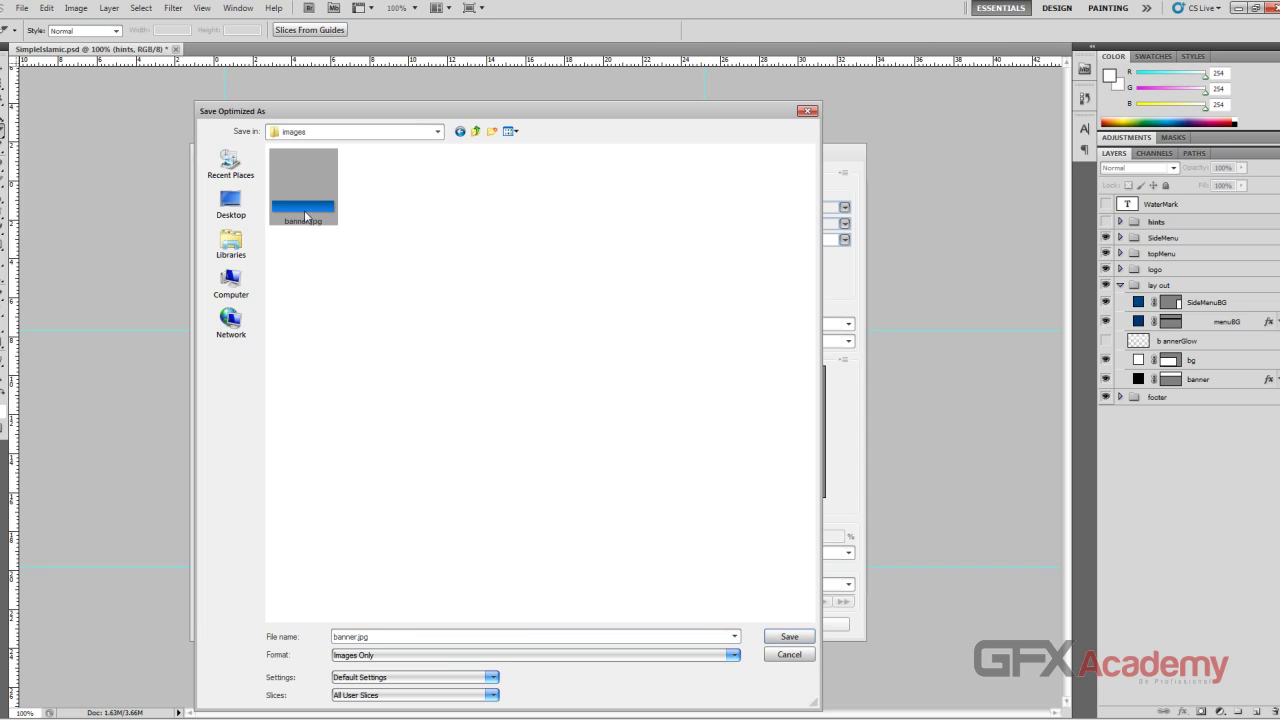
double_click(305, 212)
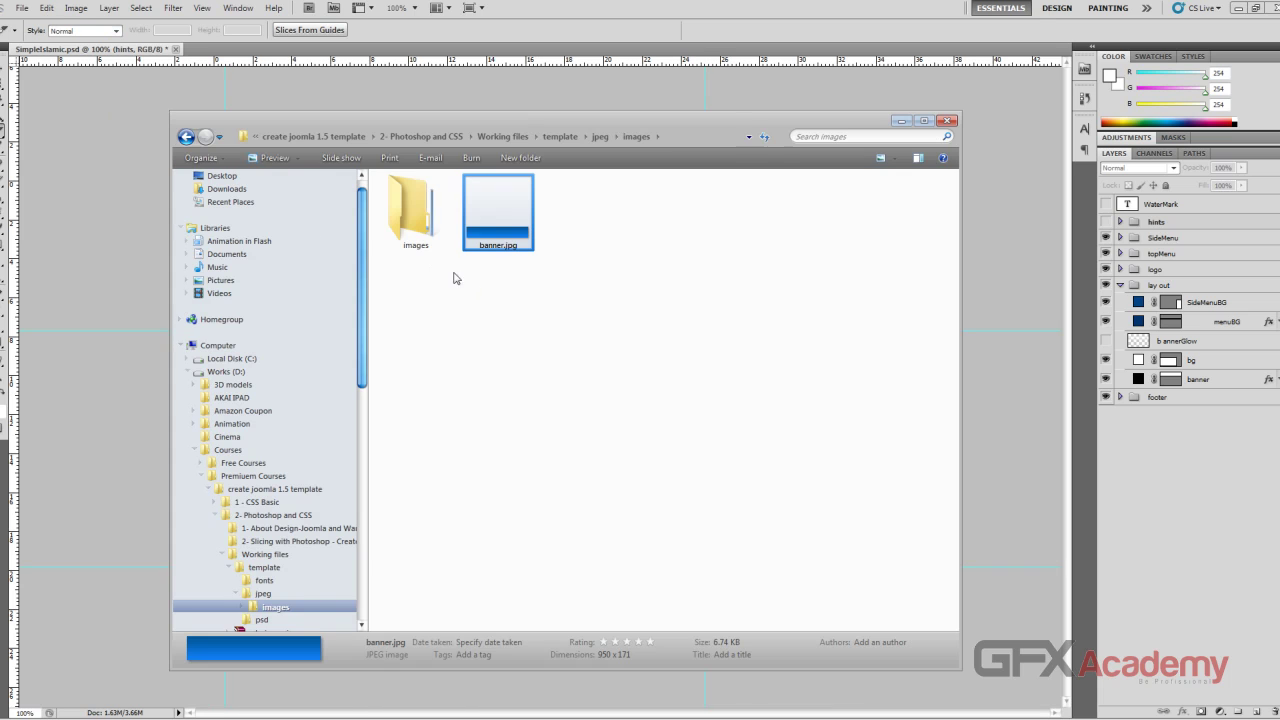
- Preview the exported banner_02.jpg slice (4 × 170) in the nested jpeg\images\images folder, then close the viewer
left_click(411, 244)
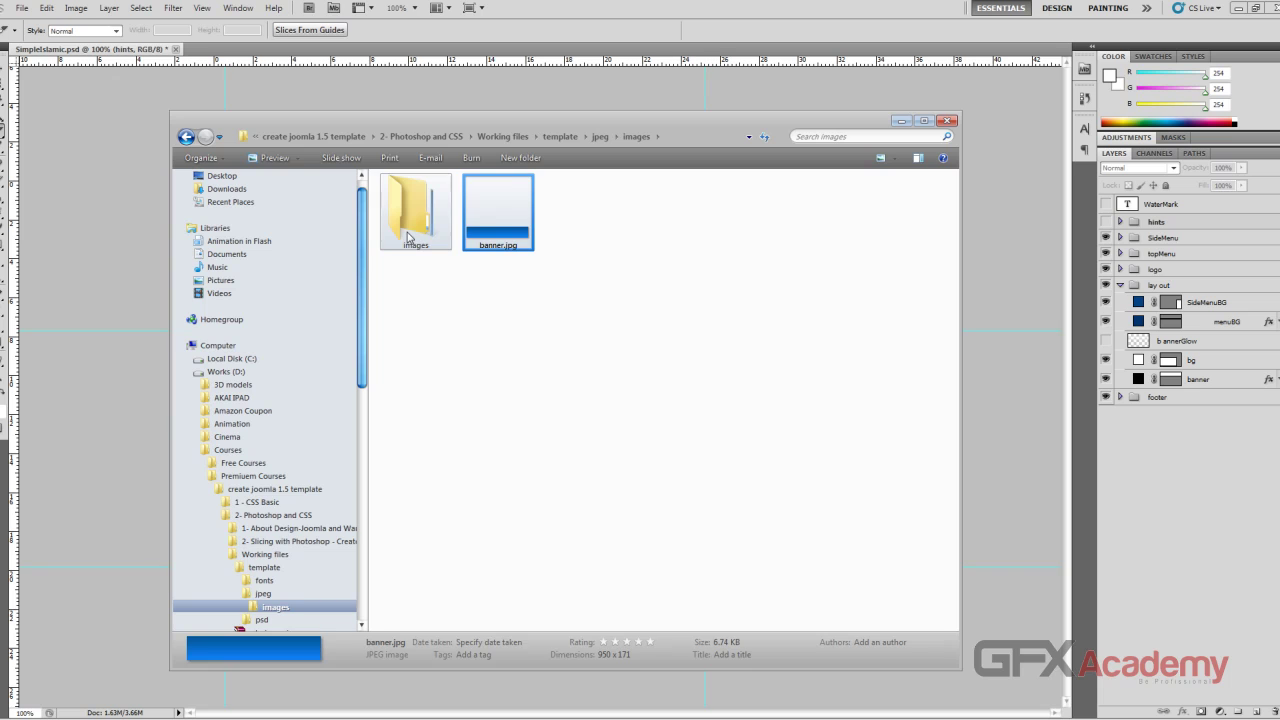
double_click(411, 246)
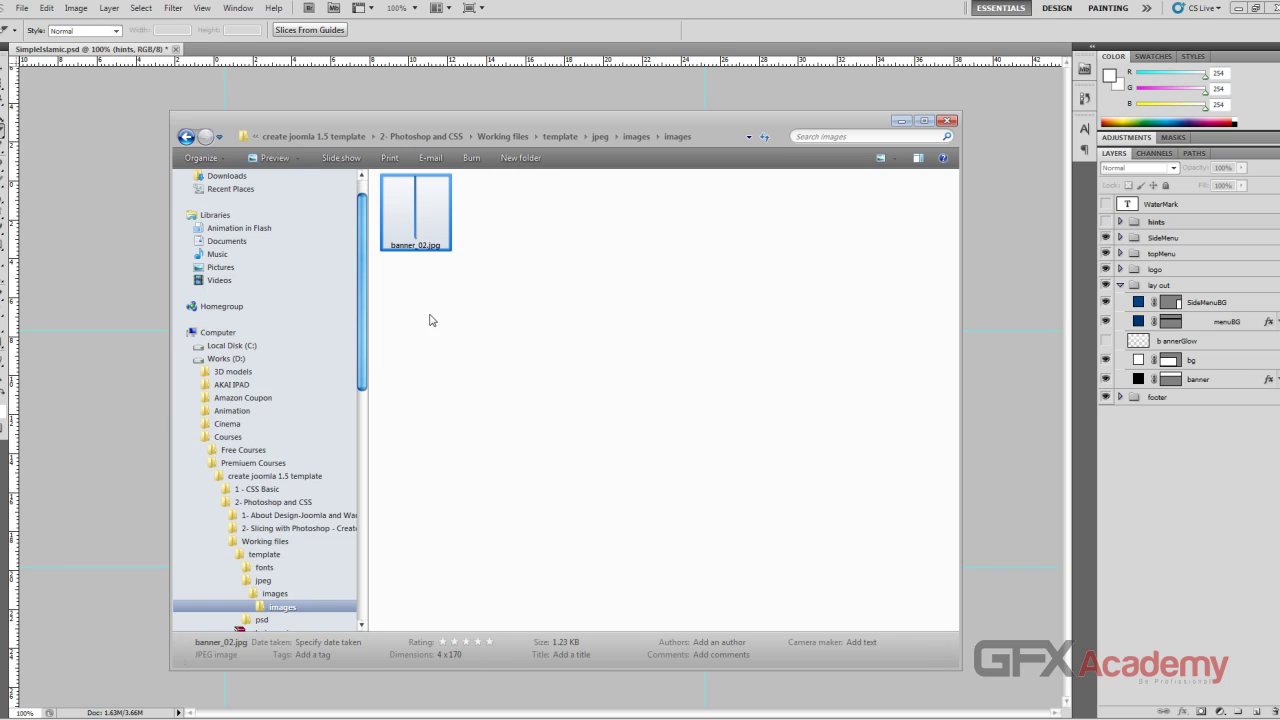
left_click(186, 137)
left_click(498, 210)
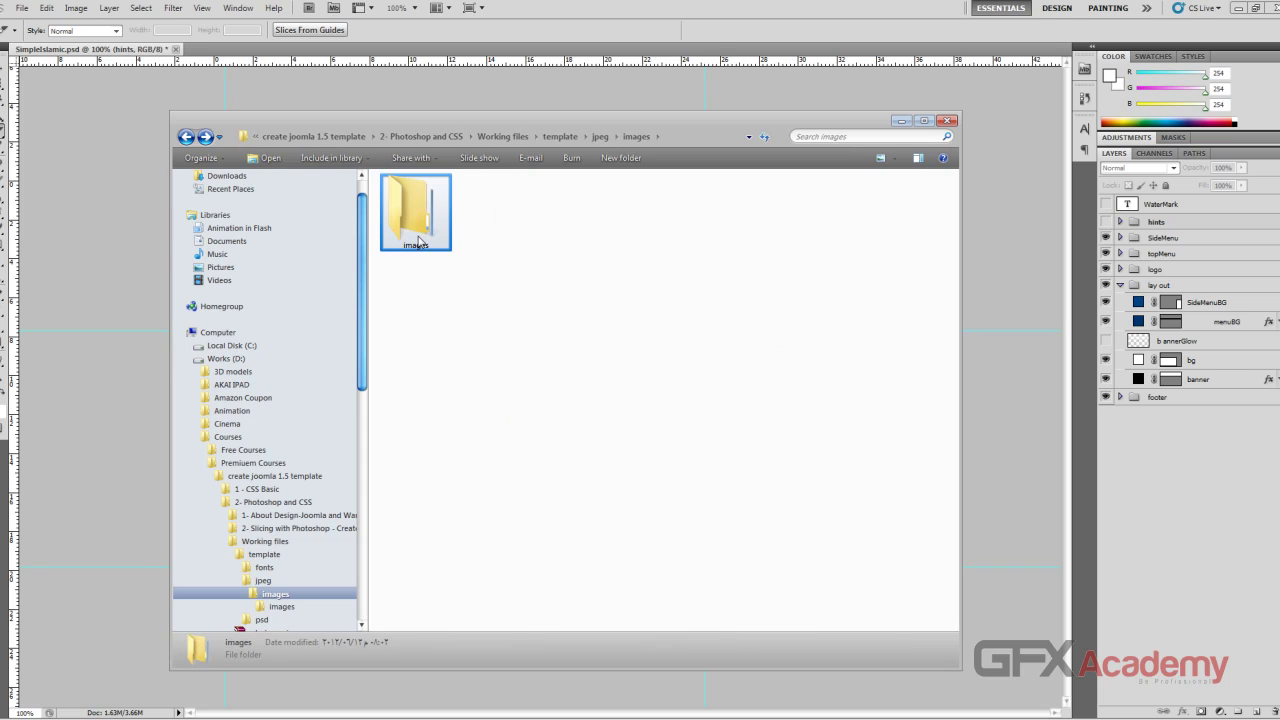
double_click(419, 240)
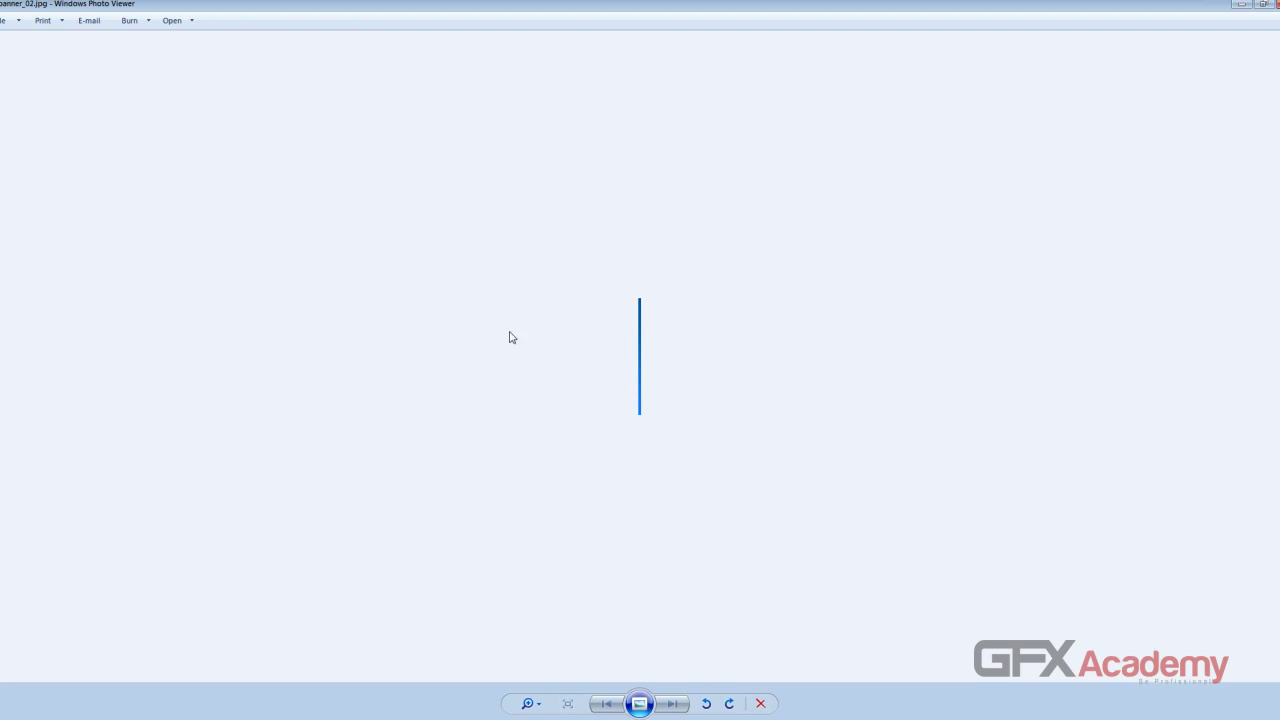
left_click(1274, 4)
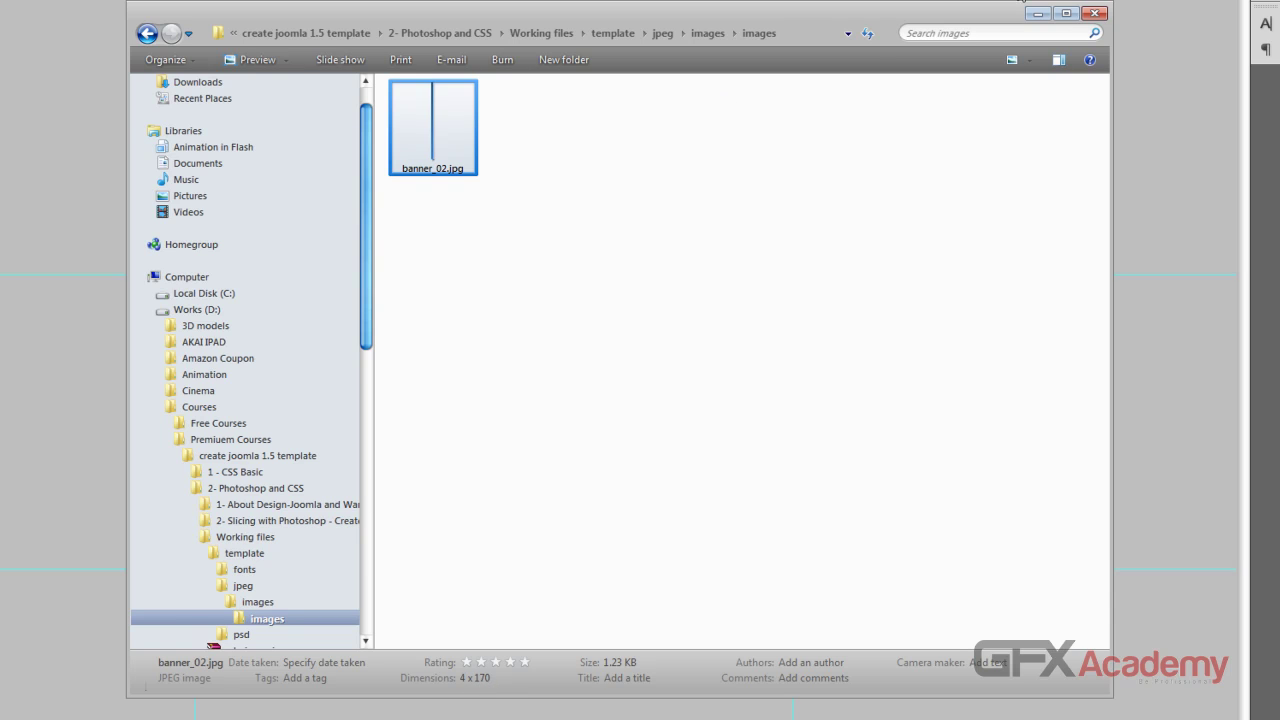
- Create a new folder named web inside the template folder
left_click(147, 33)
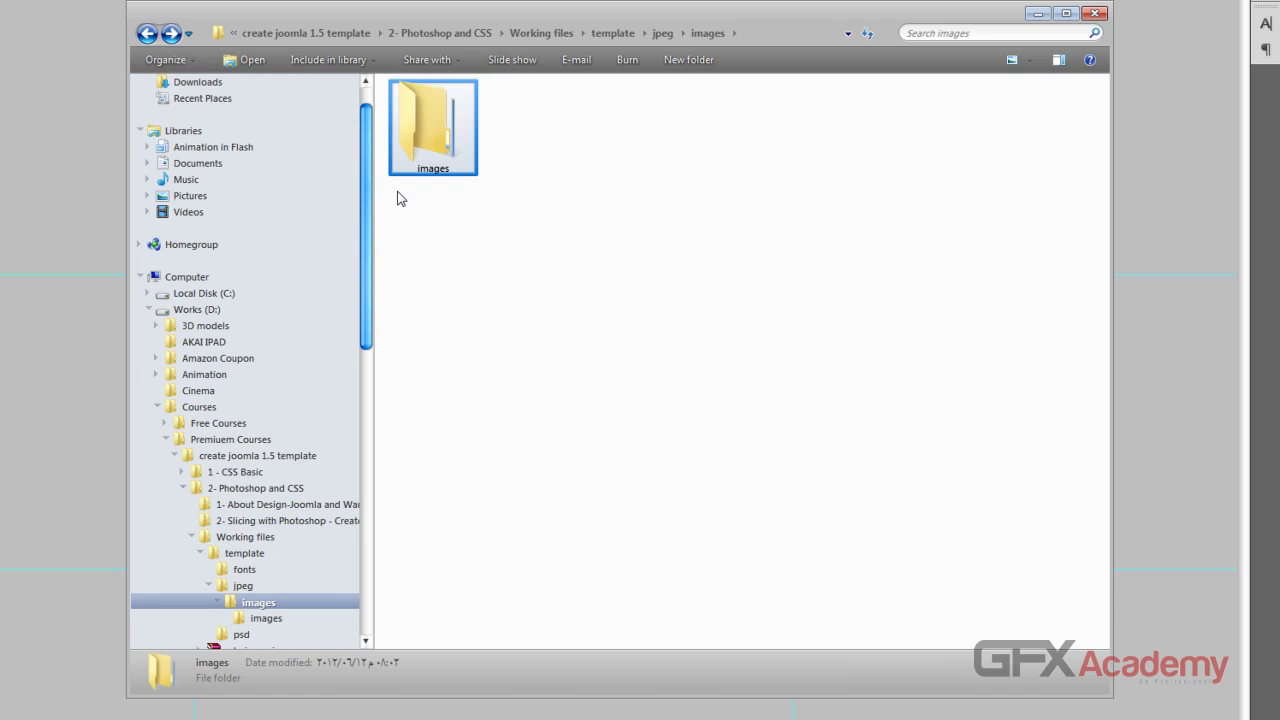
left_click(147, 35)
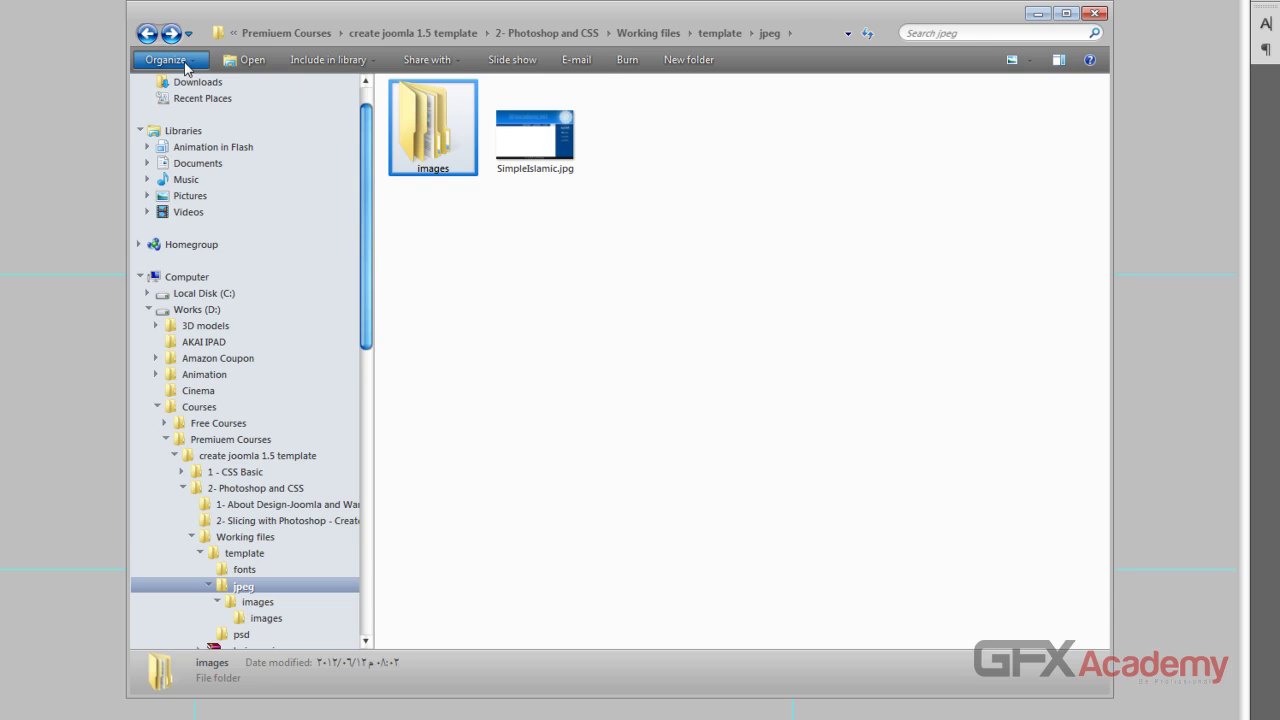
left_click(150, 36)
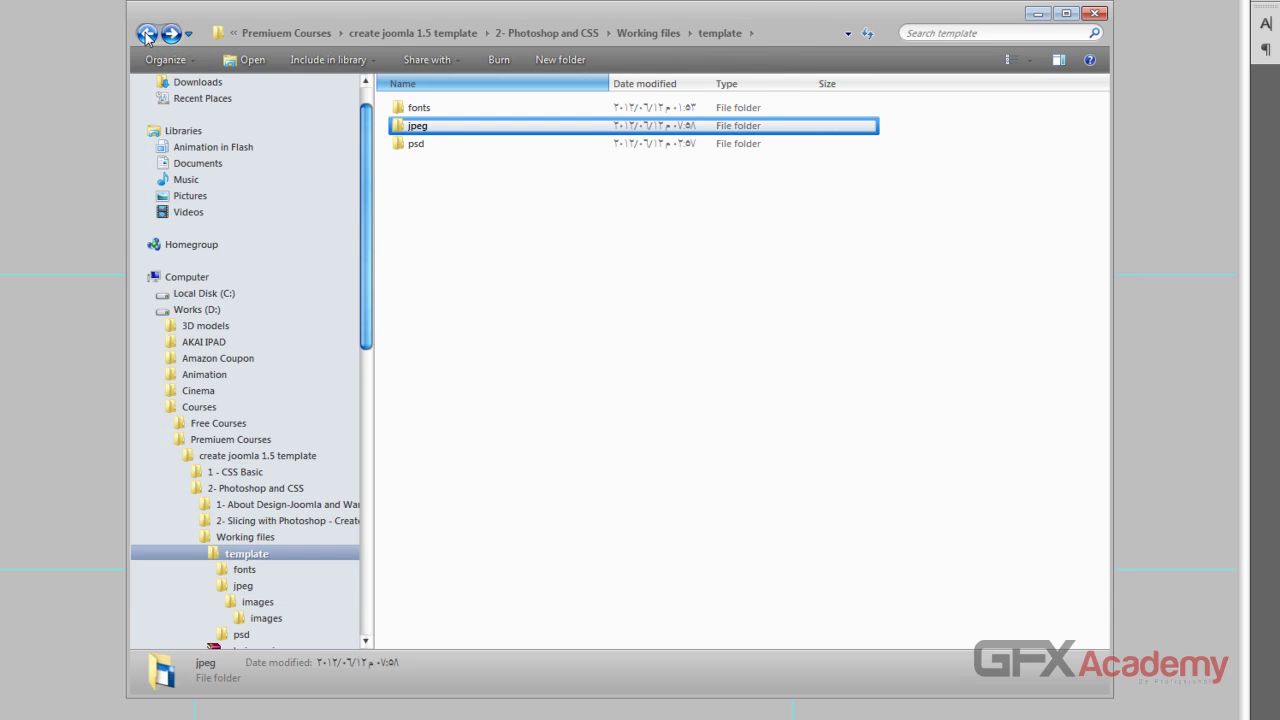
right_click(420, 206)
mouse_move(462, 438)
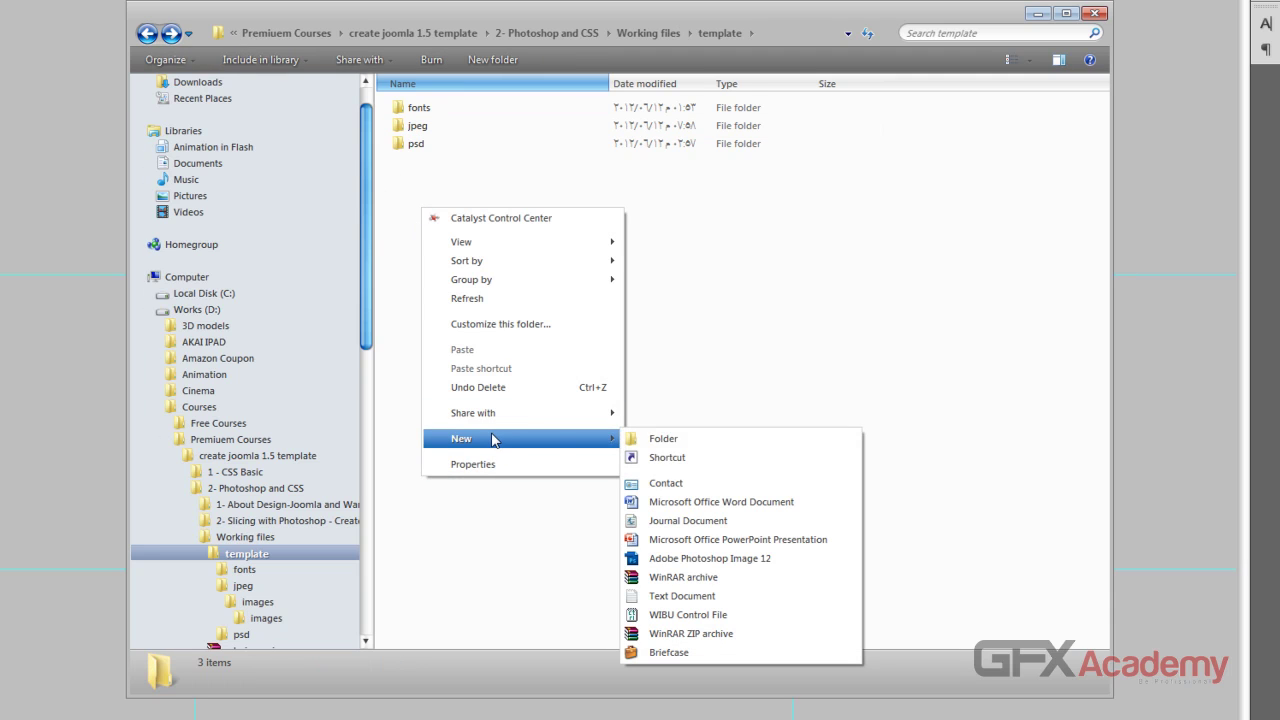
left_click(674, 441)
type("we")
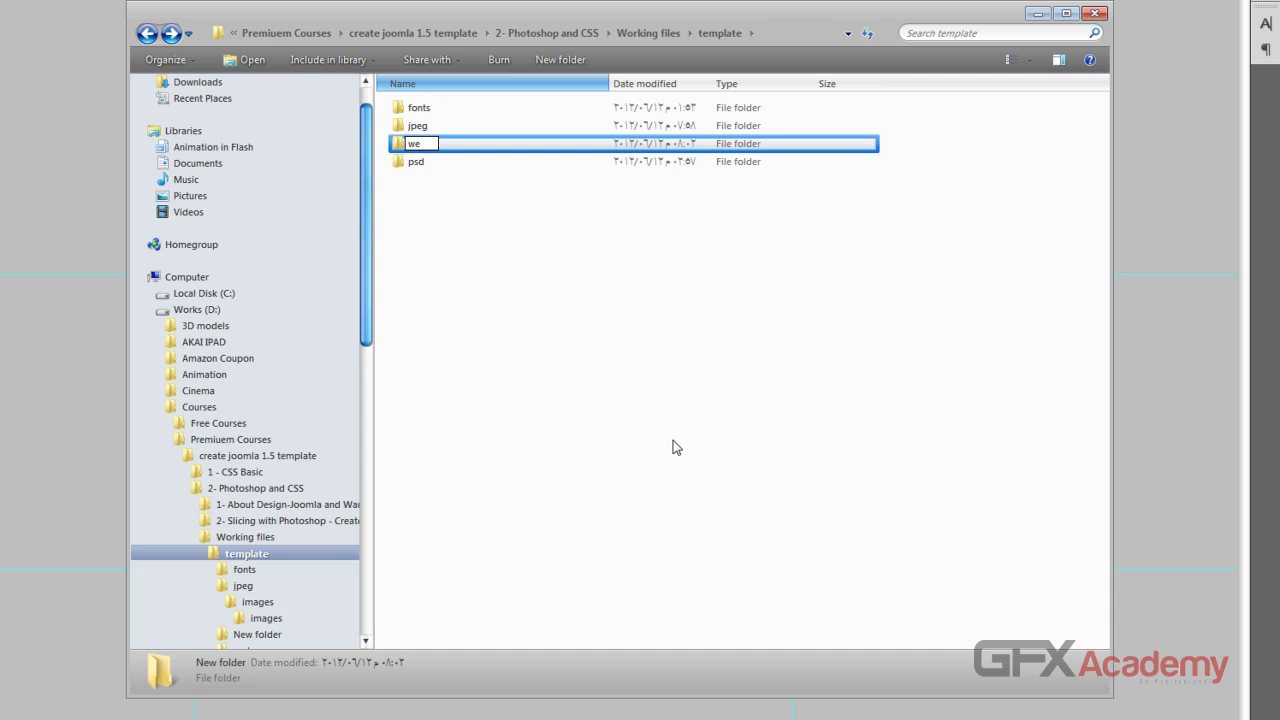
type("b")
key("Return")
- Copy the jpeg\images folder into the new web folder
double_click(418, 126)
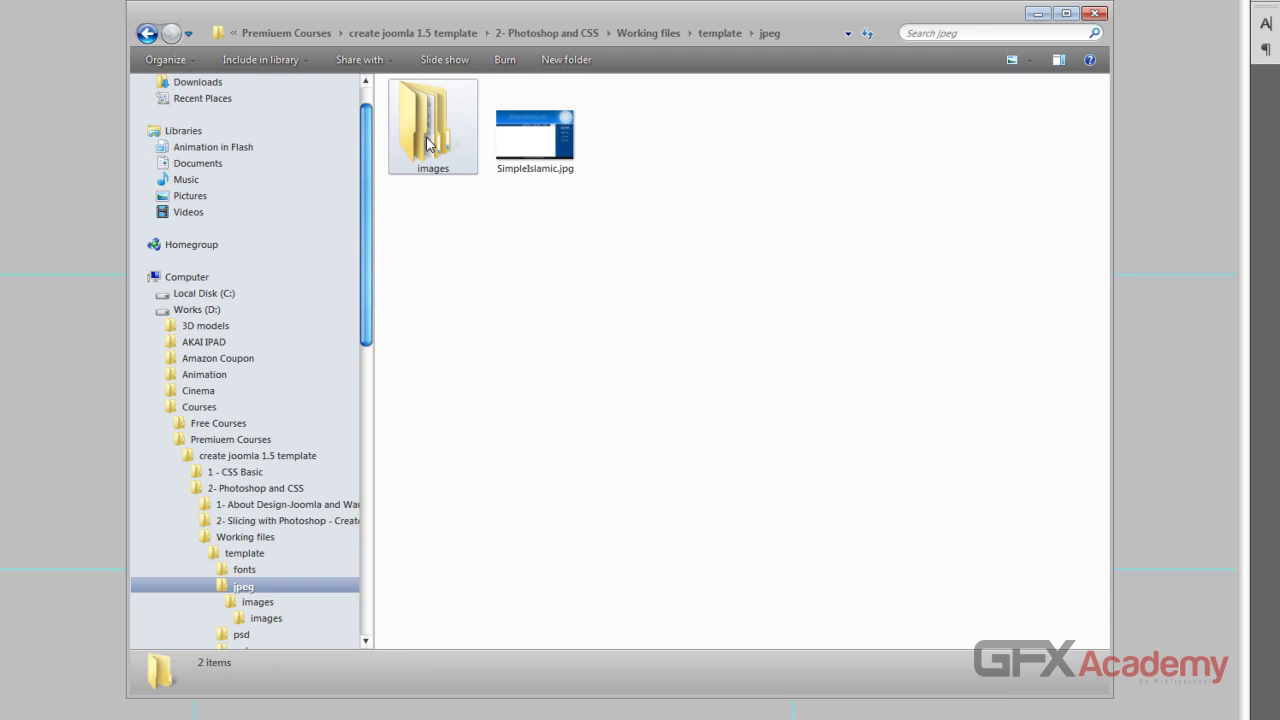
left_click(428, 143)
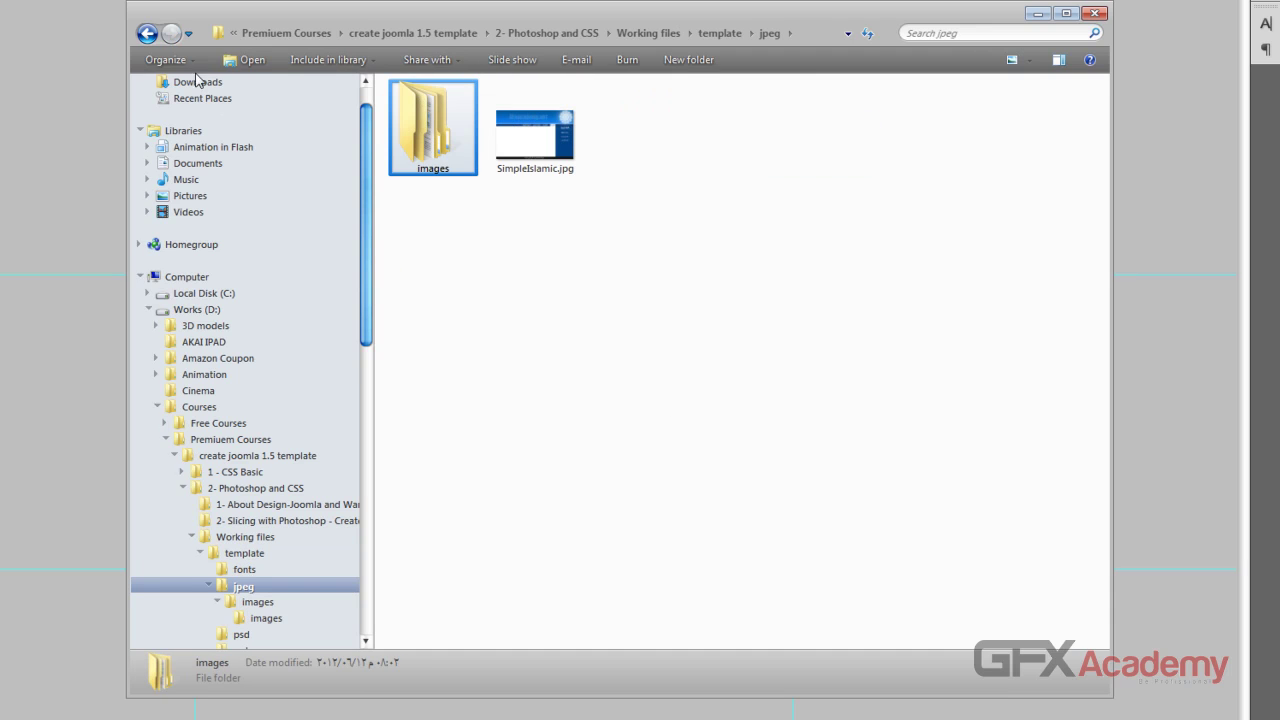
left_click(147, 33)
left_click(433, 170)
double_click(433, 165)
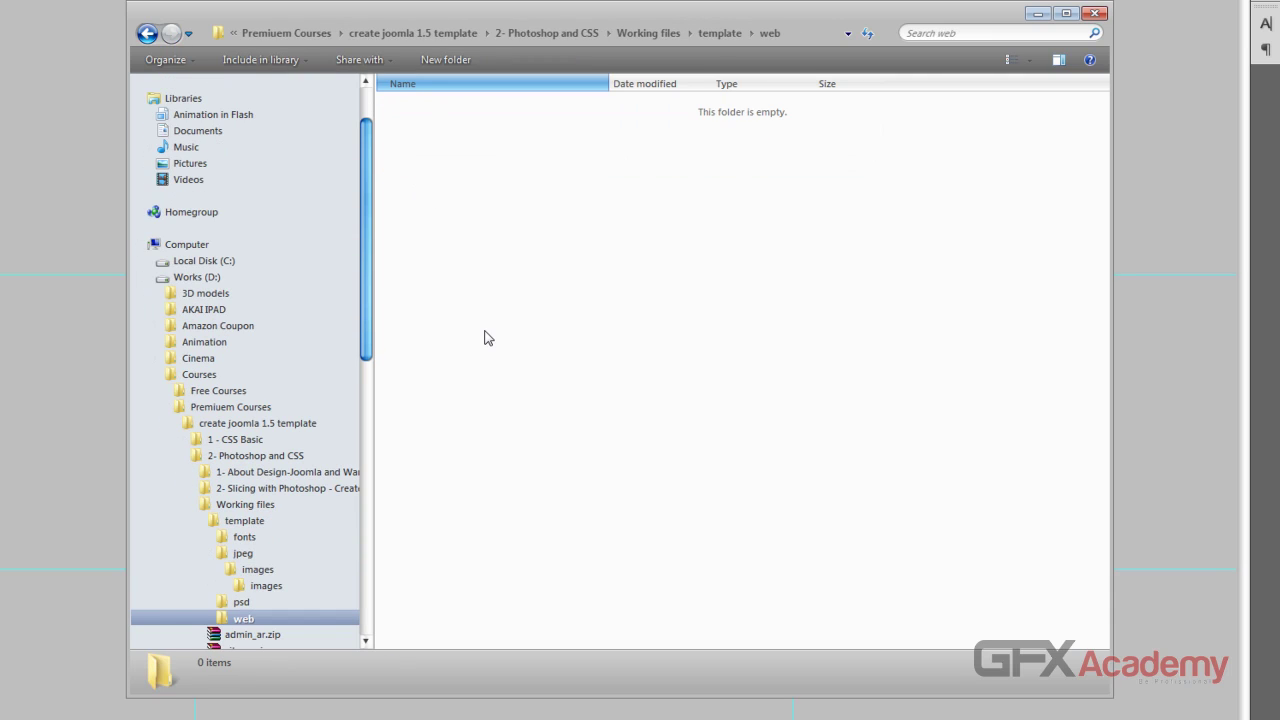
key("ctrl+v")
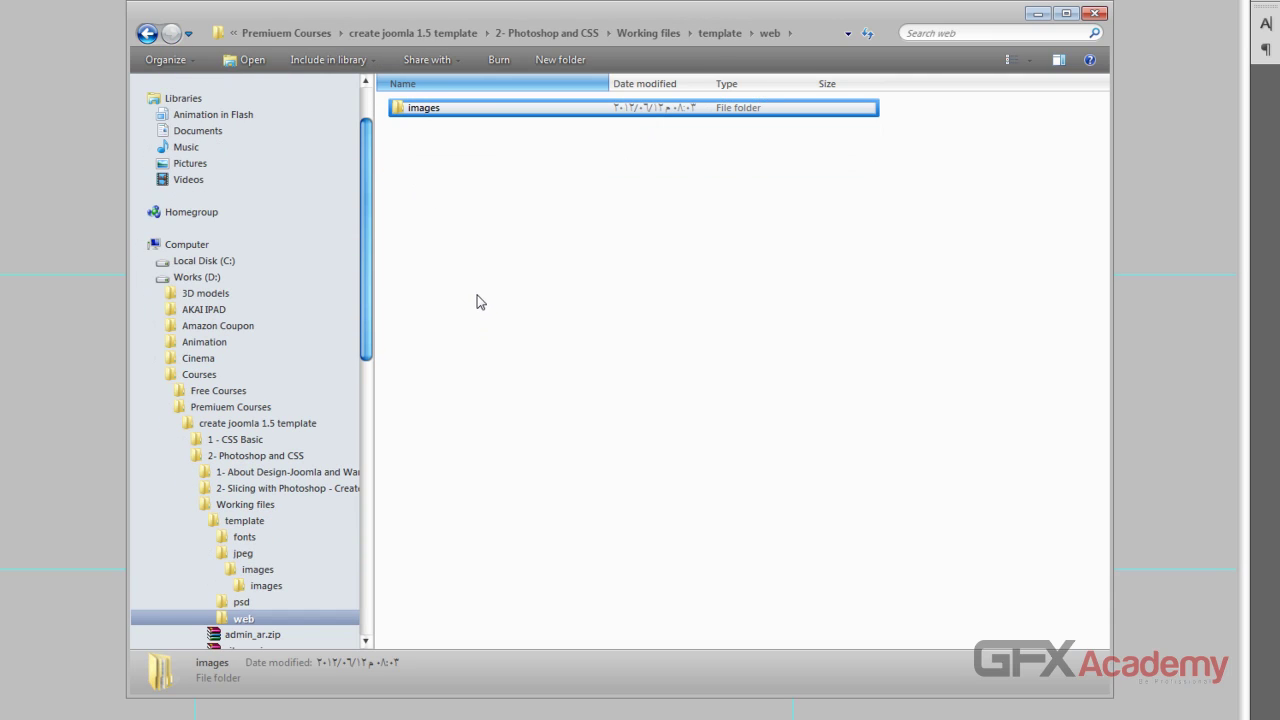
left_click(477, 295)
left_click_drag(497, 17, 520, 34)
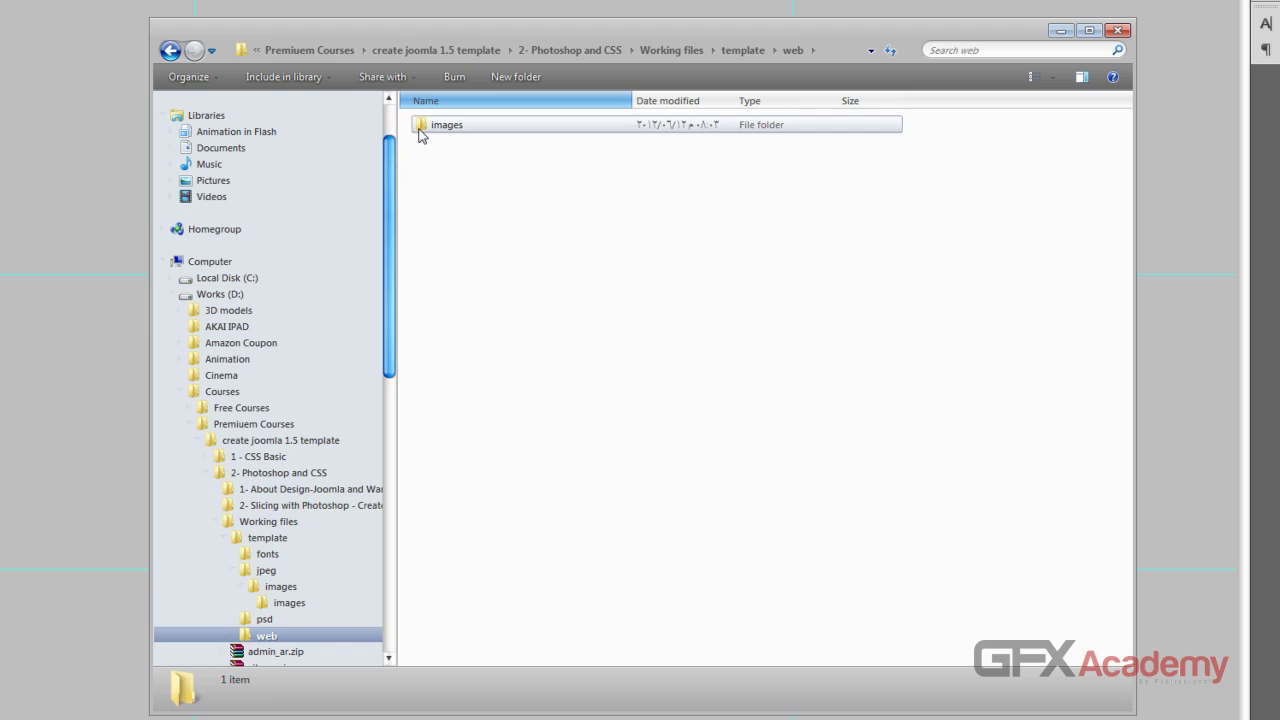
- Create a new folder named _css inside web
right_click(473, 267)
mouse_move(570, 496)
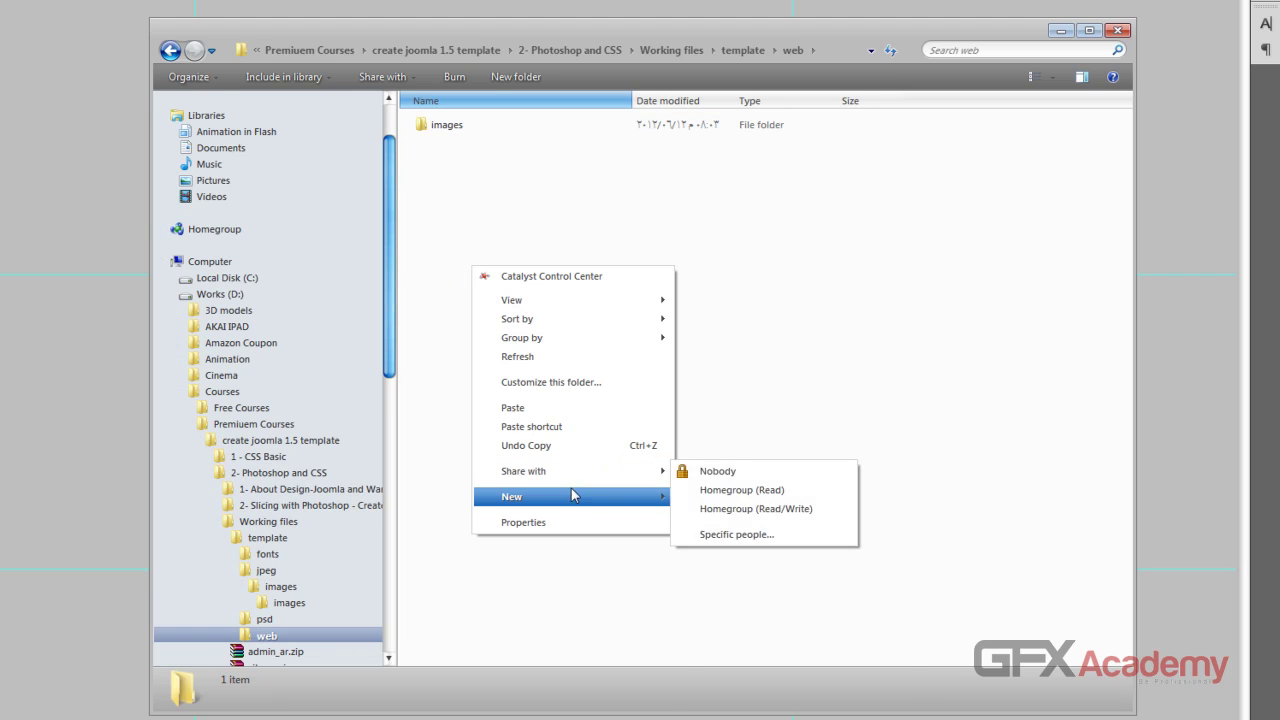
left_click(729, 503)
type("c")
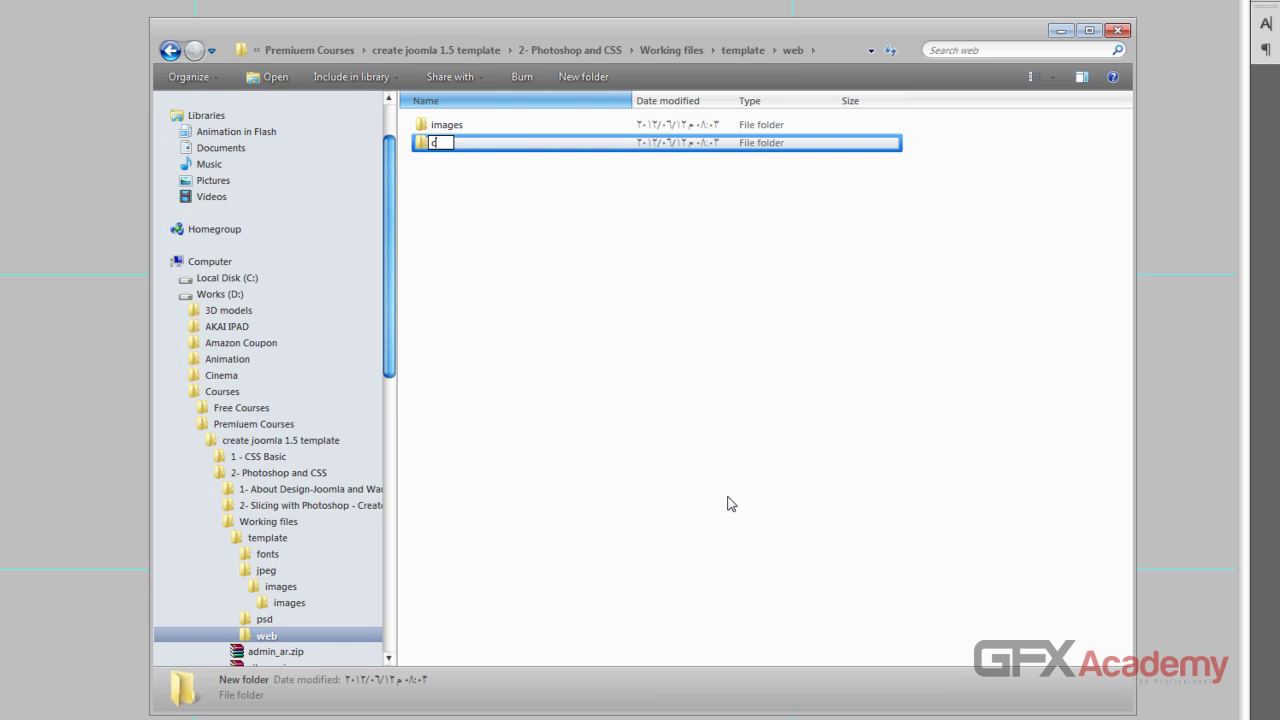
type("_css")
key("Return")
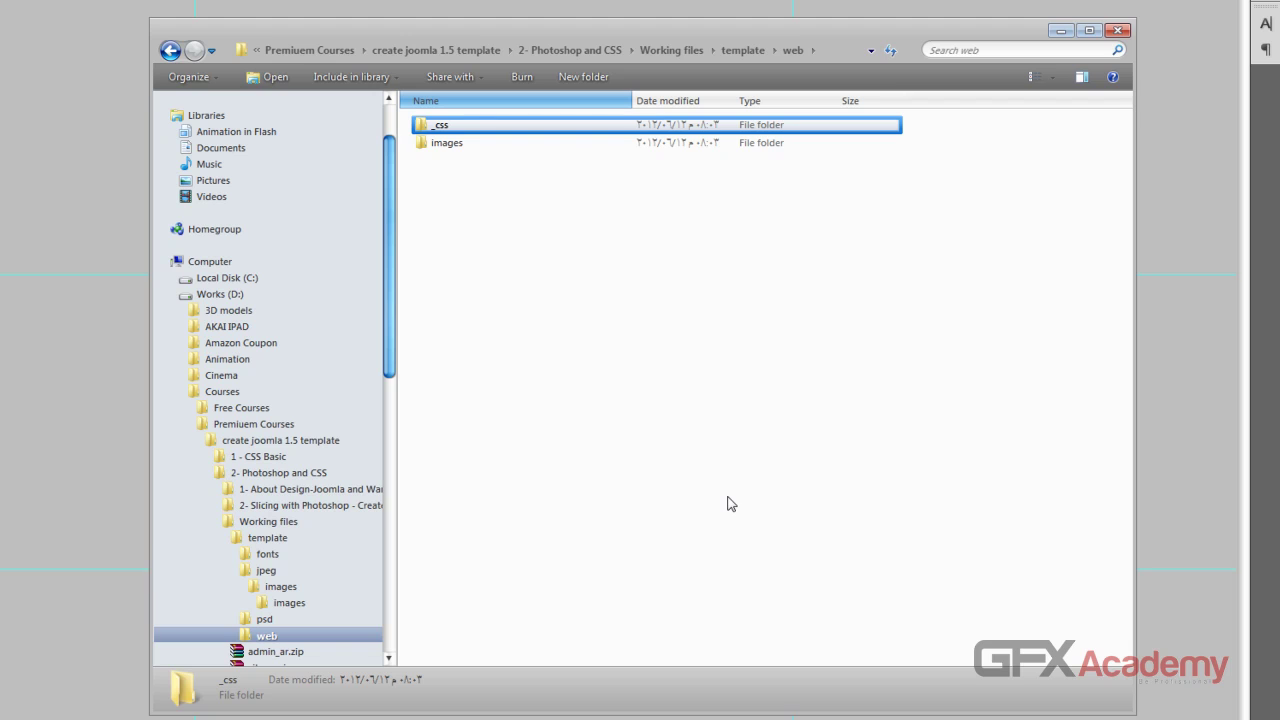
- Move banner_02.jpg from web\images\images up into web\images
left_click_drag(598, 24, 614, 28)
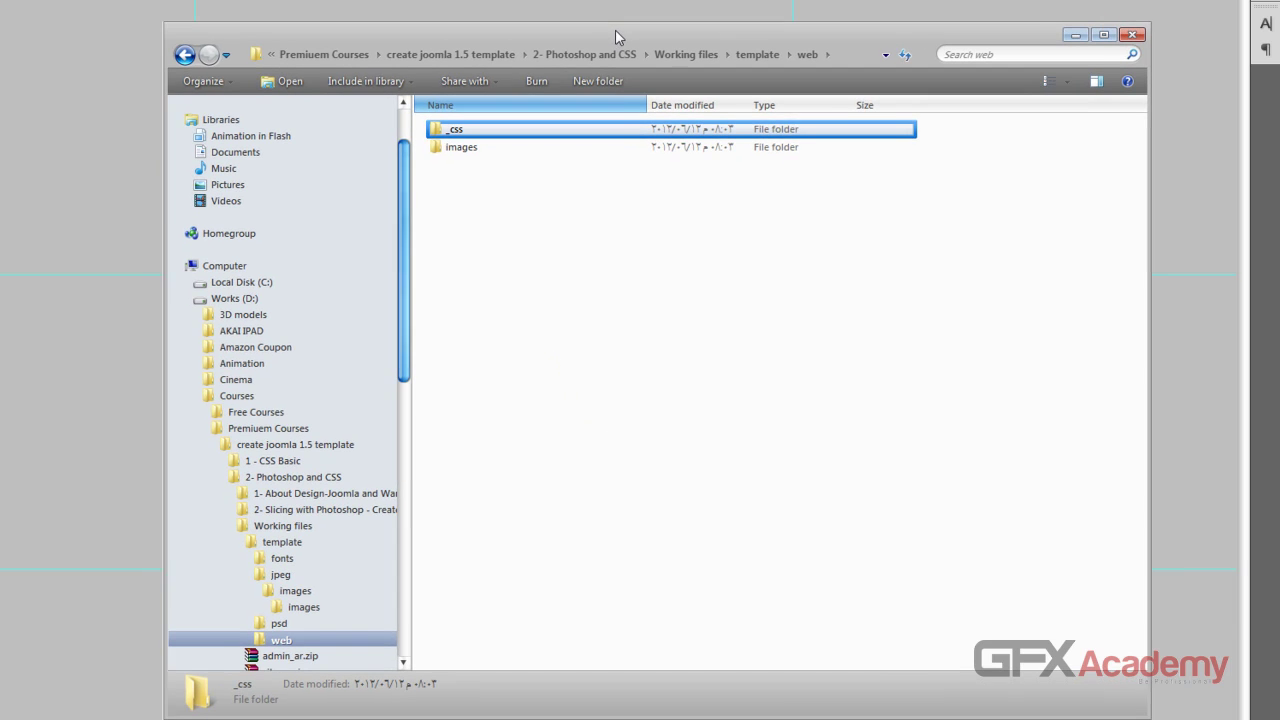
left_click(465, 147)
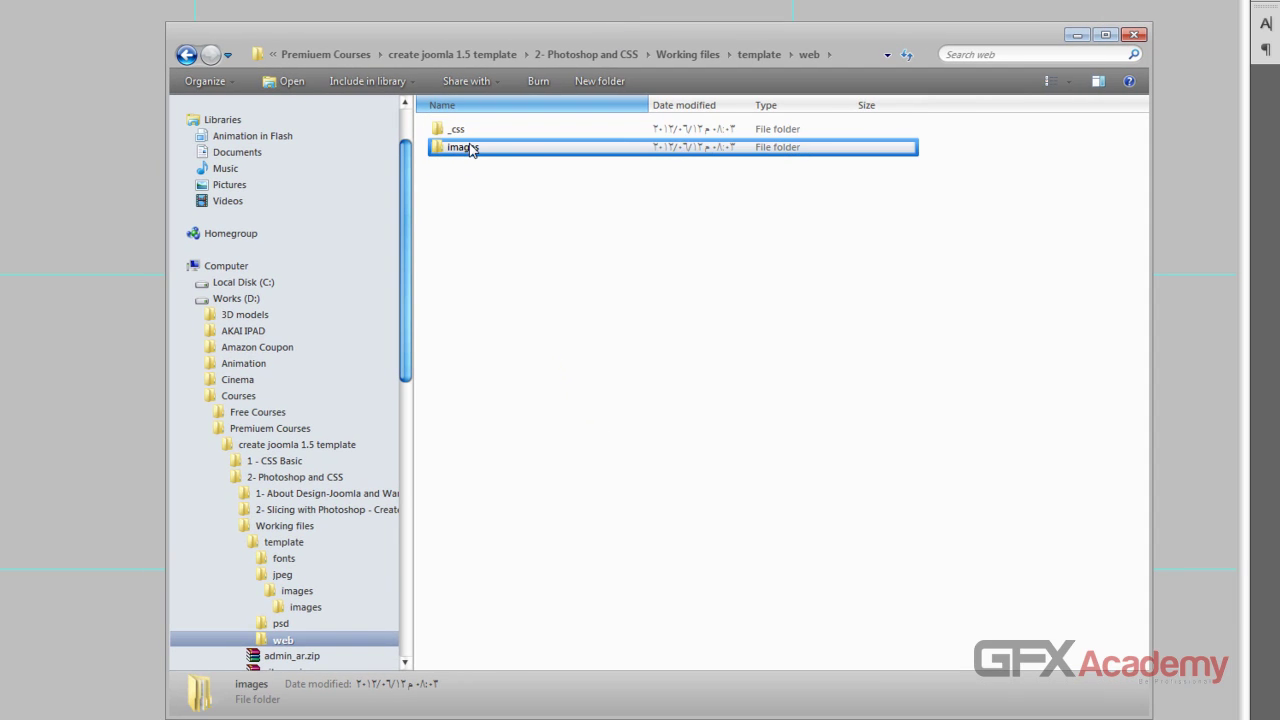
double_click(465, 147)
double_click(472, 136)
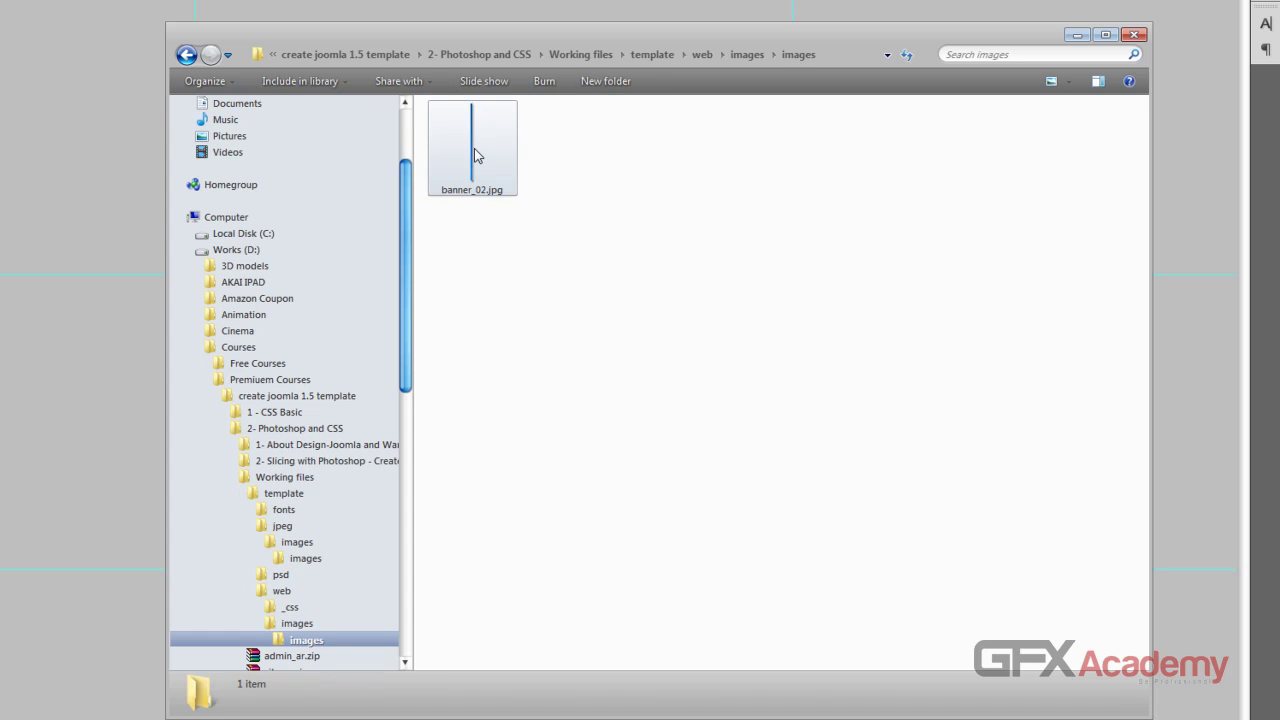
left_click(474, 148)
left_click(186, 54)
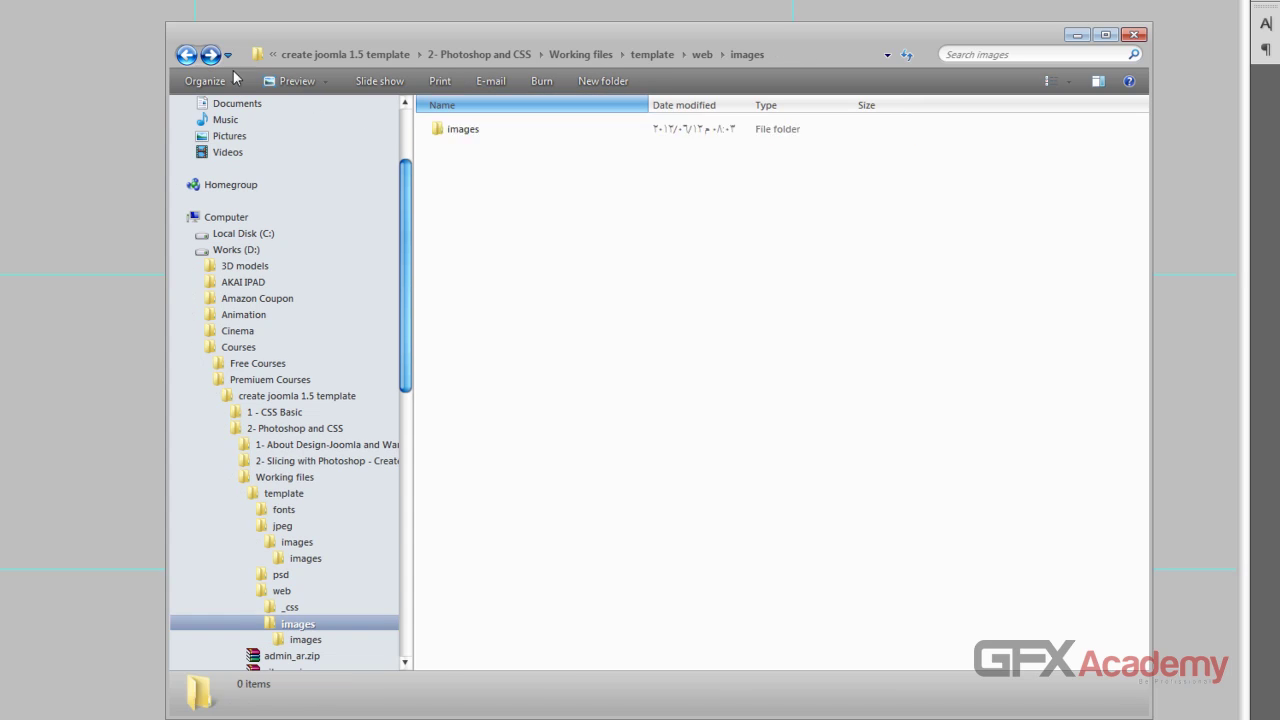
key("Down")
- Delete the leftover nested images folder and reselect banner_02.jpg in web\images
left_click(462, 134)
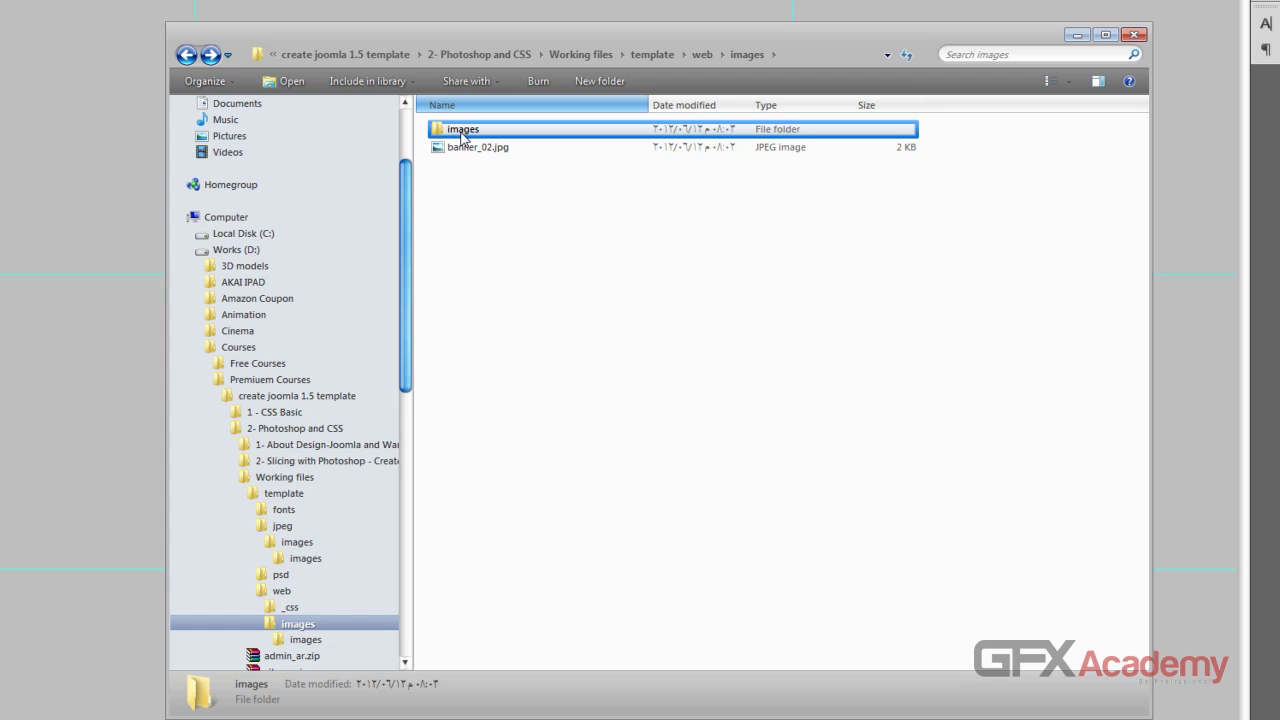
key("Delete")
key("Return")
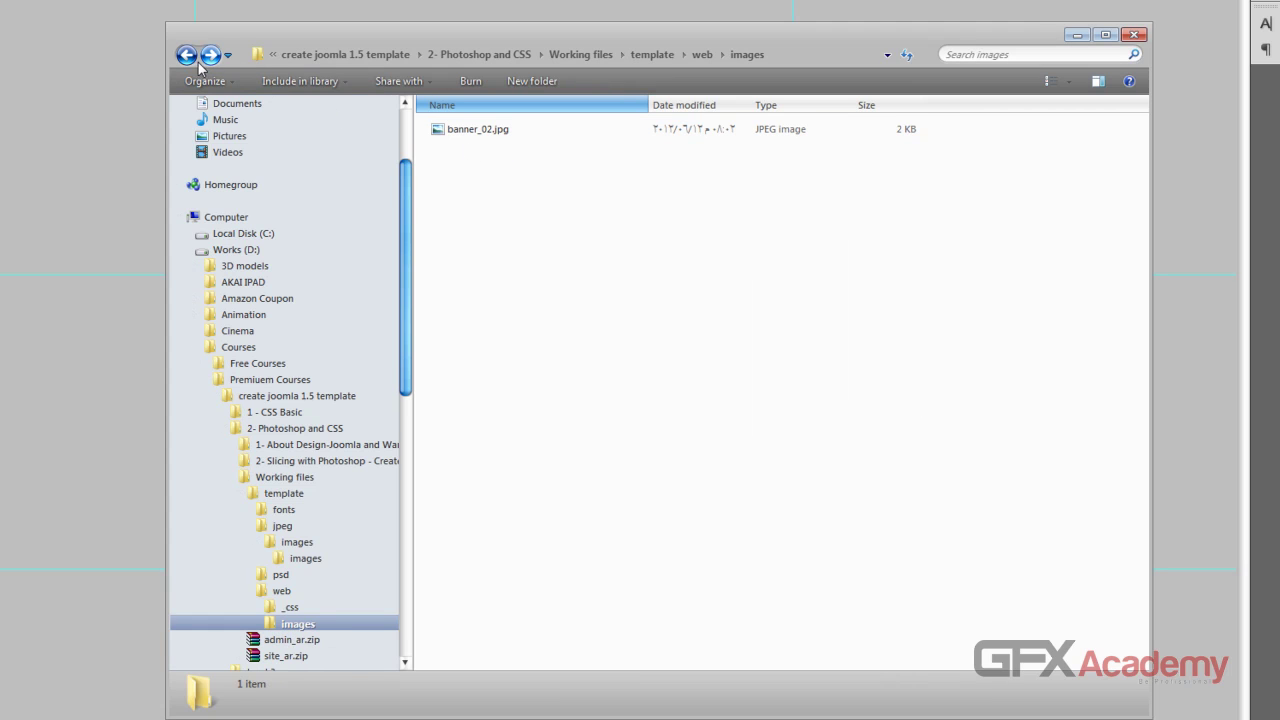
left_click(186, 55)
double_click(470, 147)
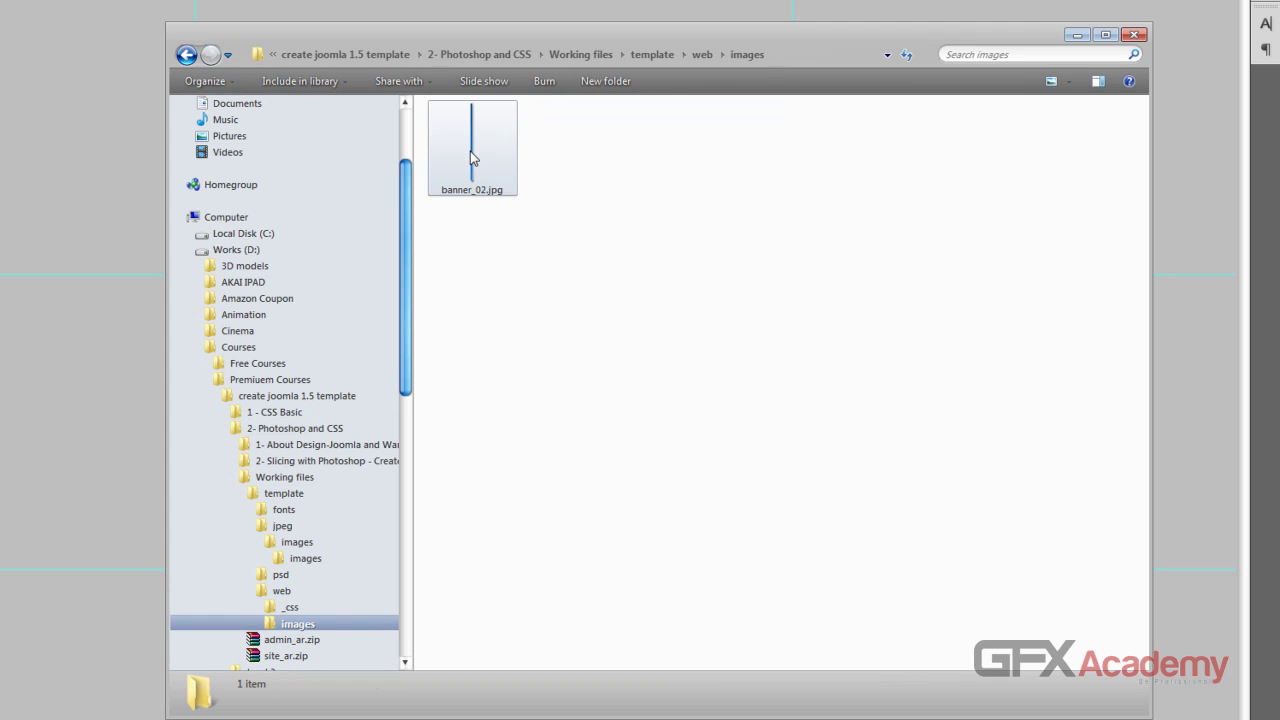
left_click(479, 196)
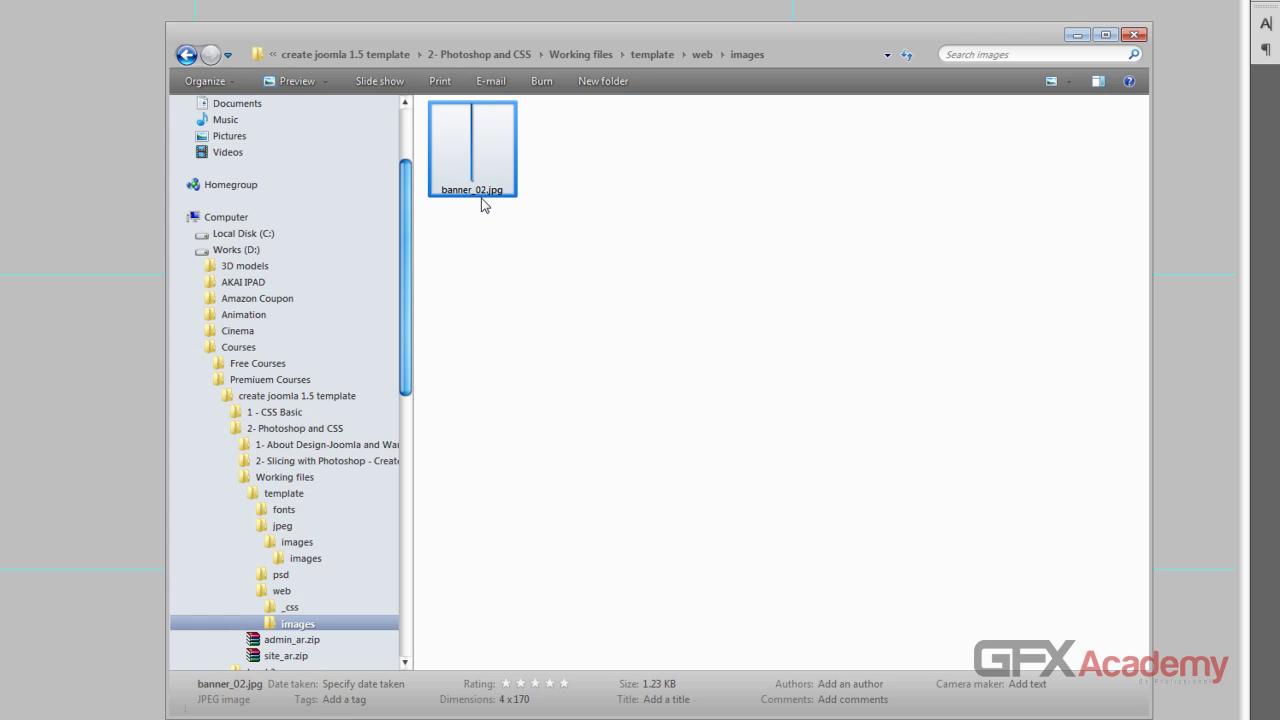
left_click(479, 196)
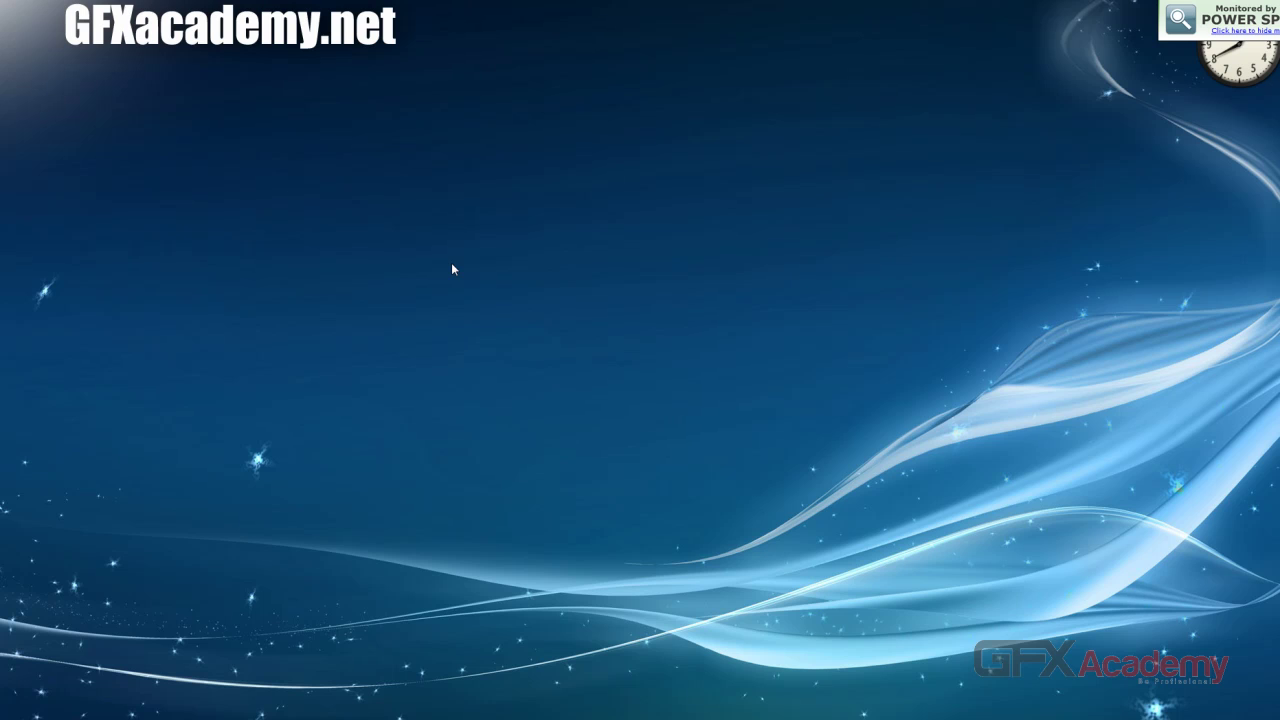
mouse_move(1272, 350)
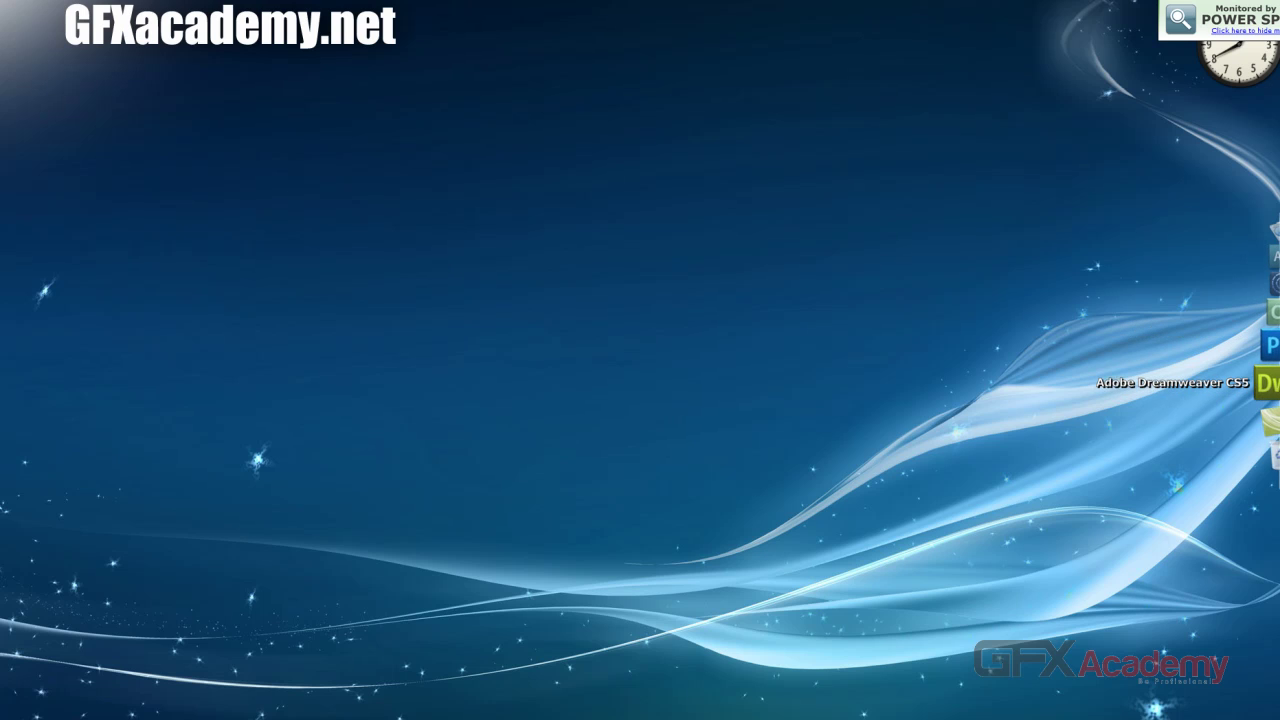
- Launch Dreamweaver CS5 and create a new blank XHTML 1.0 Transitional HTML page
left_click(1268, 382)
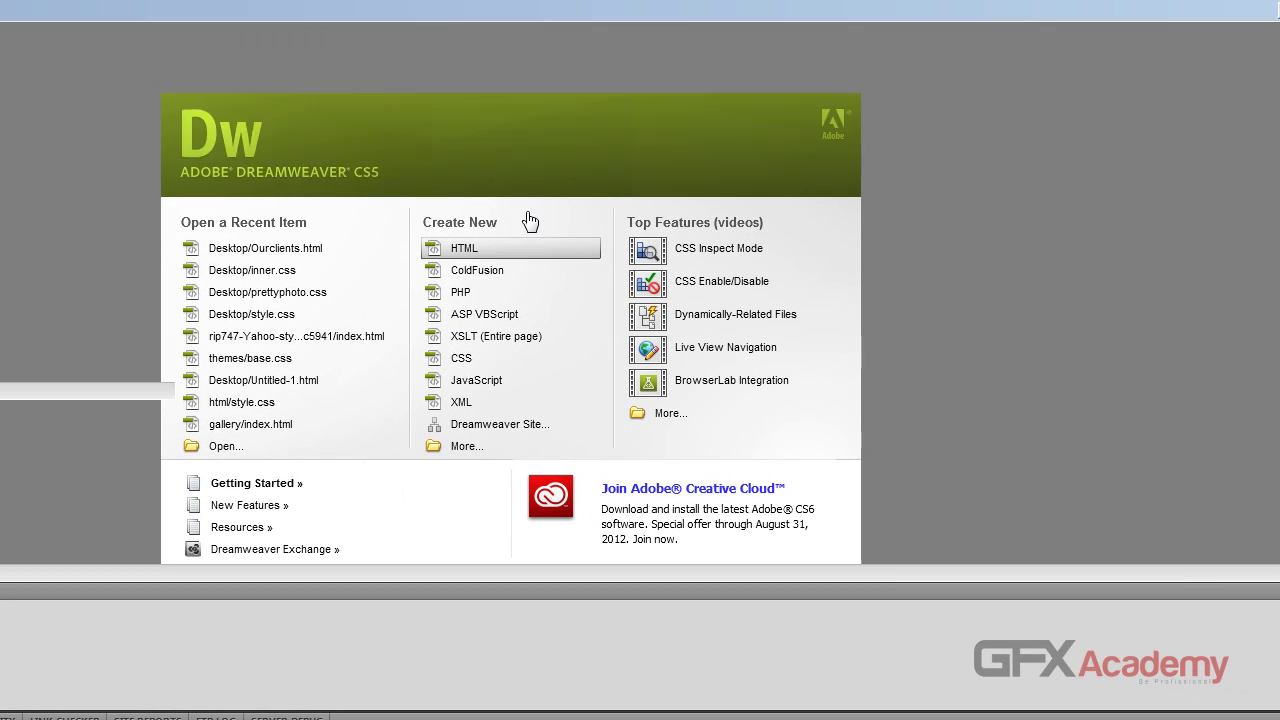
left_click(488, 152)
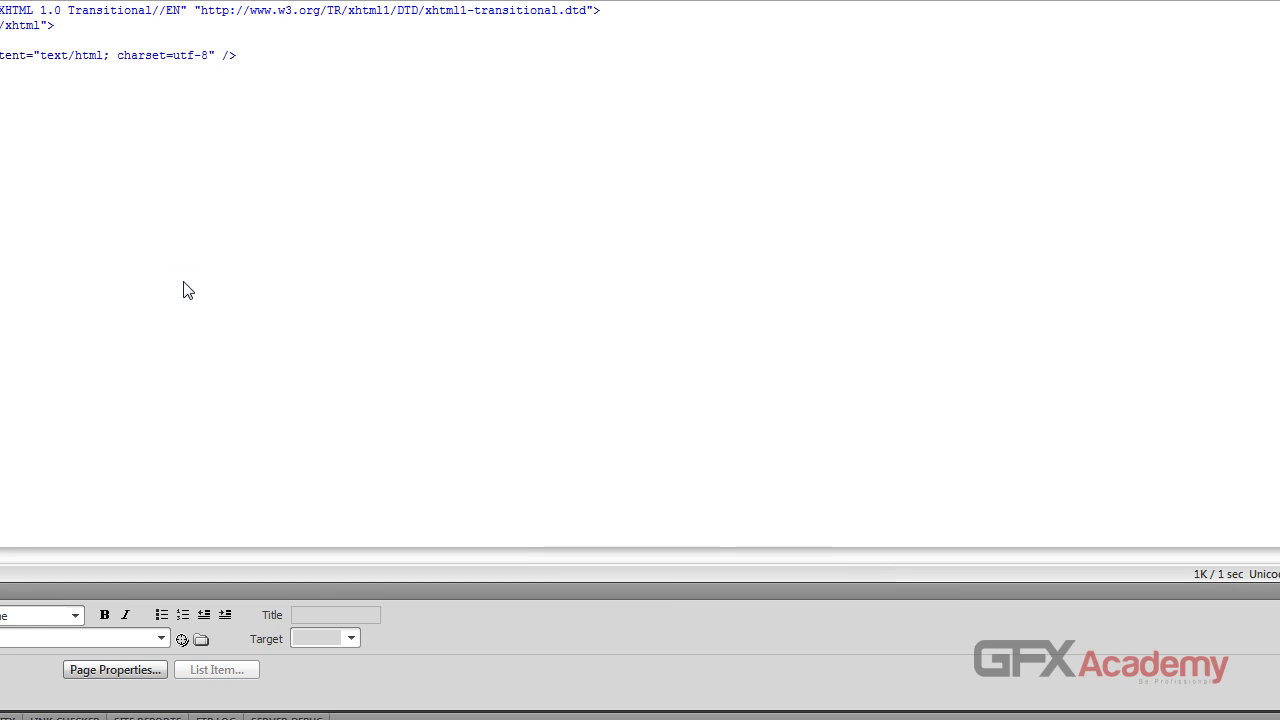
- Browse the save dialog to D:\Courses\...\Working files\template\web
key("ctrl+s")
left_click(378, 295)
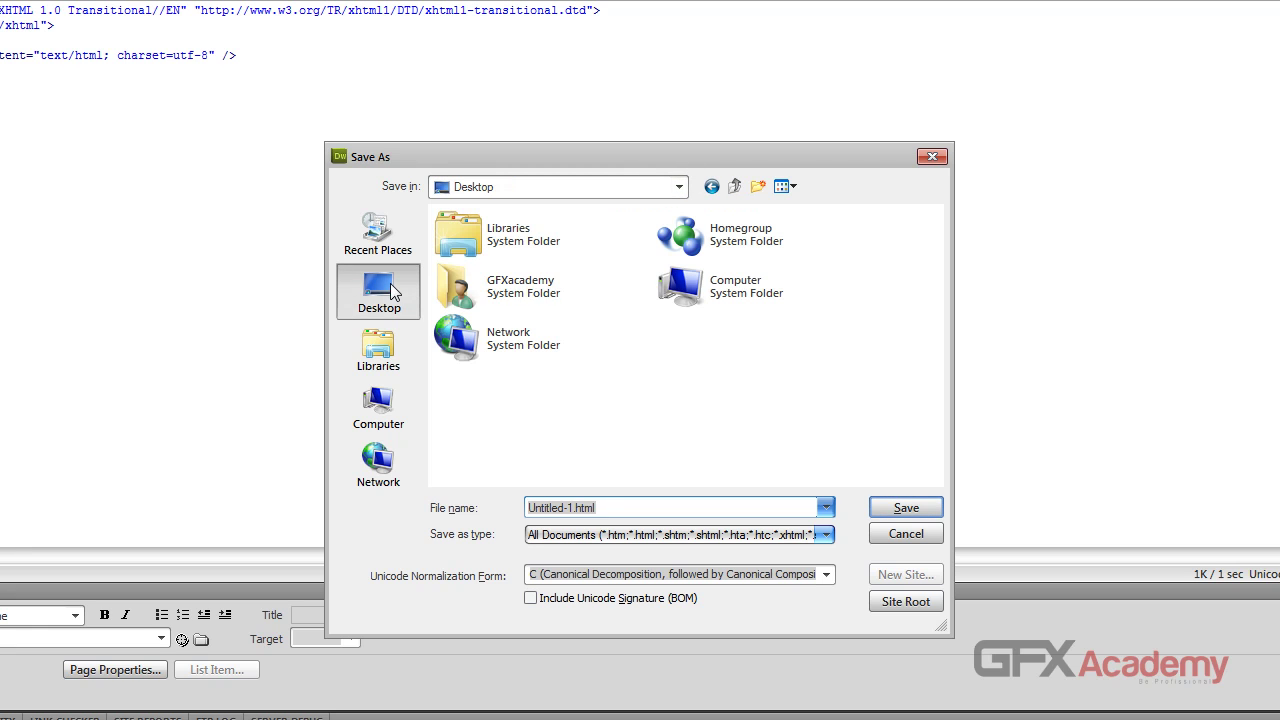
double_click(700, 288)
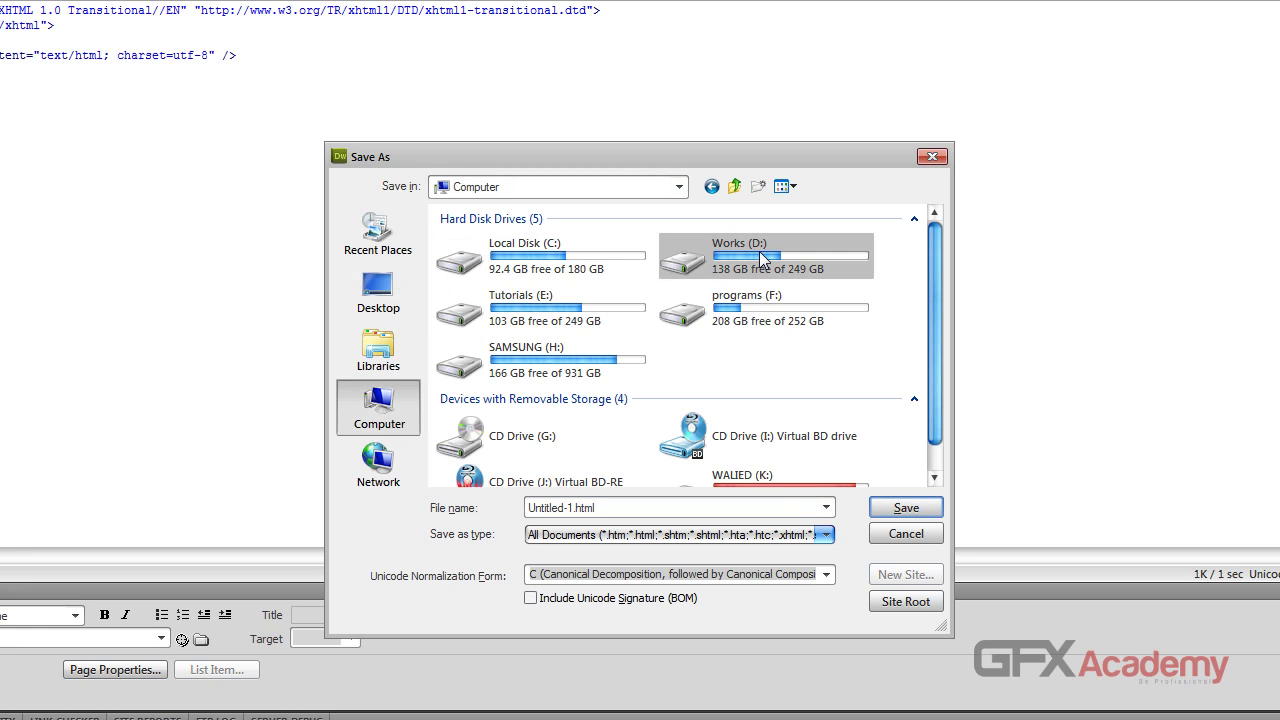
double_click(700, 260)
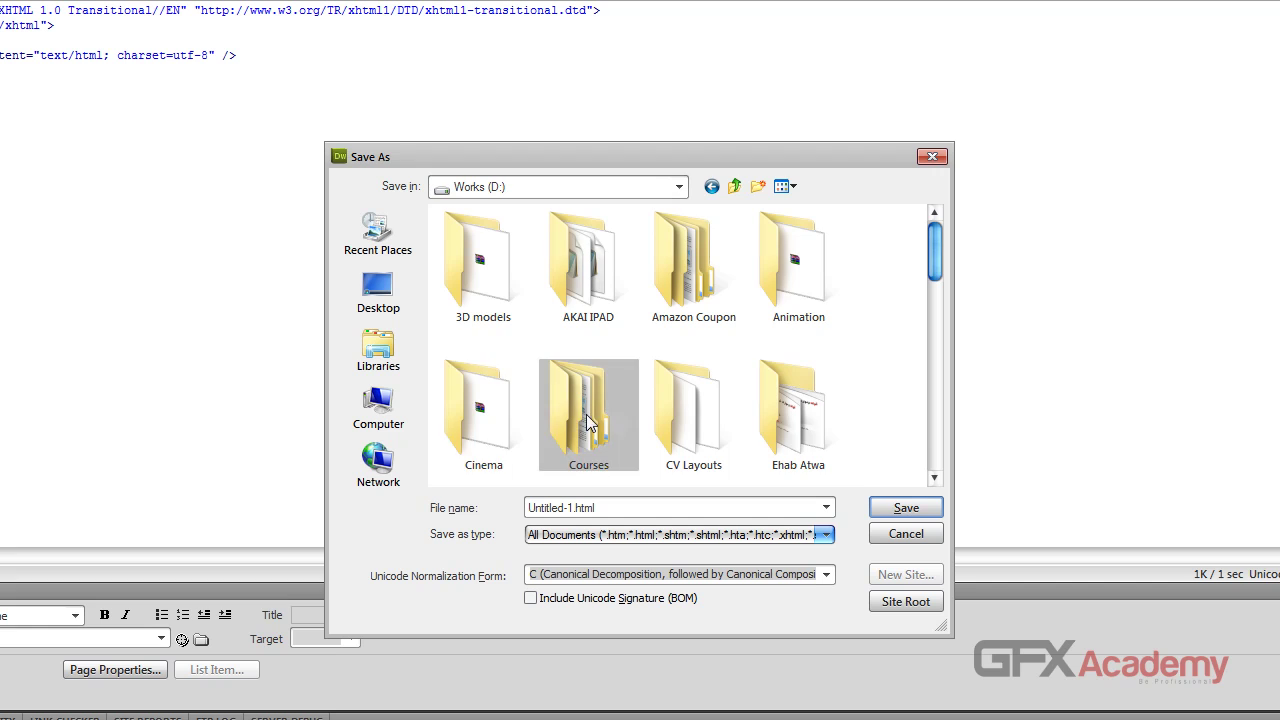
double_click(589, 447)
double_click(522, 256)
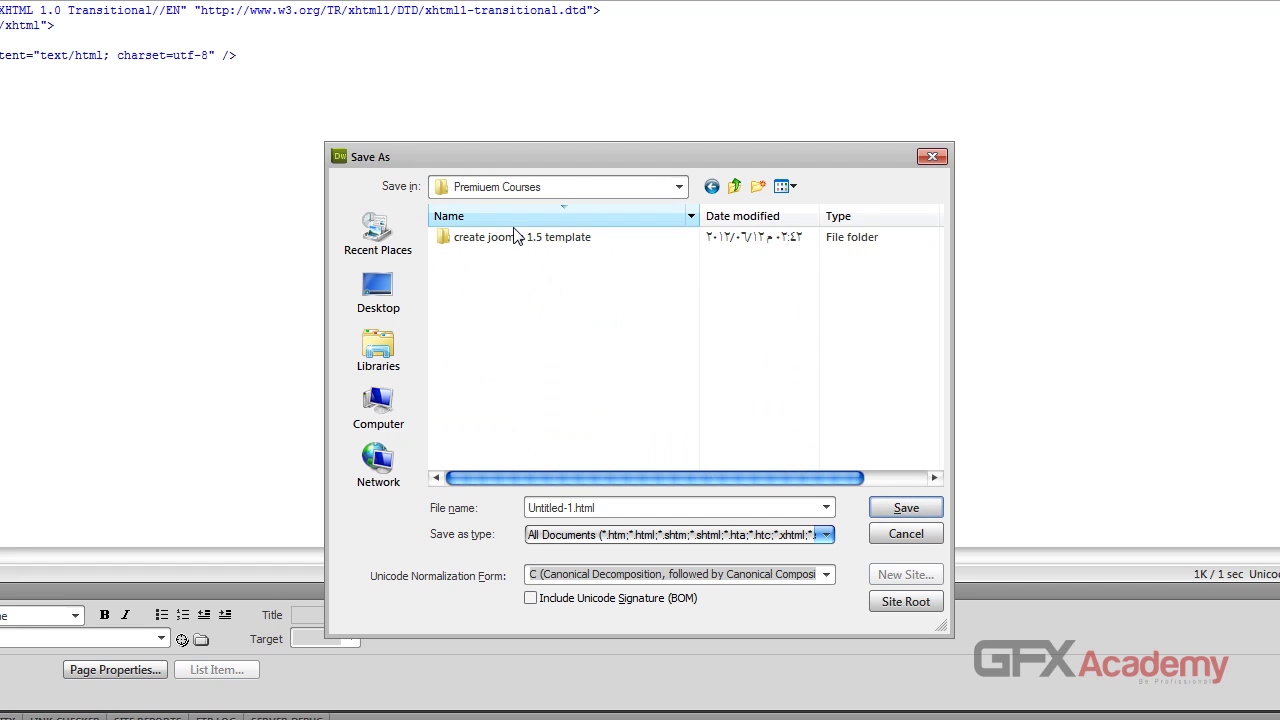
double_click(513, 237)
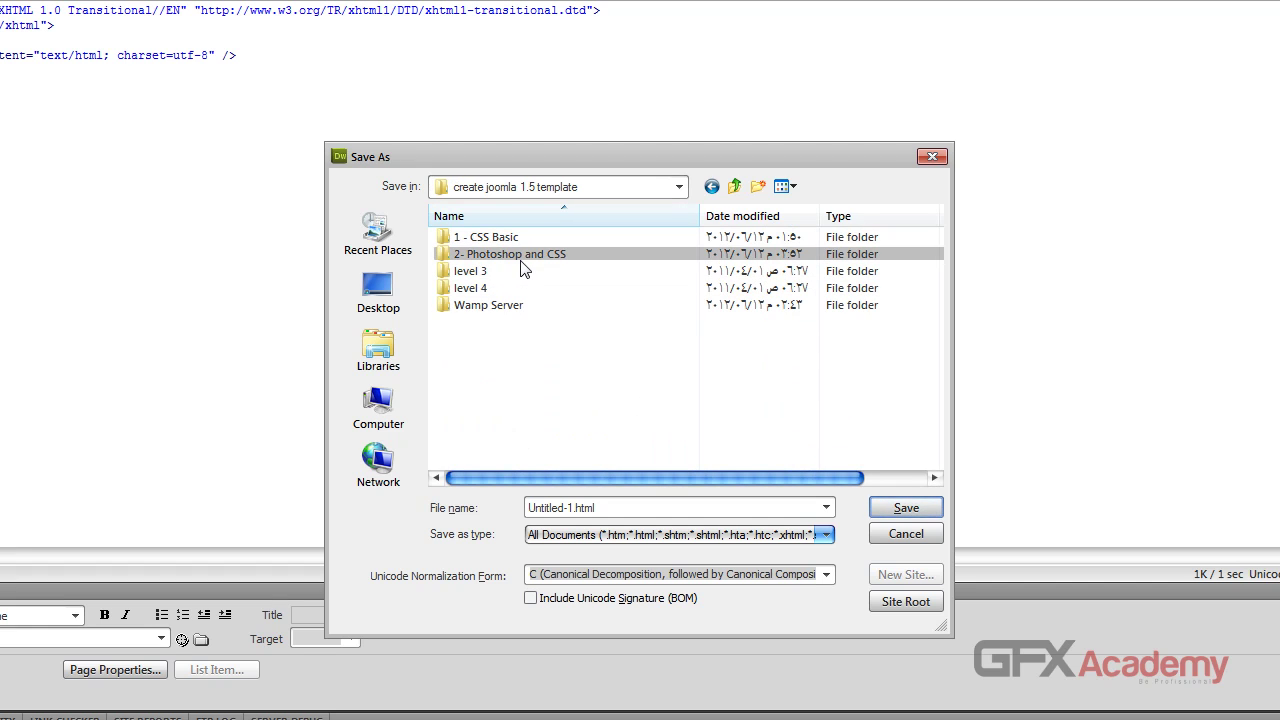
double_click(510, 254)
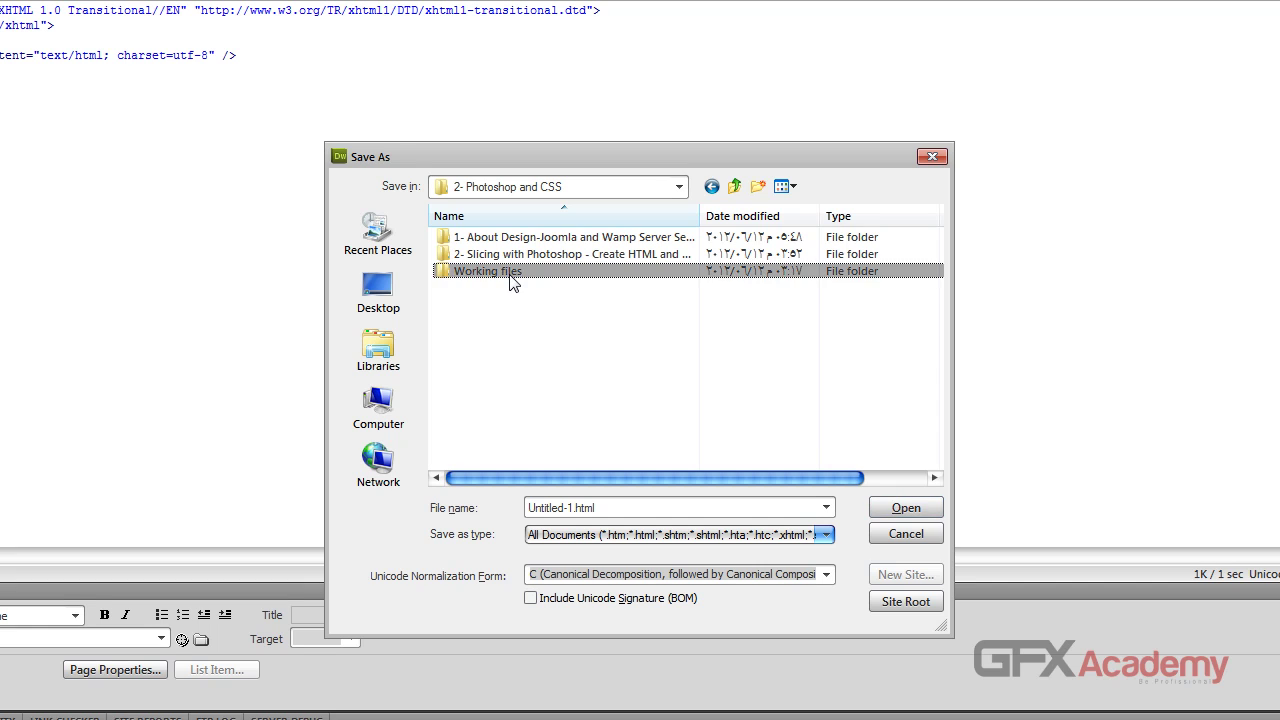
double_click(505, 272)
double_click(505, 240)
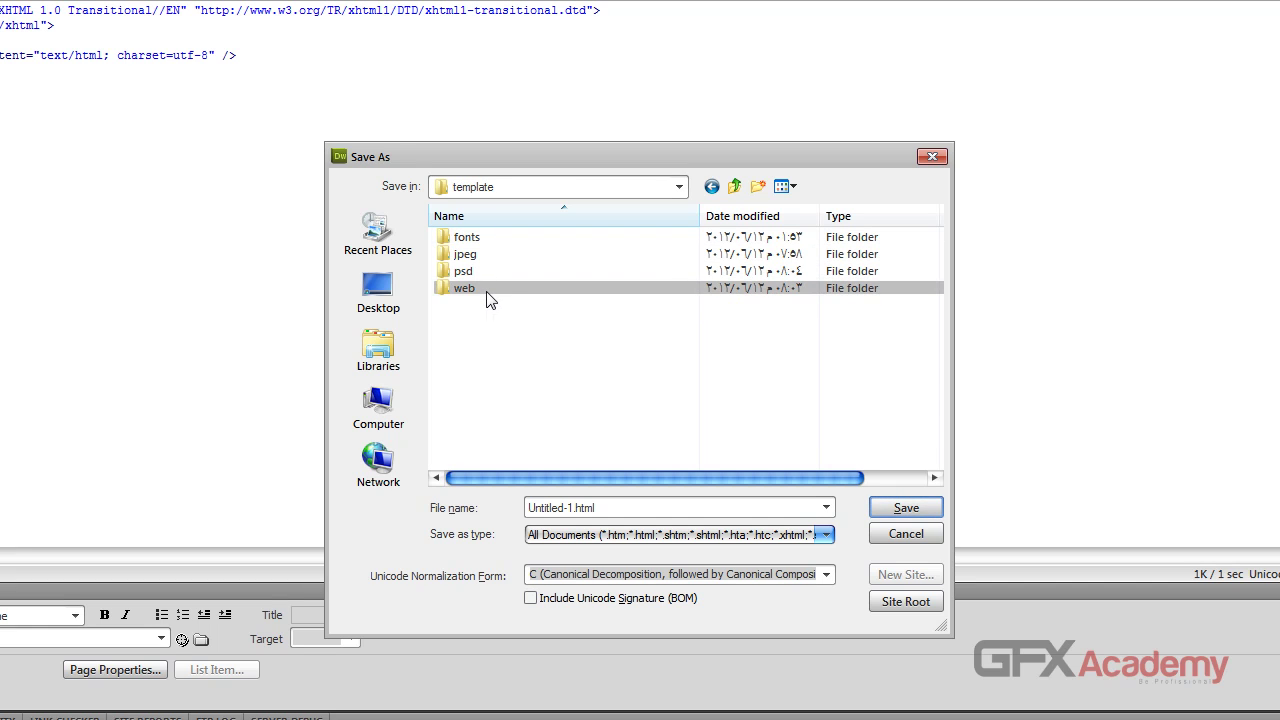
double_click(487, 290)
- Name the page index and save it as index.html
double_click(597, 507)
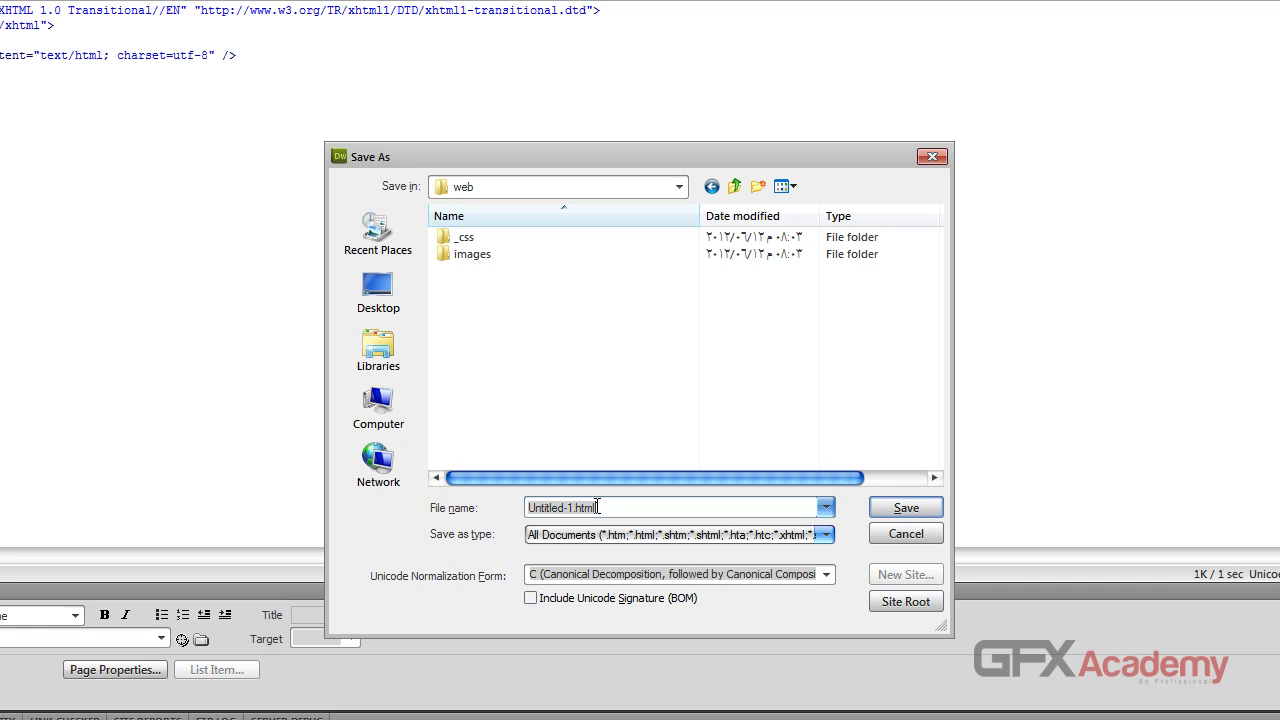
type("index")
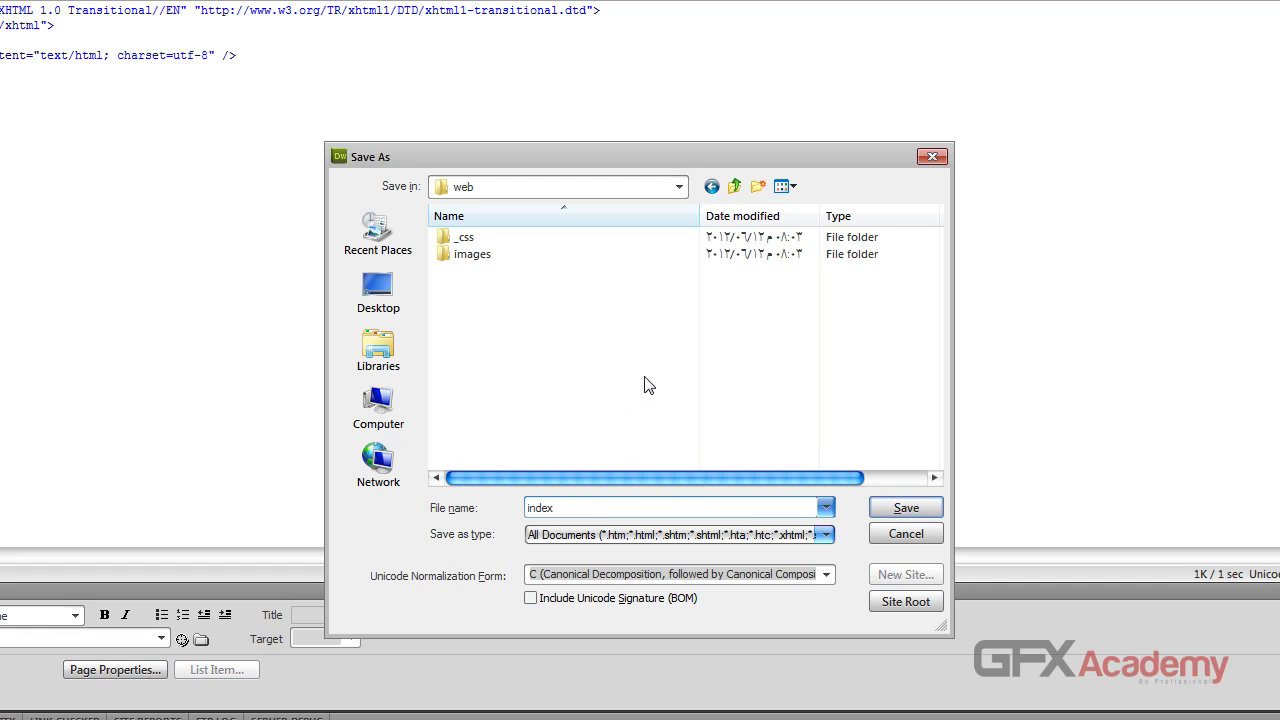
left_click(598, 392)
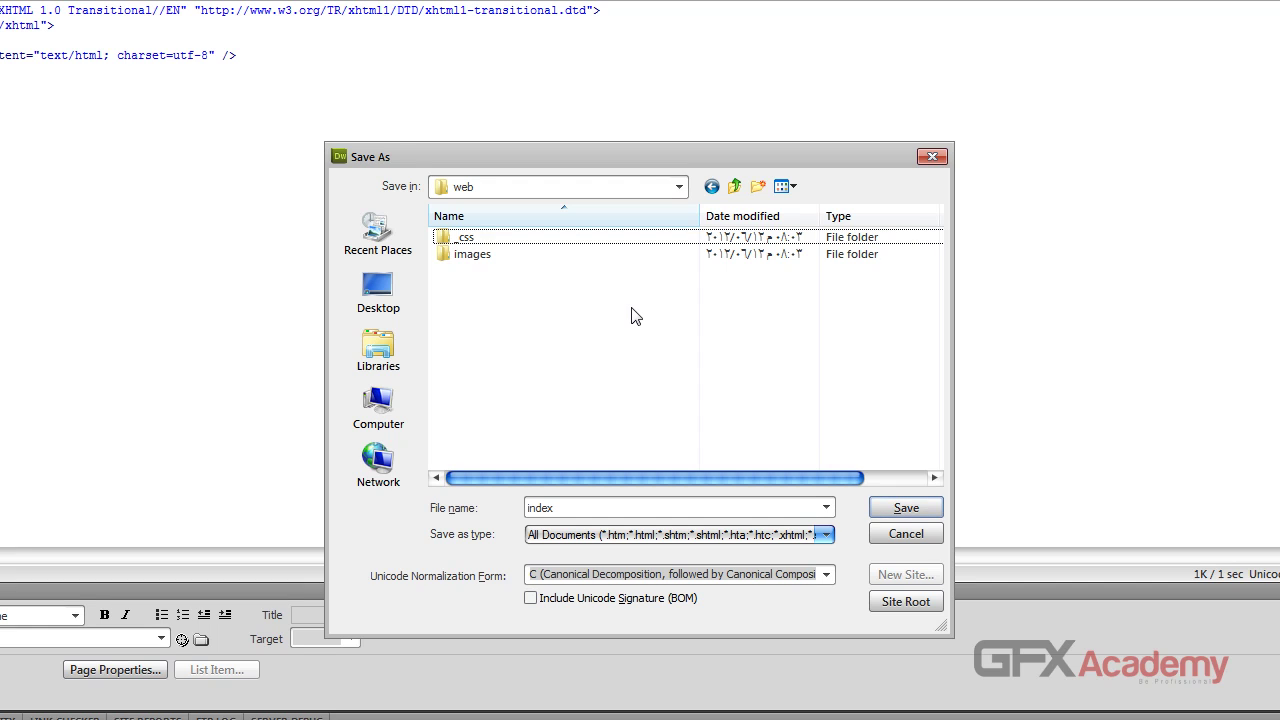
left_click(568, 511)
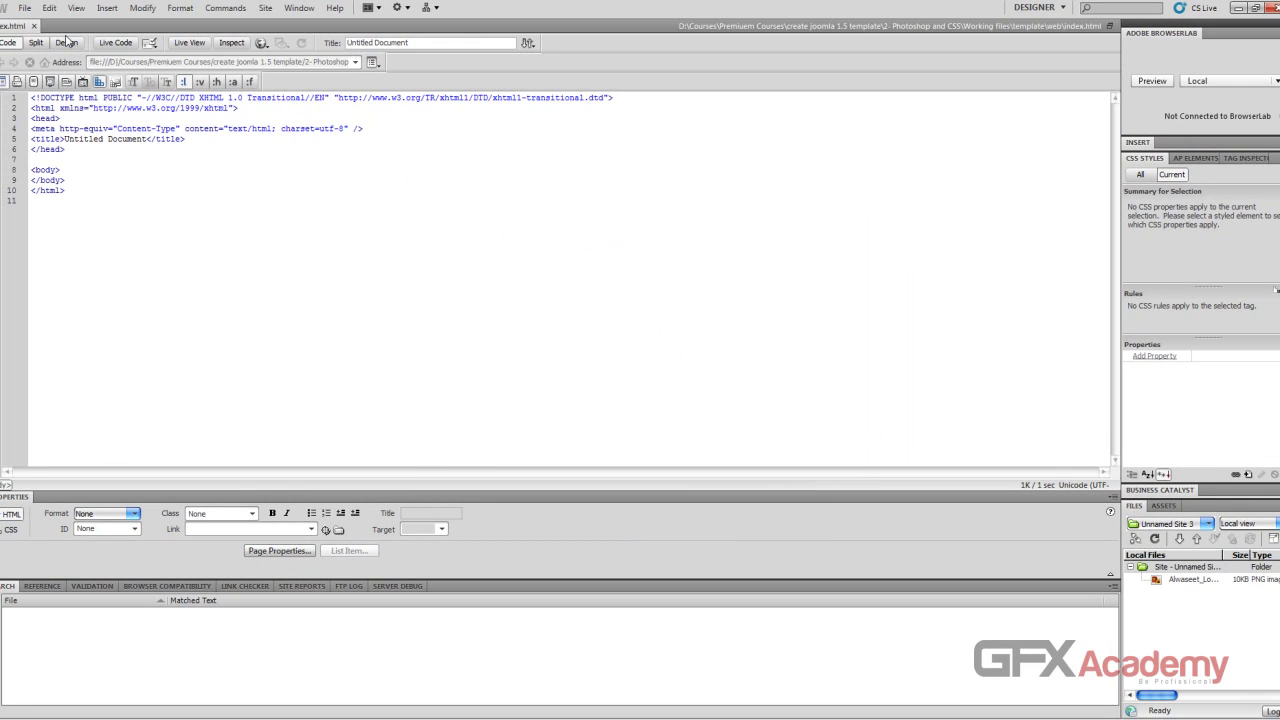
- Create a new blank CSS document
key("ctrl+n")
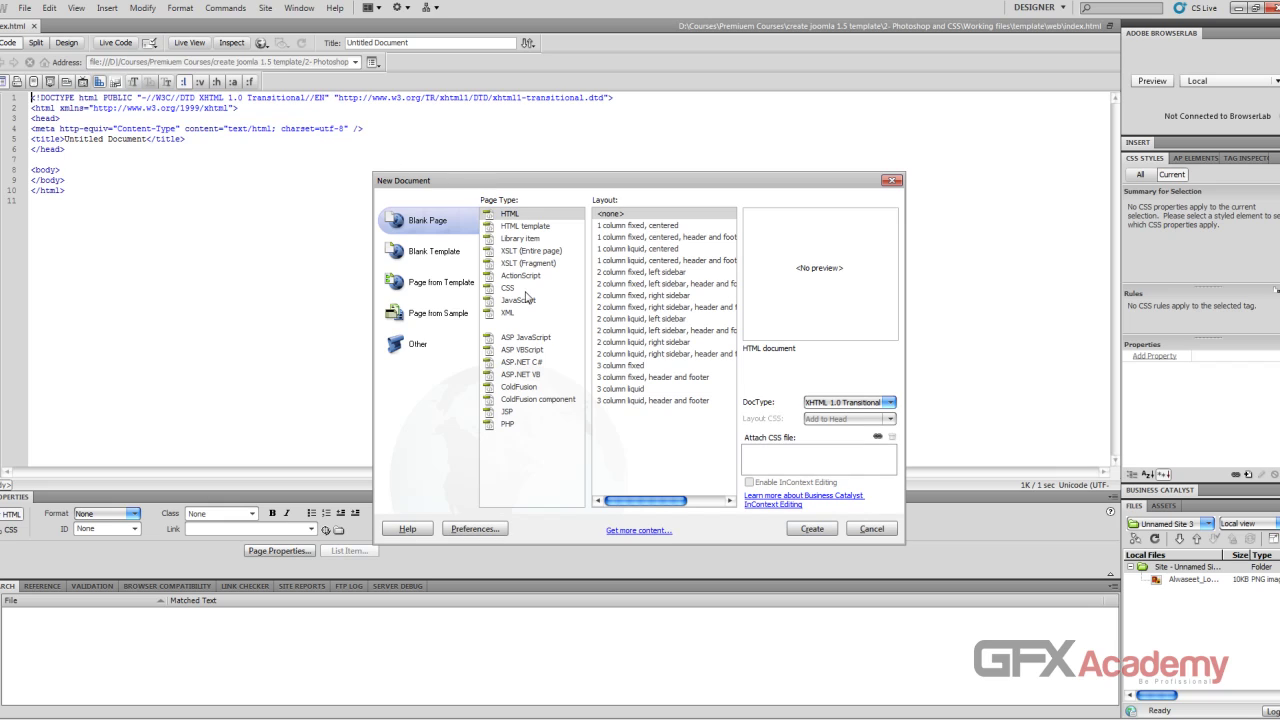
left_click(523, 288)
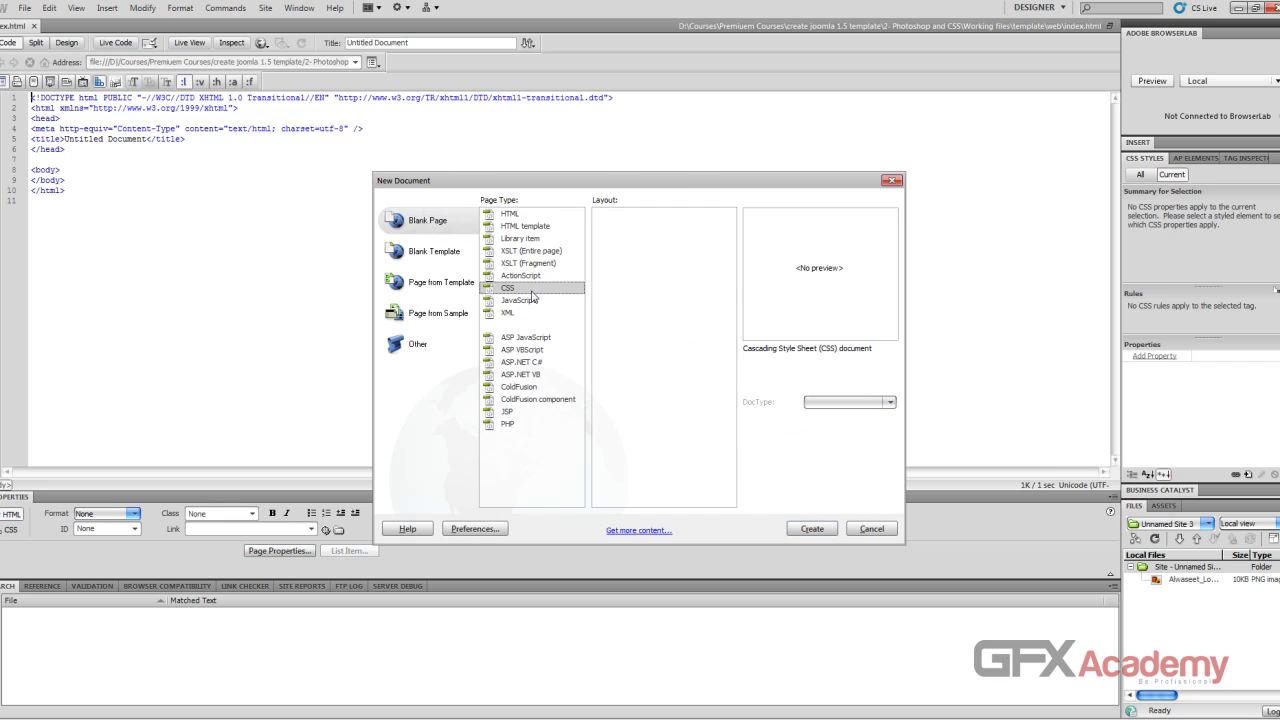
left_click(812, 528)
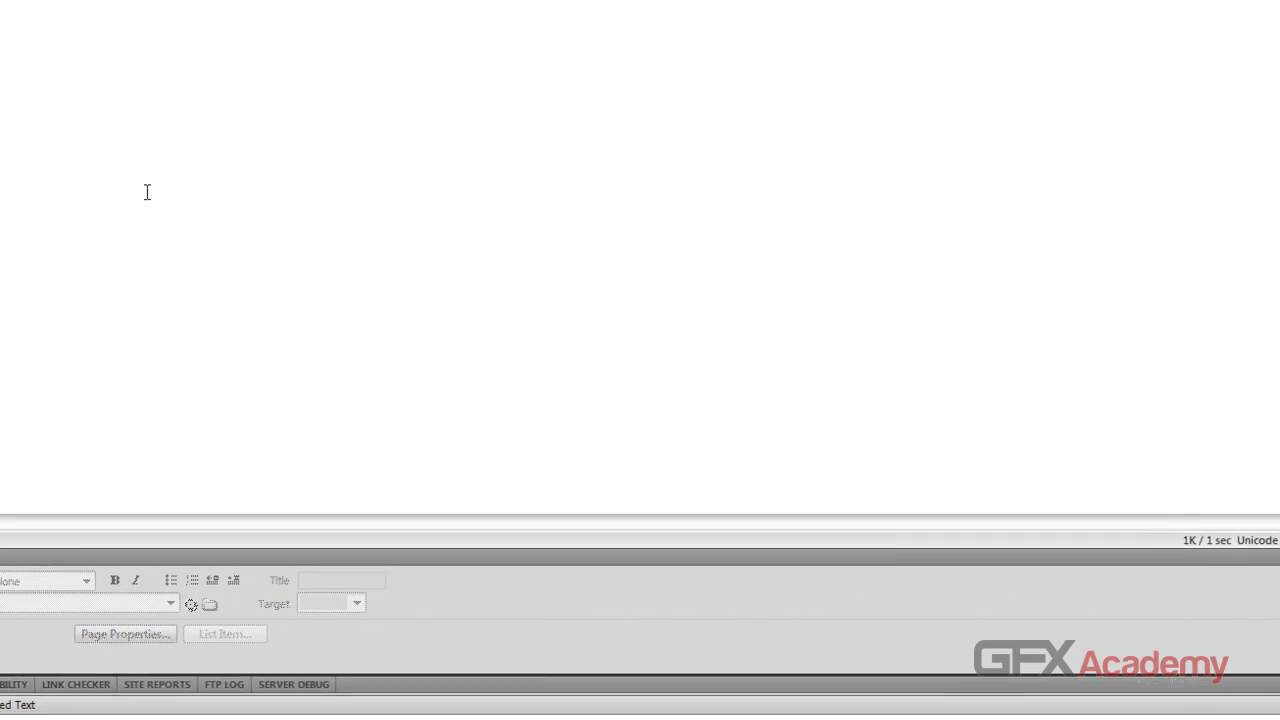
- Save the CSS file as style.css in web\_css, fixing the misspelled name
key("ctrl+s")
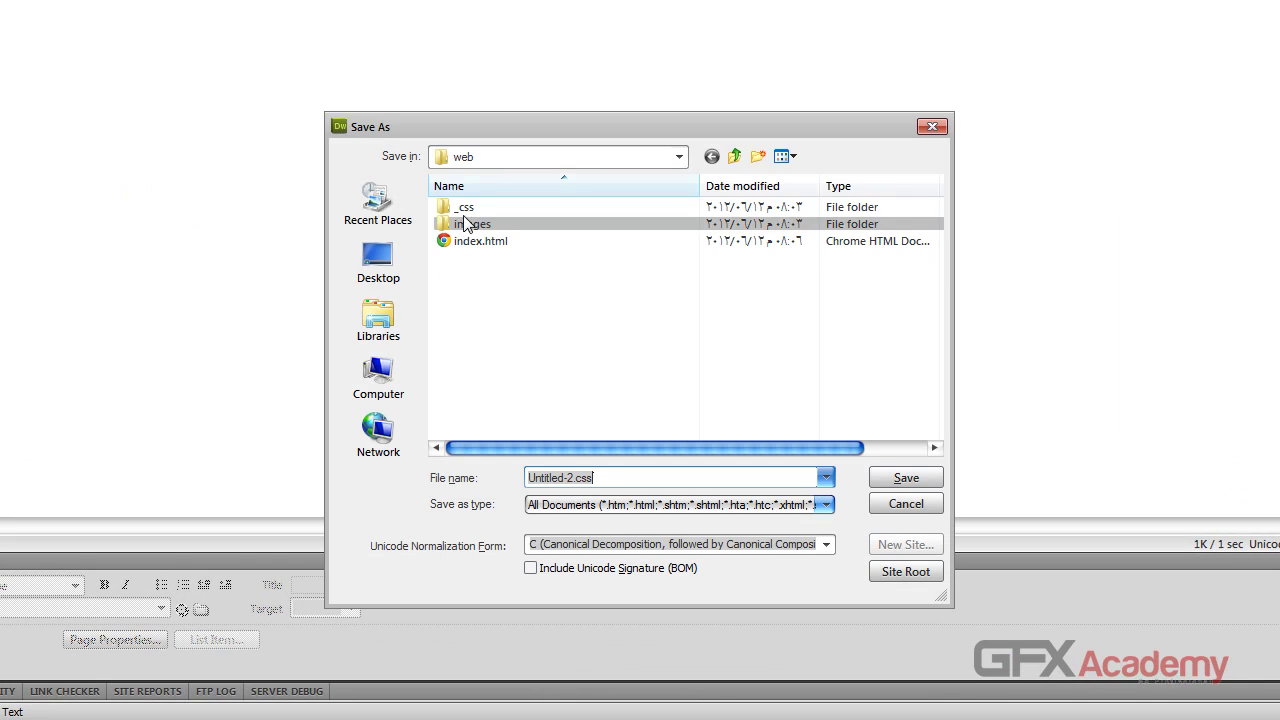
double_click(462, 208)
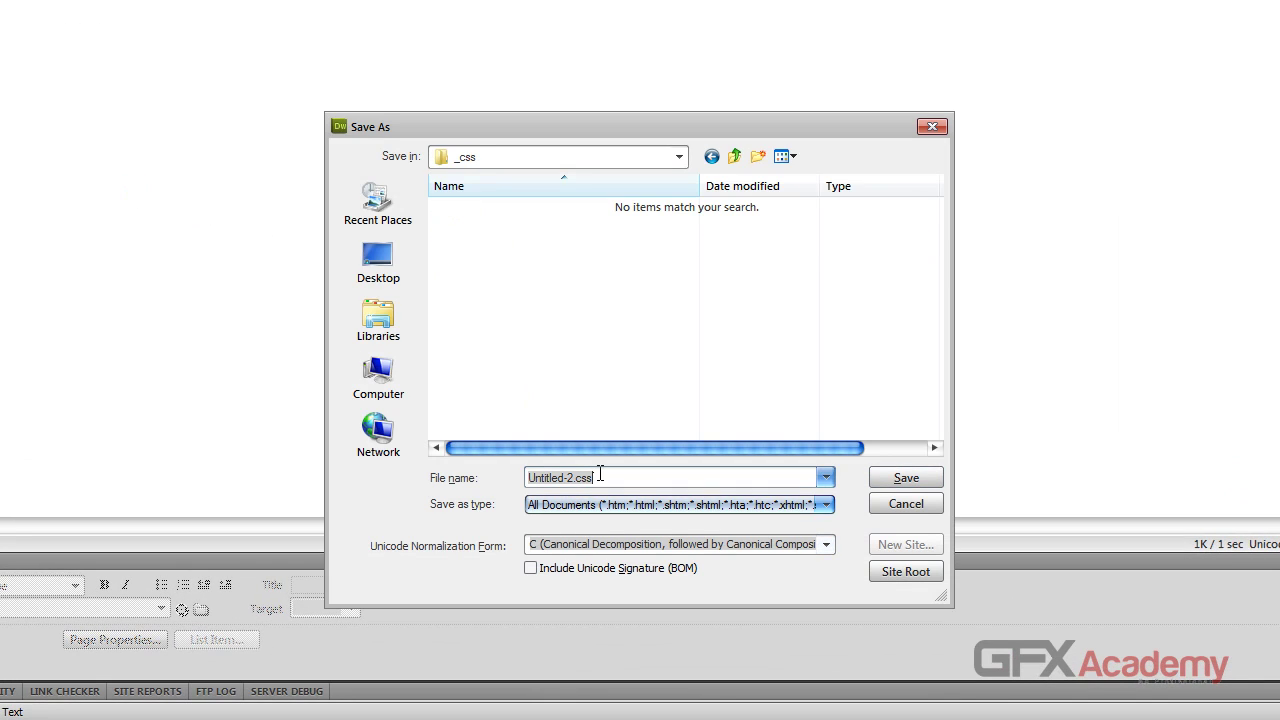
type("s")
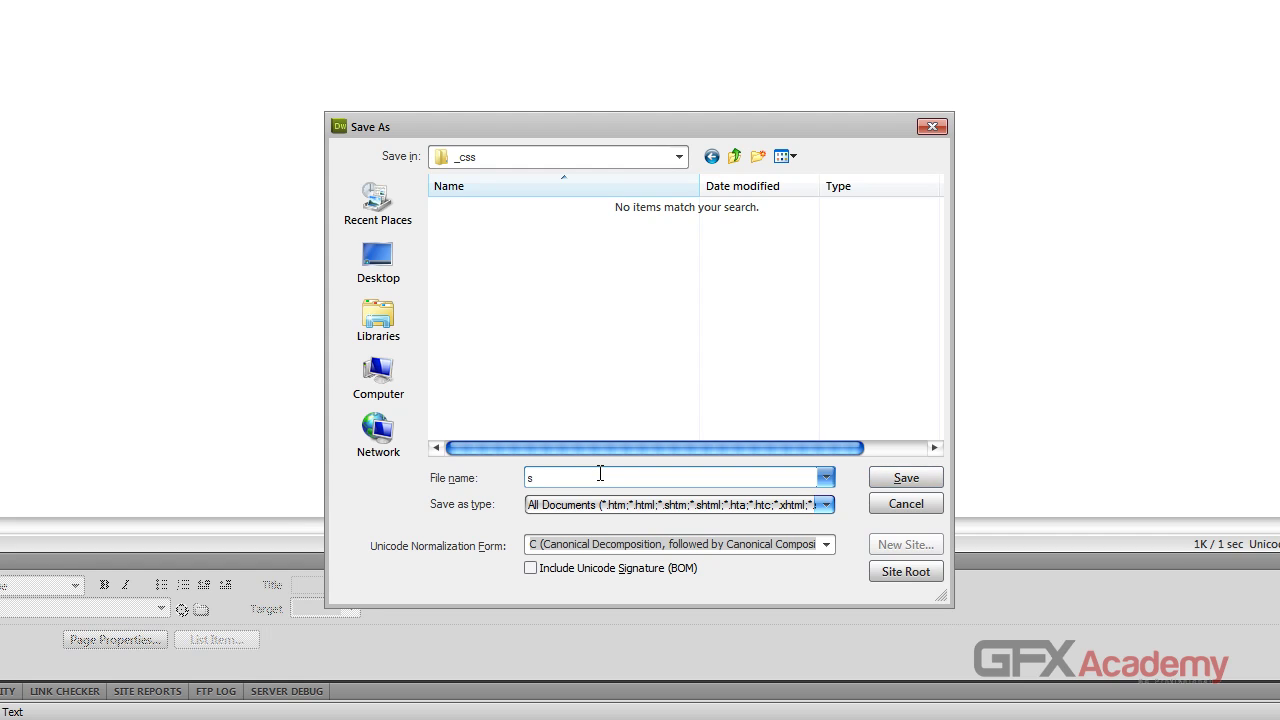
type("tyul")
type("e")
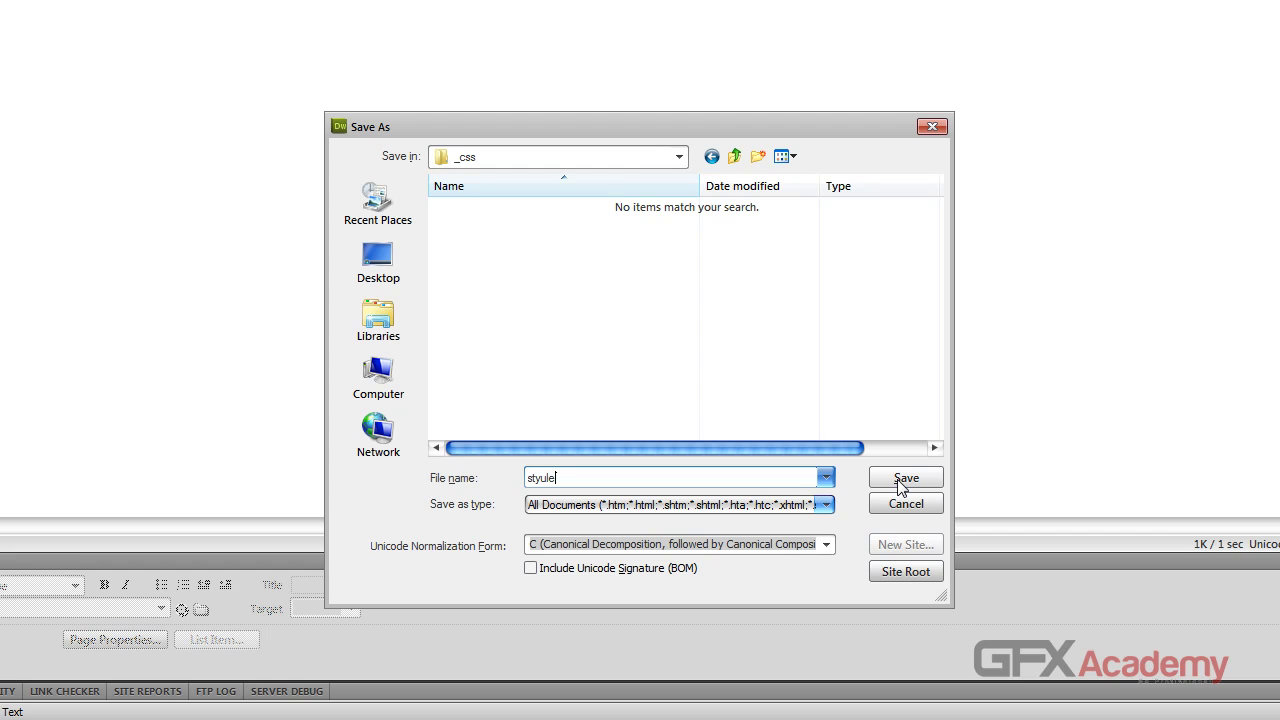
left_click(578, 474)
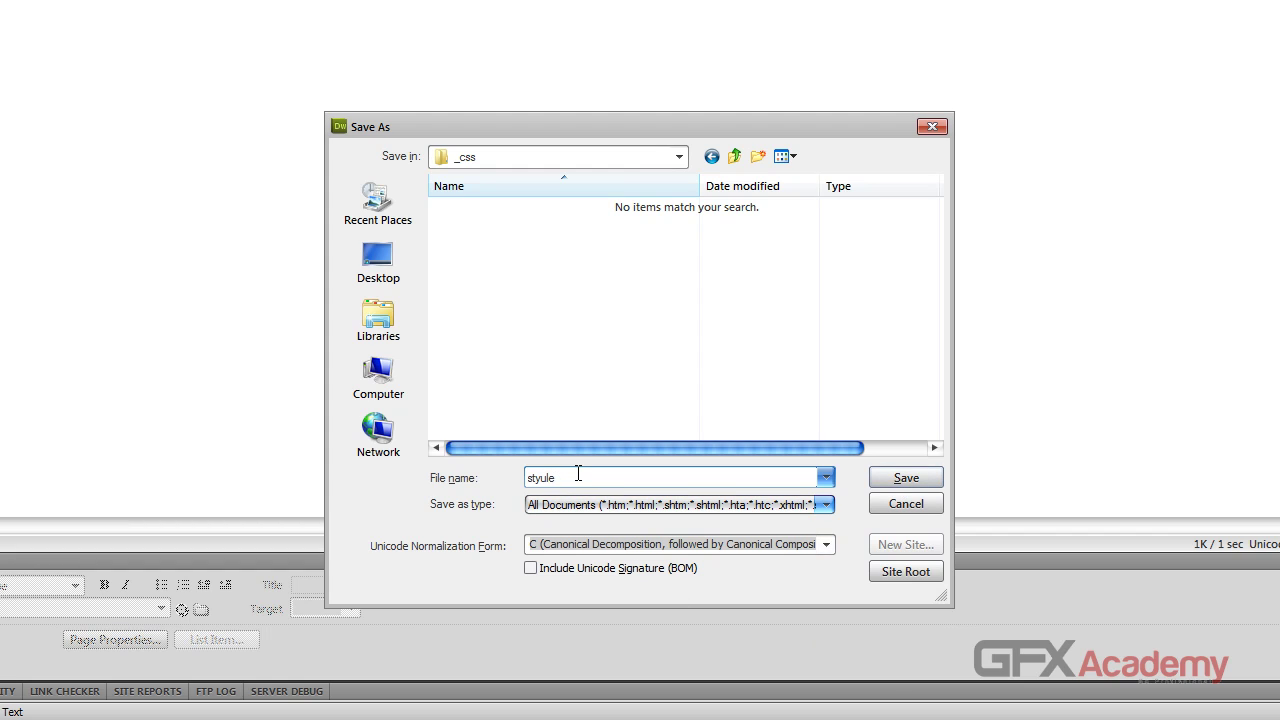
key("BackSpace")
key("BackSpace")
key("BackSpace")
type("le")
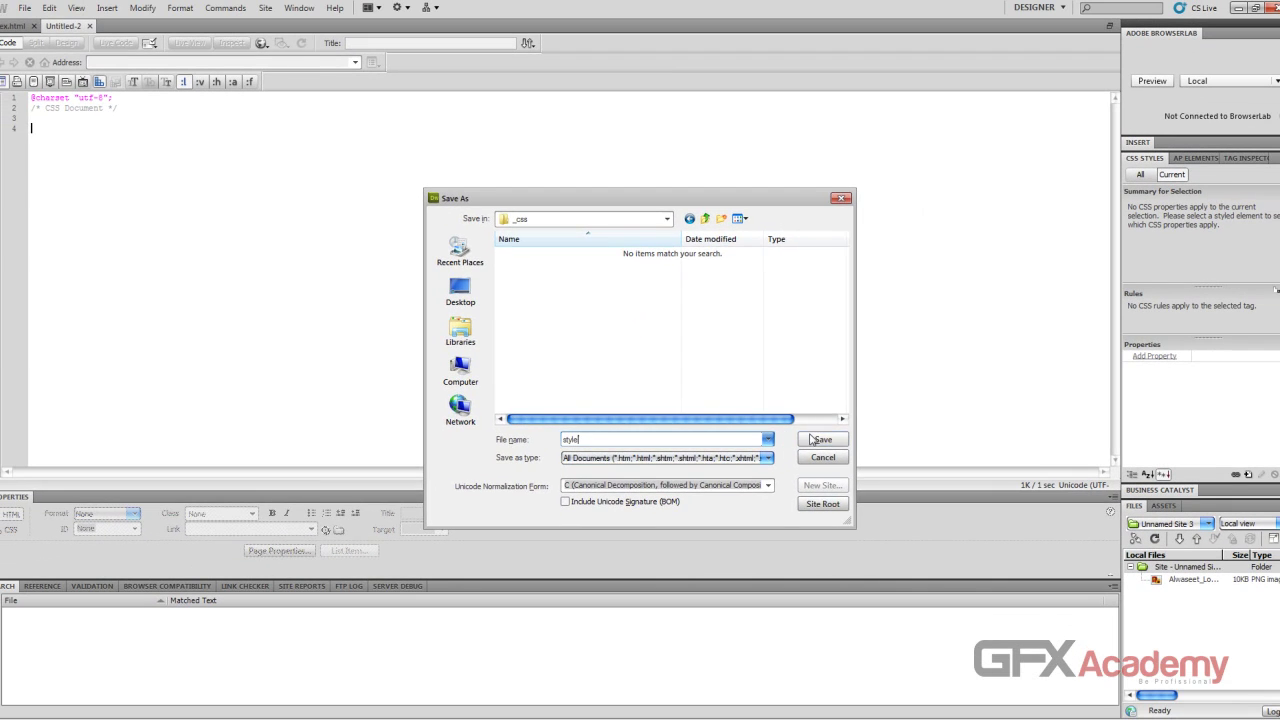
left_click(896, 473)
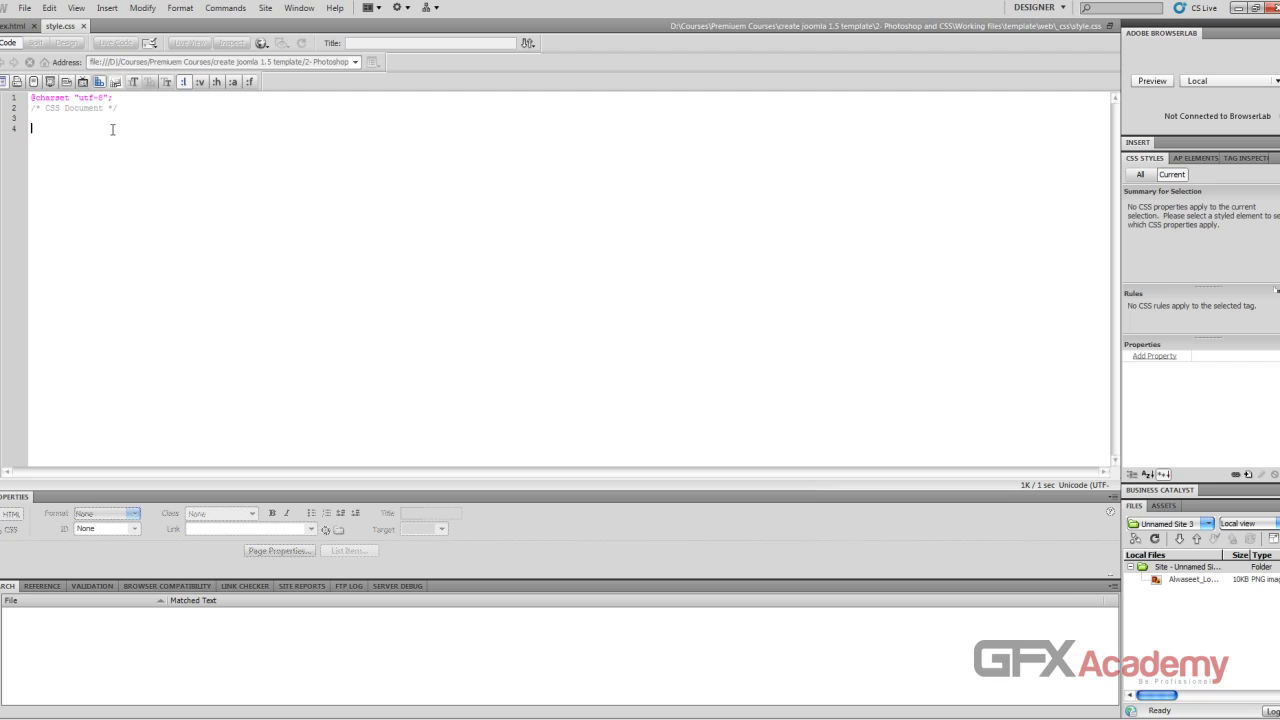
- Attach _css/style.css to index.html as an external style sheet and save the page
left_click(14, 26)
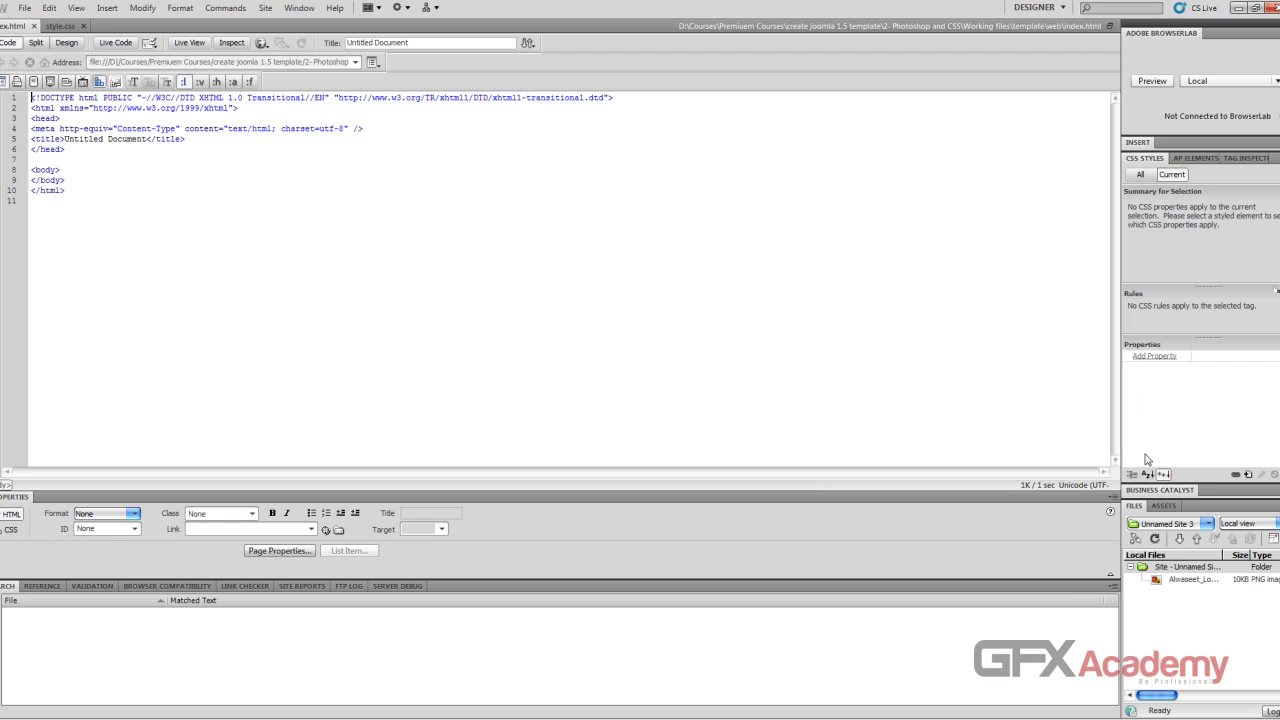
left_click(1237, 476)
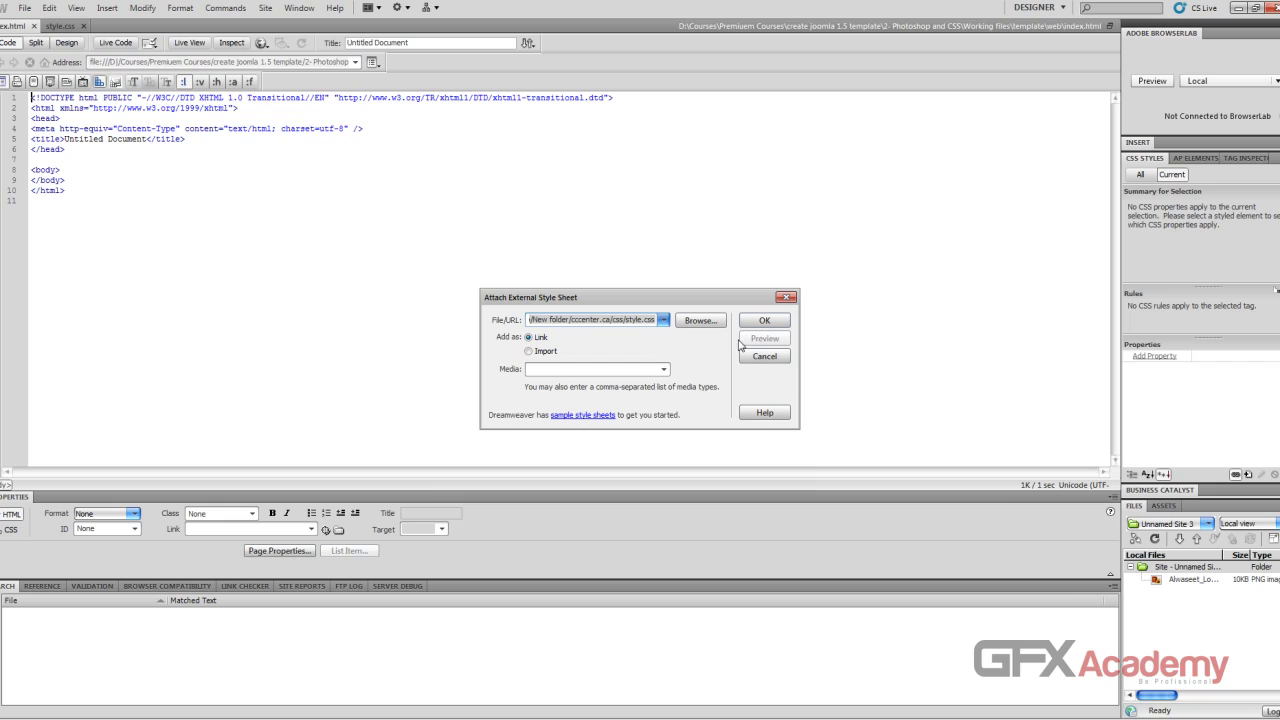
left_click(712, 325)
left_click(515, 298)
double_click(475, 296)
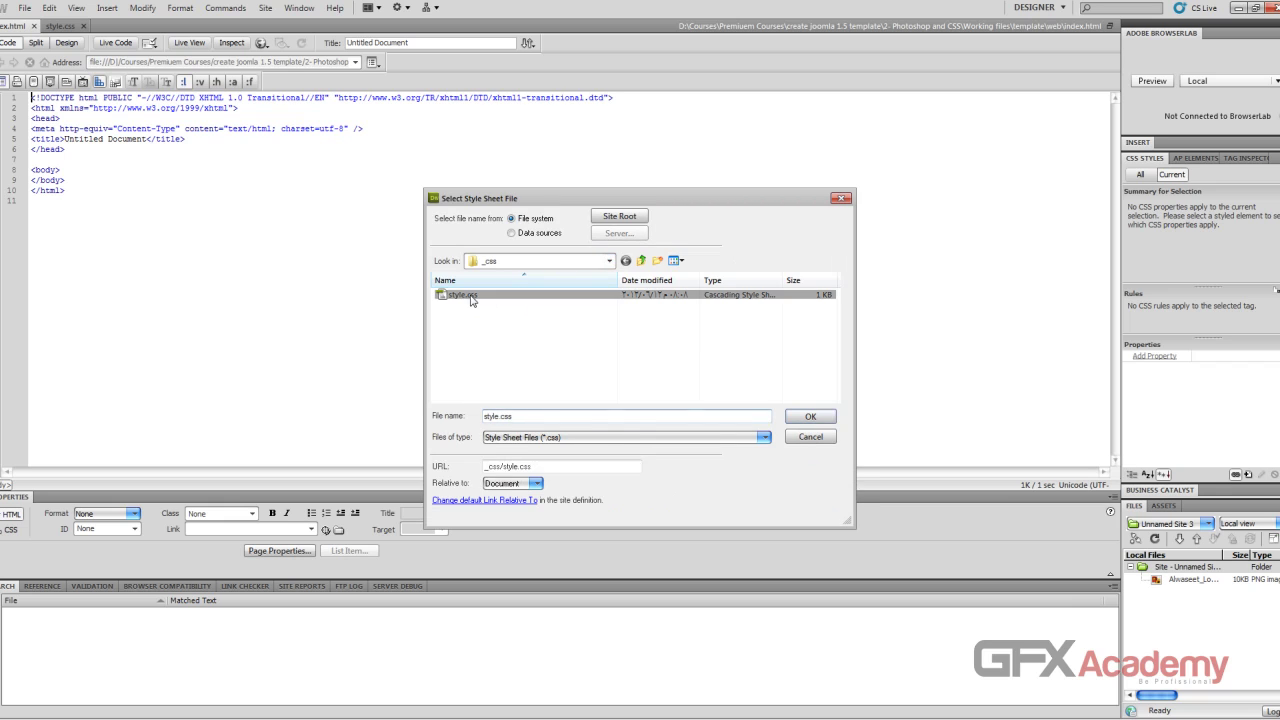
left_click(750, 321)
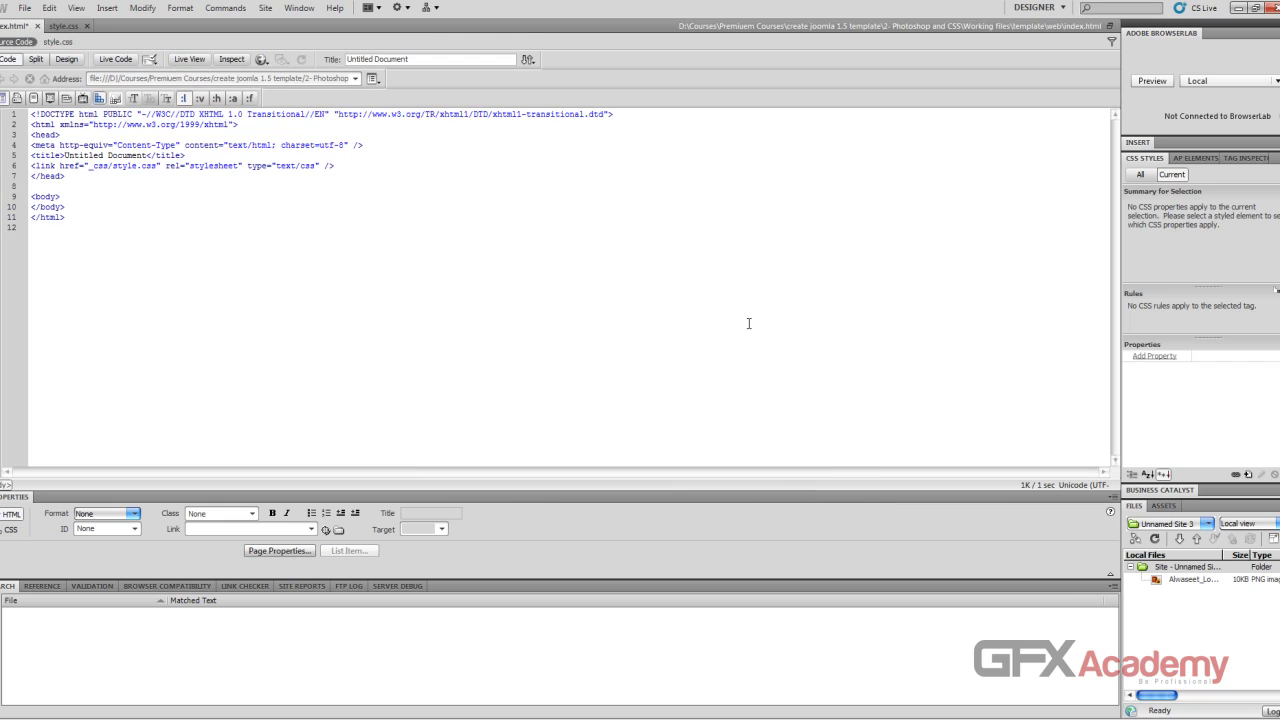
left_click_drag(31, 166, 341, 164)
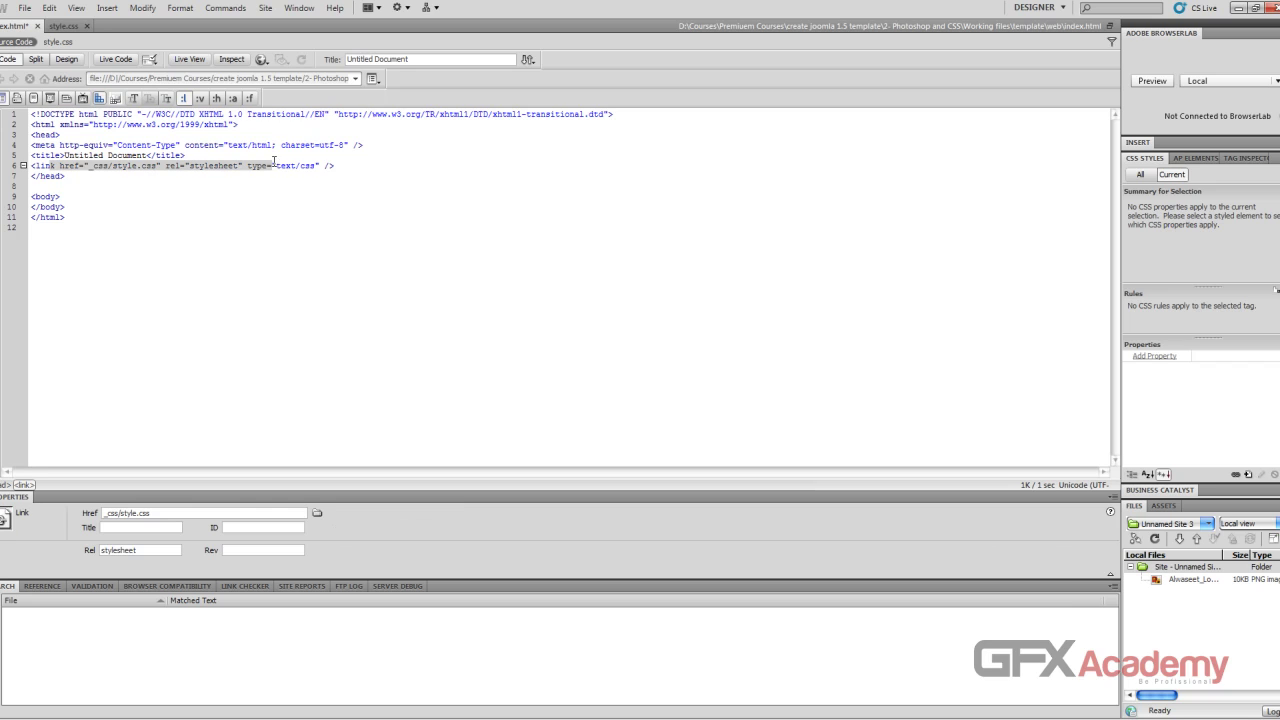
key("ctrl+s")
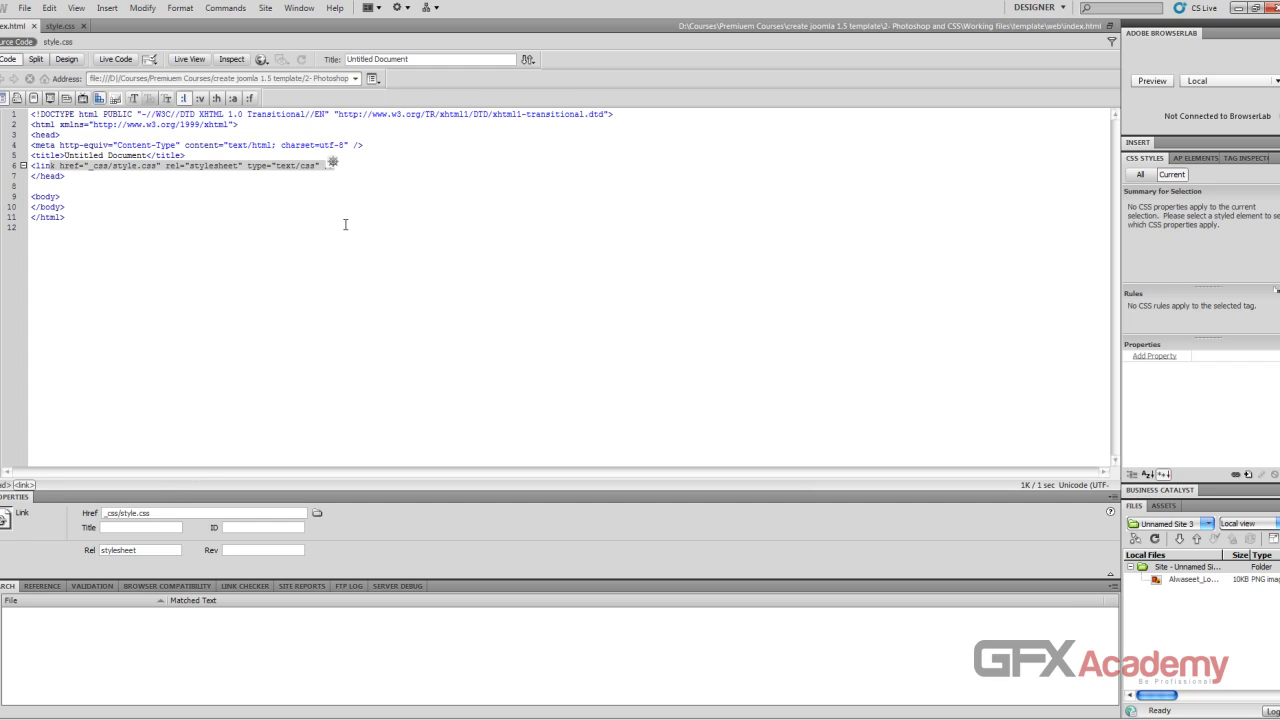
left_click(238, 201)
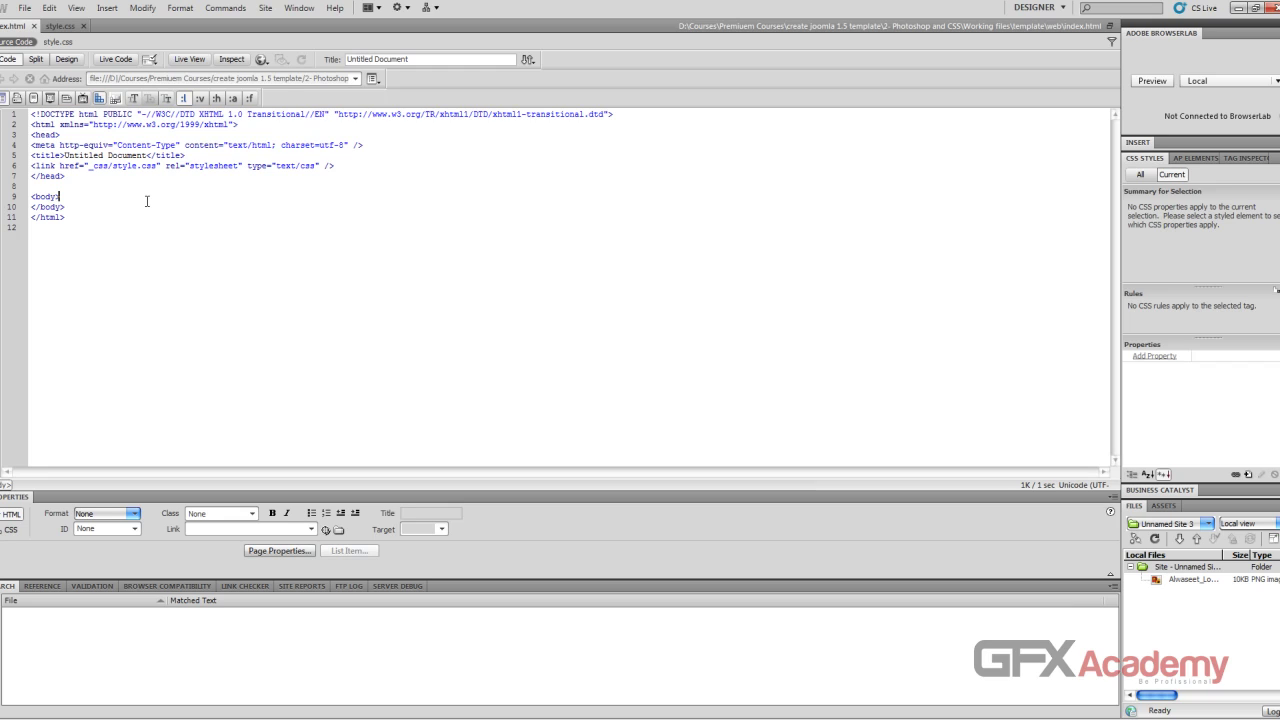